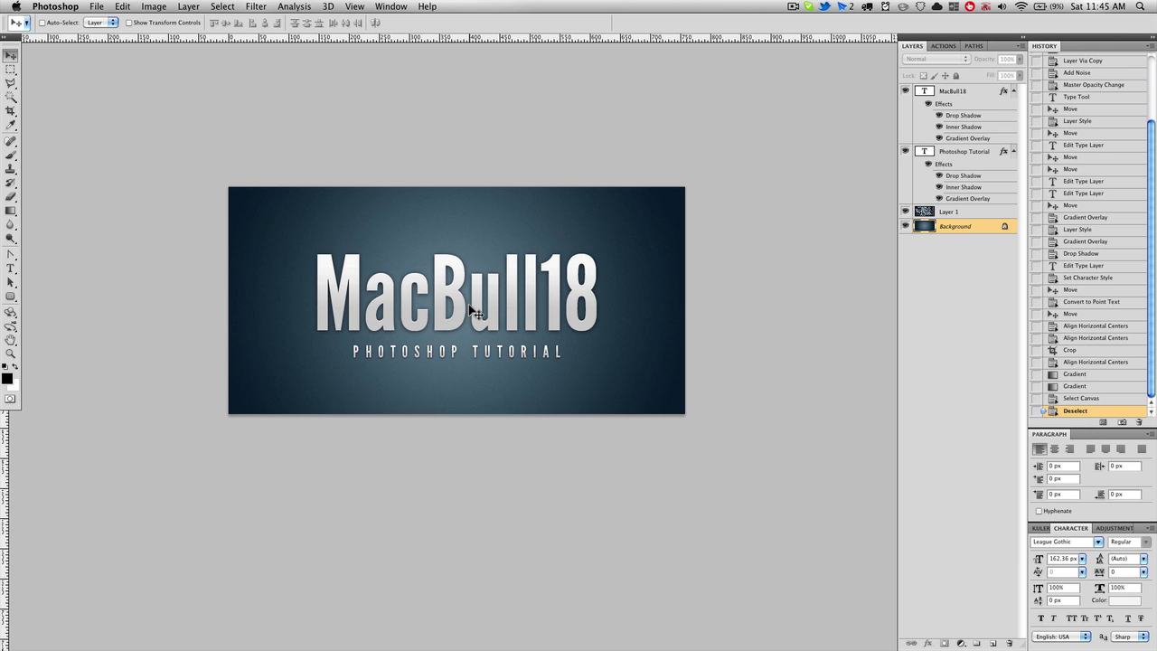
# Create a new document 758 pixels wide and 376 pixels high at 72 pixels/inch, in RGB Color with a white background
pyautogui.moveTo(442, 313); pyautogui.dragTo(548, 313)
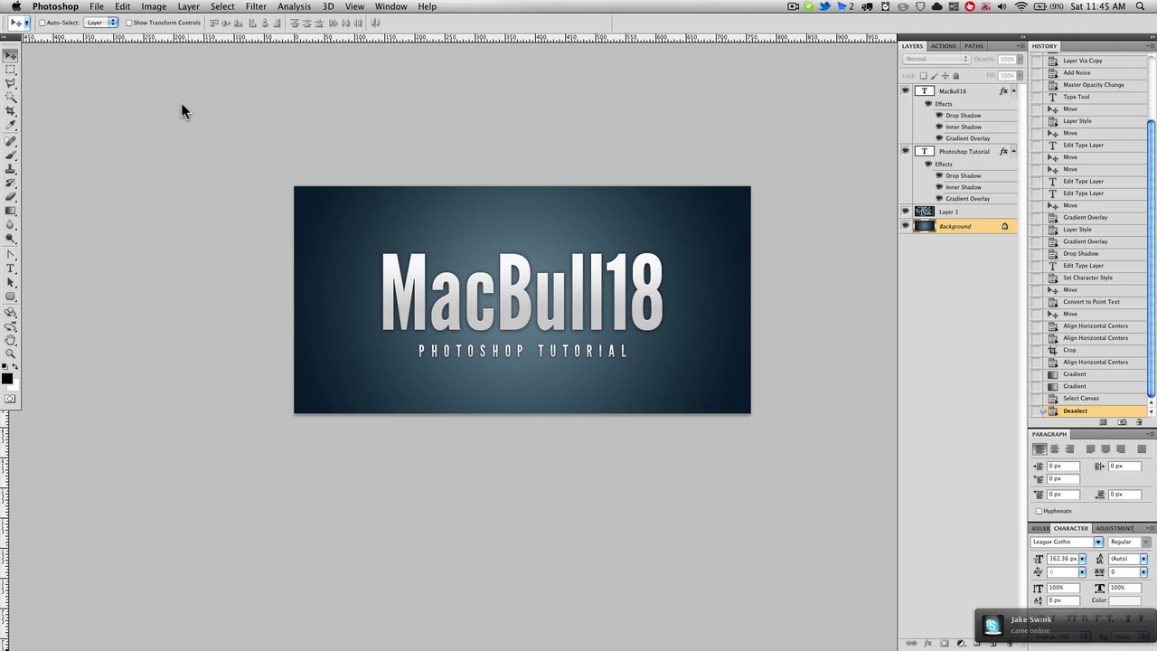
pyautogui.click(96, 8)
pyautogui.click(387, 97)
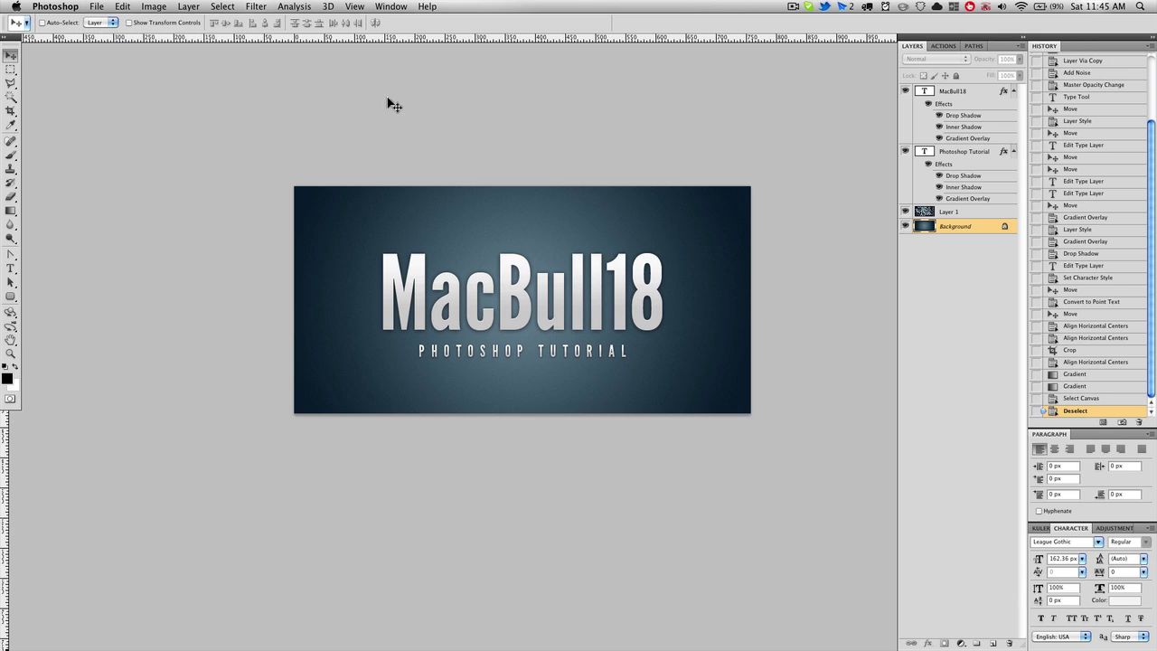
pyautogui.press('super+n')
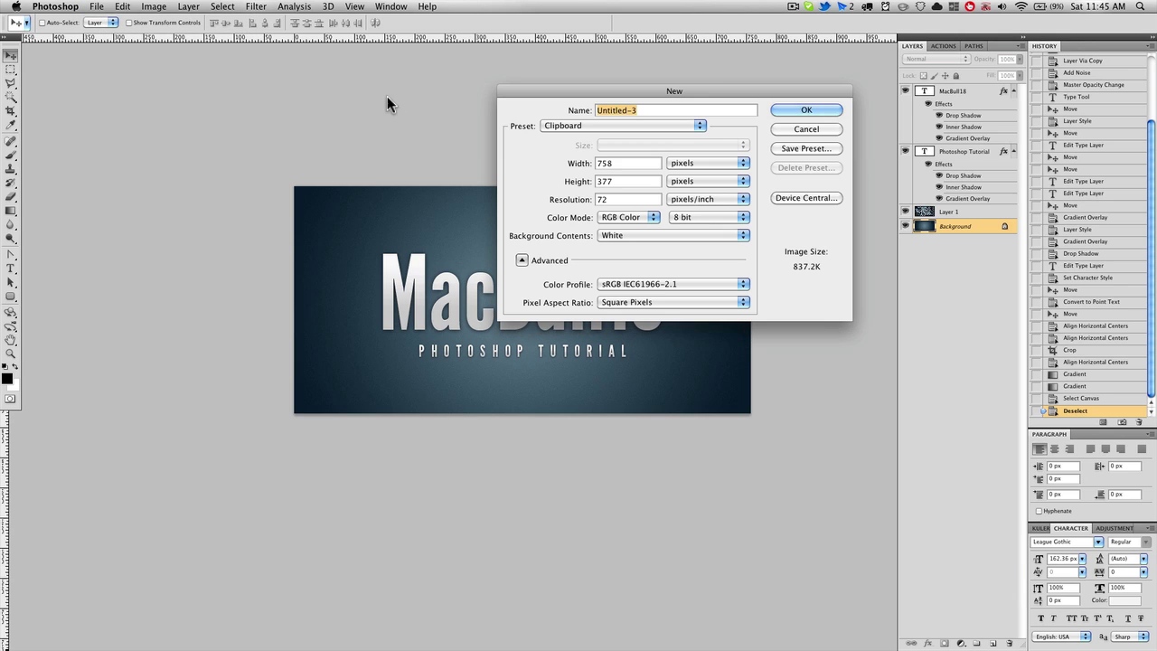
pyautogui.doubleClick(618, 163)
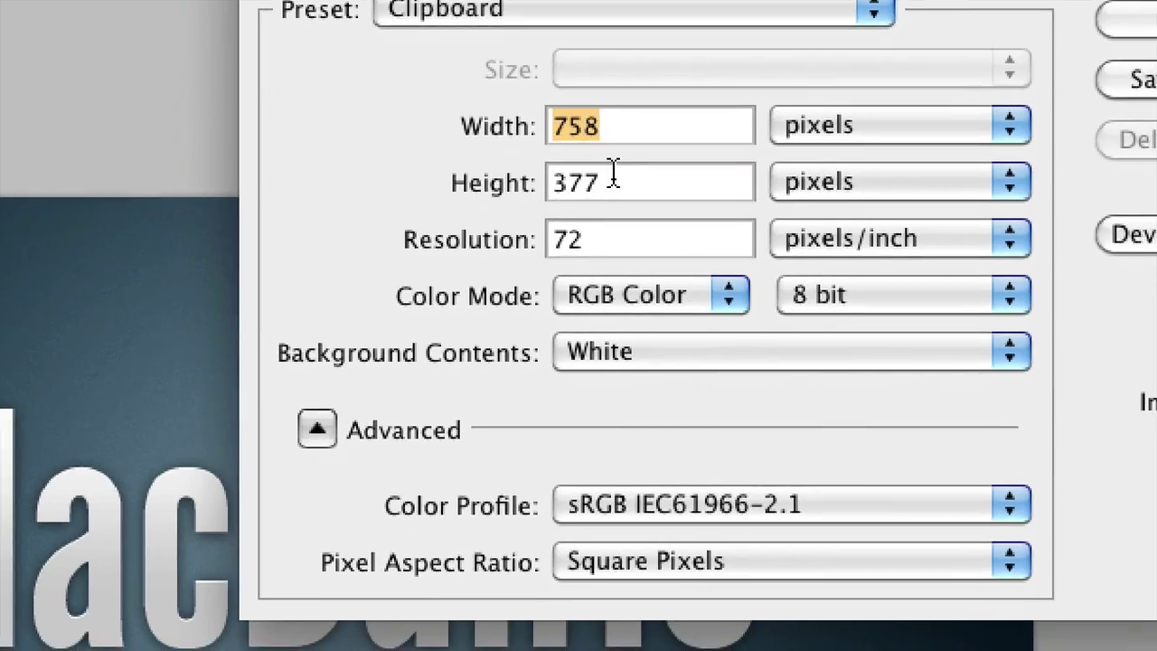
pyautogui.doubleClick(597, 220)
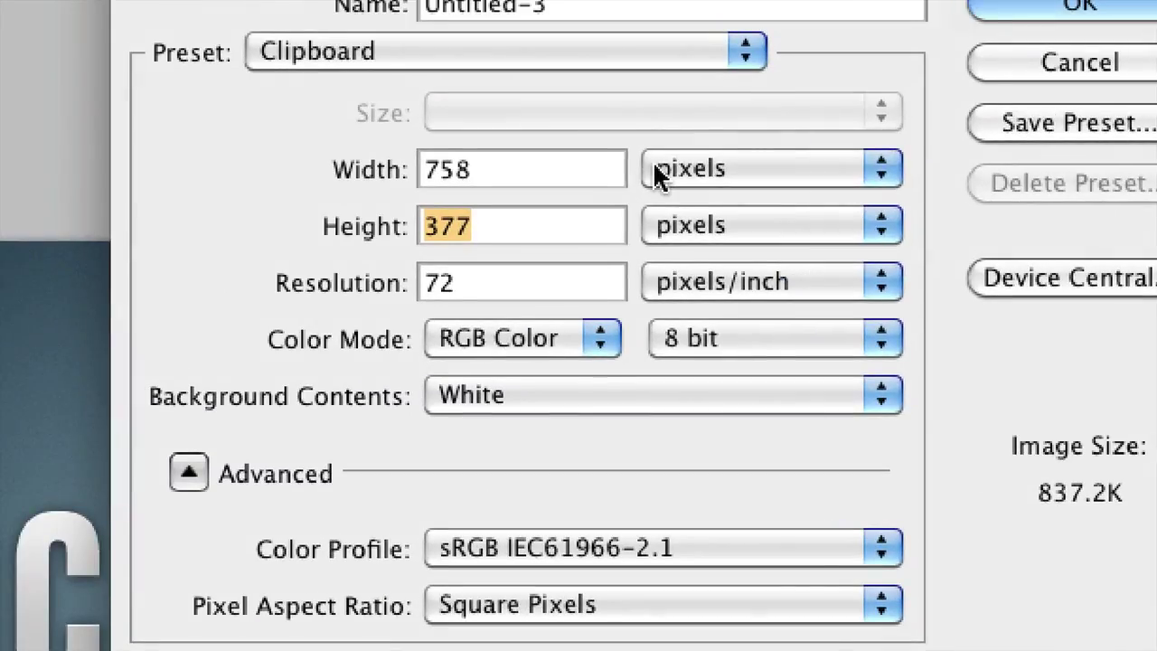
pyautogui.click(877, 116)
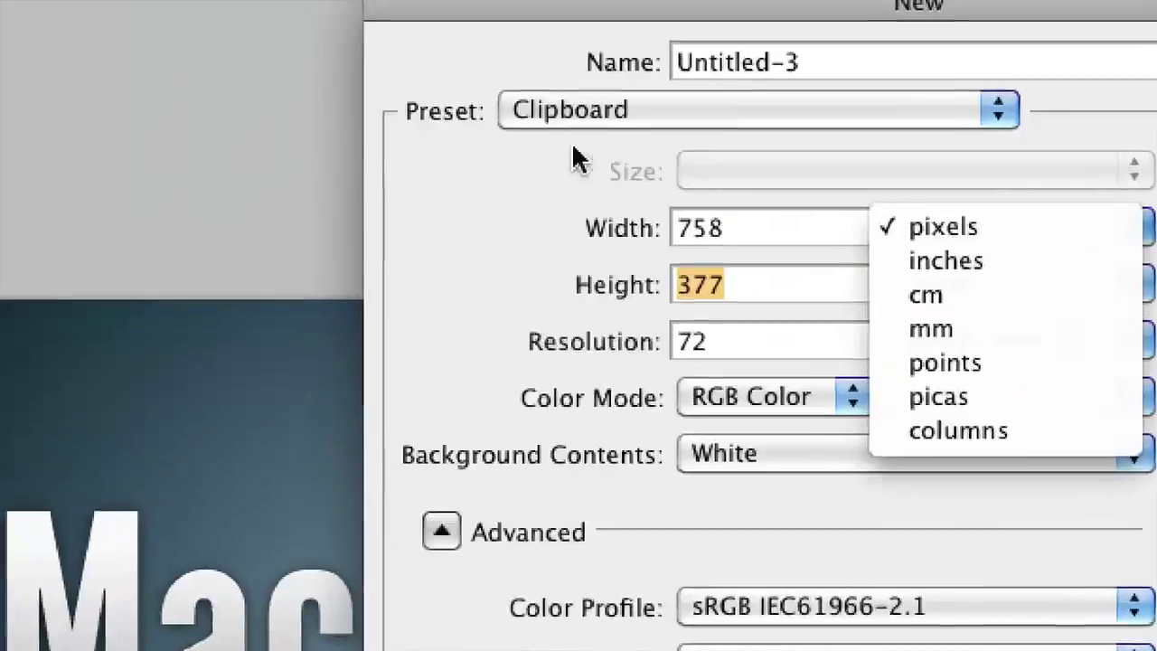
pyautogui.click(392, 47)
pyautogui.click(842, 207)
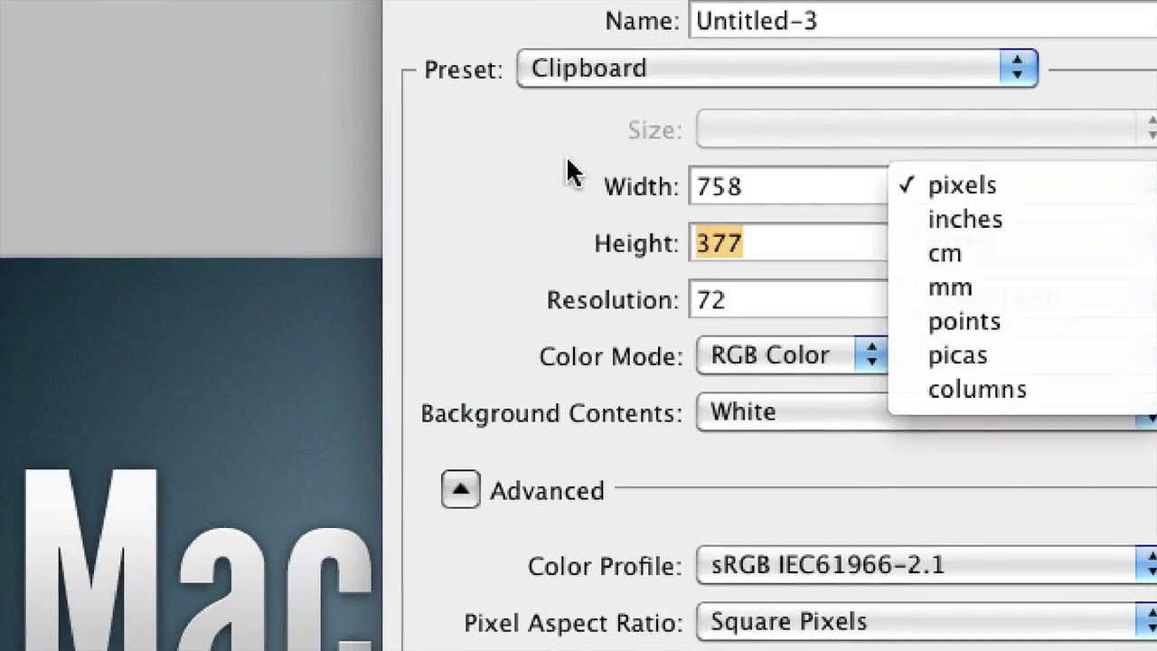
pyautogui.click(279, 126)
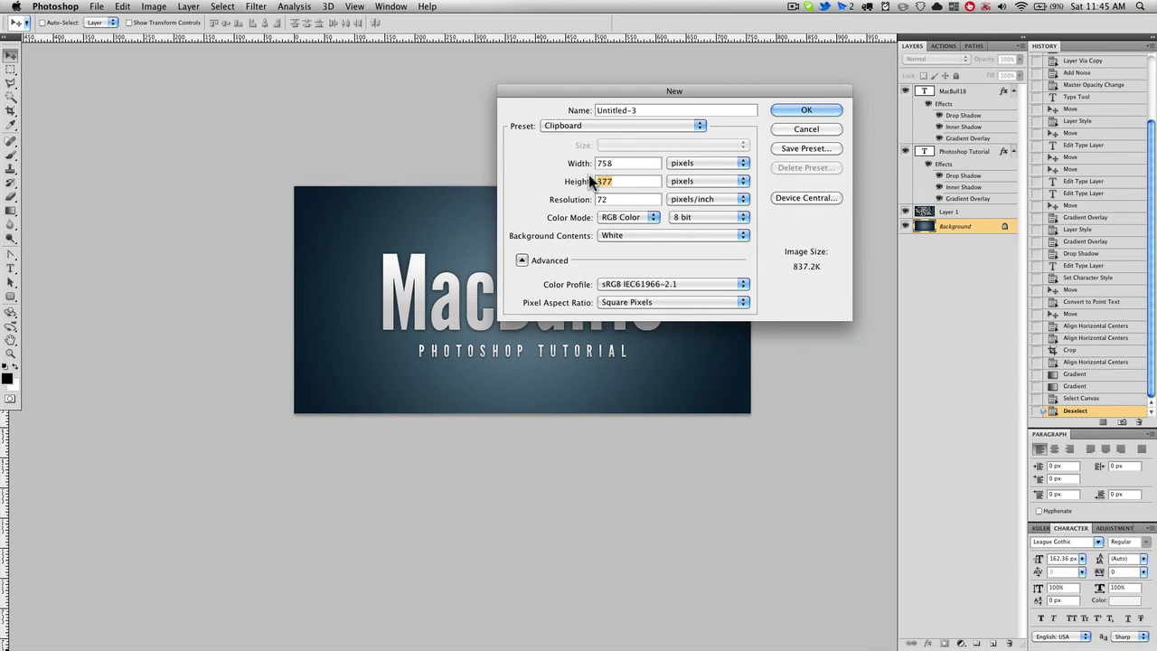
pyautogui.press('Down')
pyautogui.moveTo(662, 91); pyautogui.dragTo(630, 101)
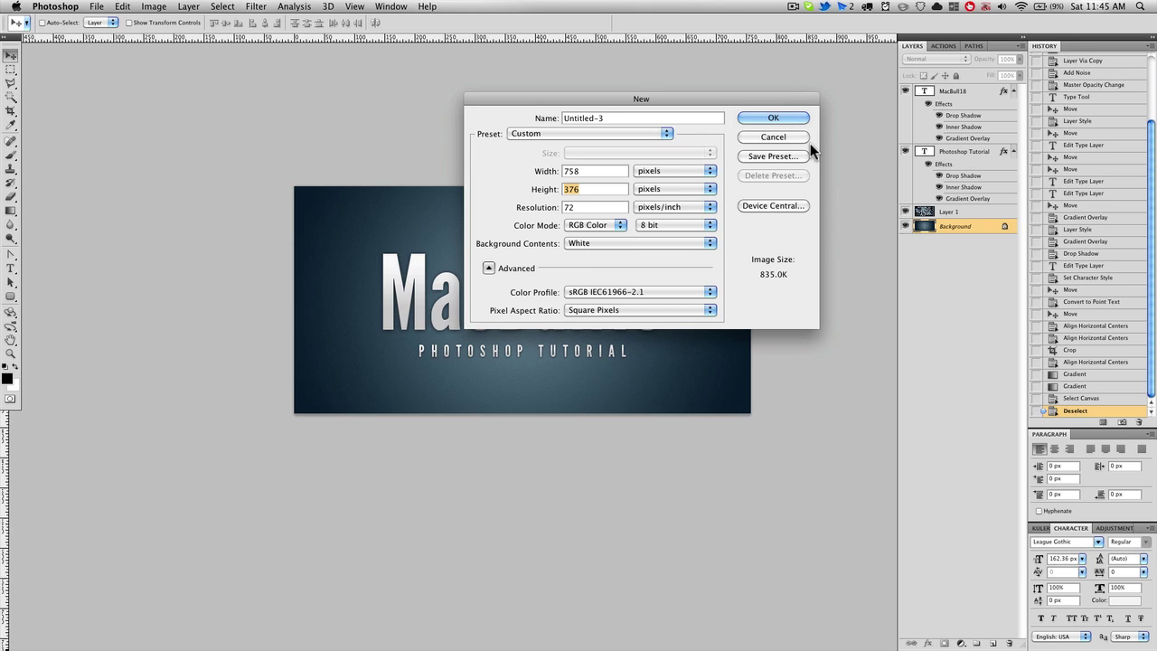
pyautogui.press('Return')
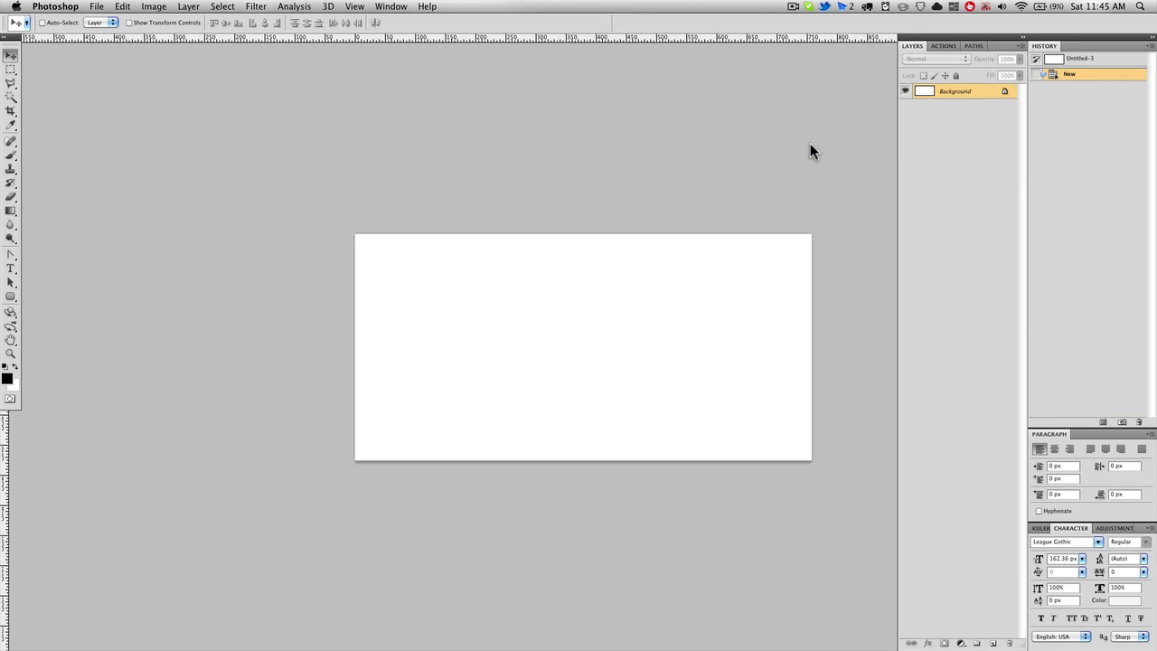
# Make the Gradient Tool active instead of the Paint Bucket Tool
pyautogui.moveTo(461, 286); pyautogui.dragTo(527, 269)
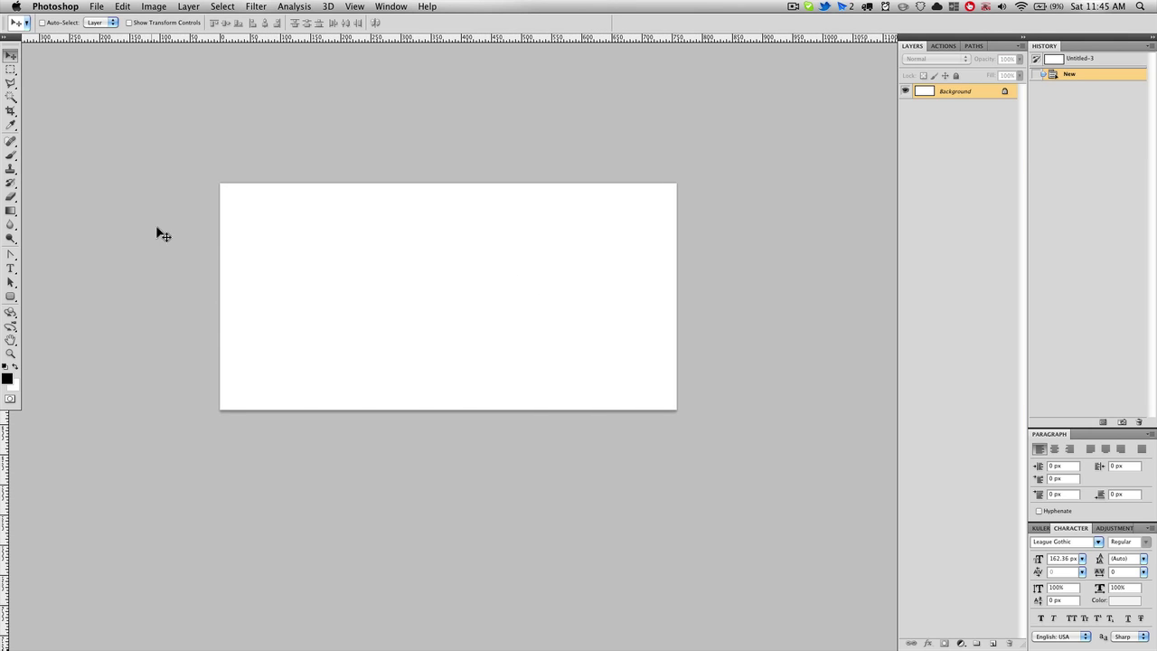
pyautogui.press('g')
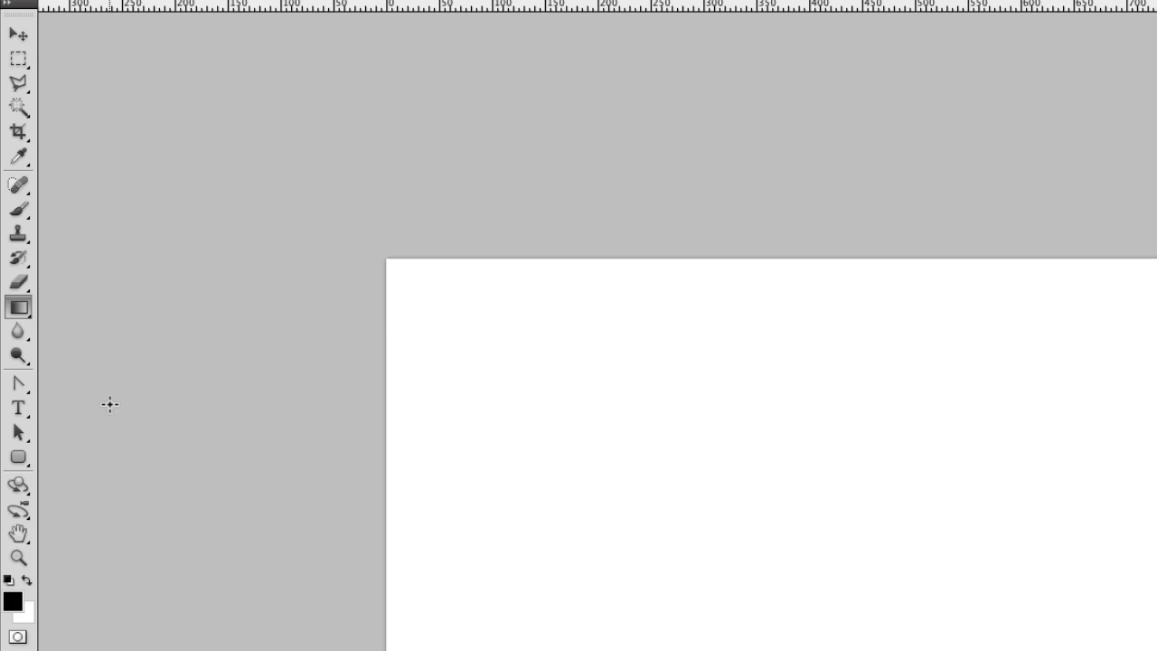
pyautogui.click(22, 317)
pyautogui.click(105, 319)
pyautogui.click(17, 309)
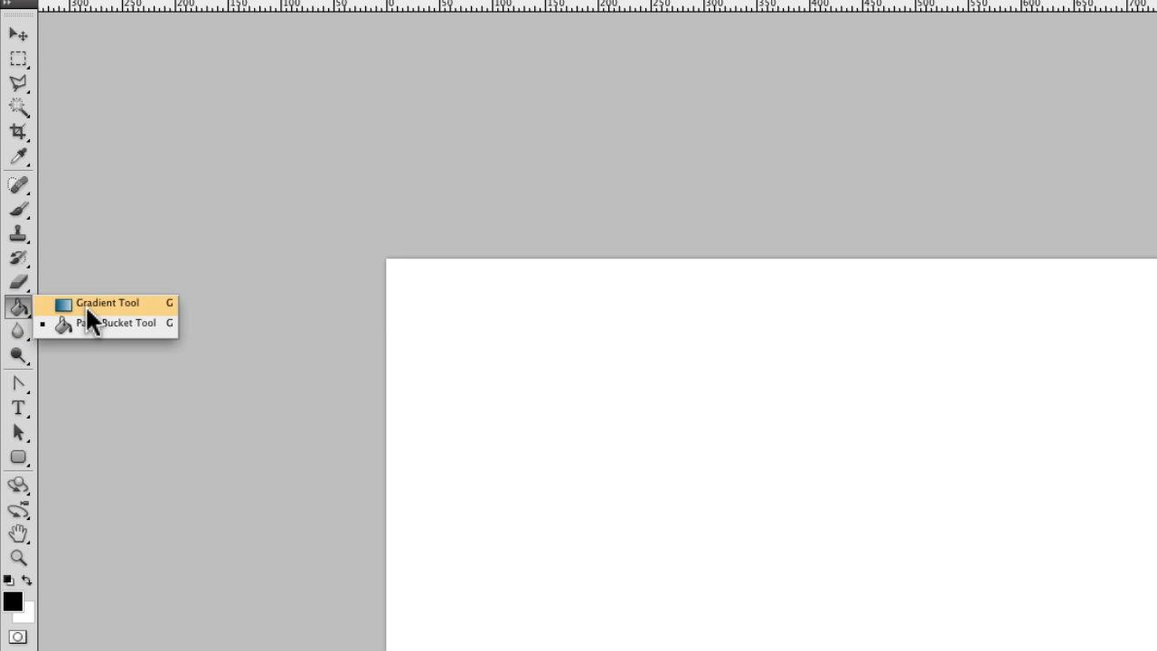
pyautogui.click(85, 304)
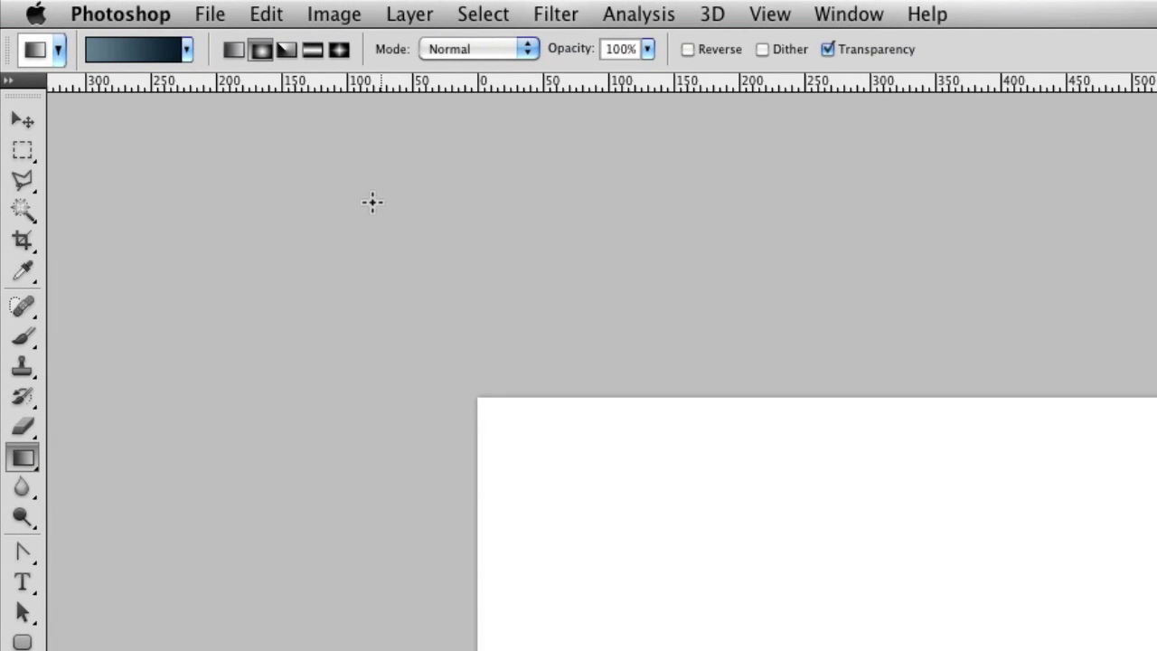
# Open the current gradient for editing and confirm #688495 as the color of its starting stop
pyautogui.click(141, 54)
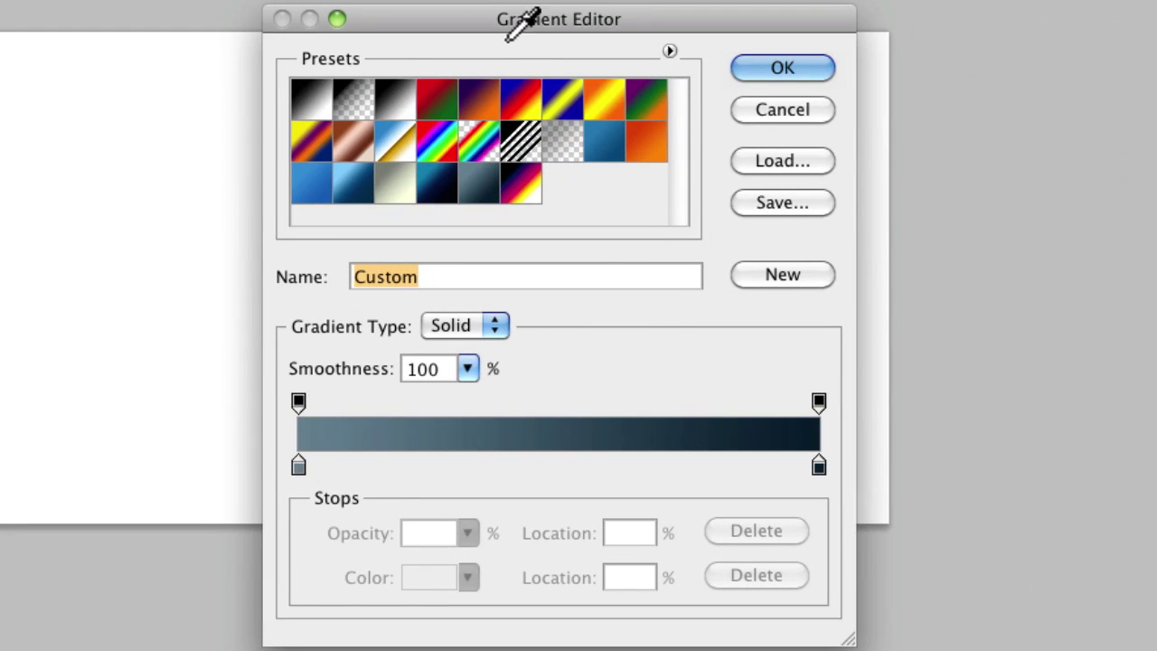
pyautogui.click(299, 467)
pyautogui.click(432, 577)
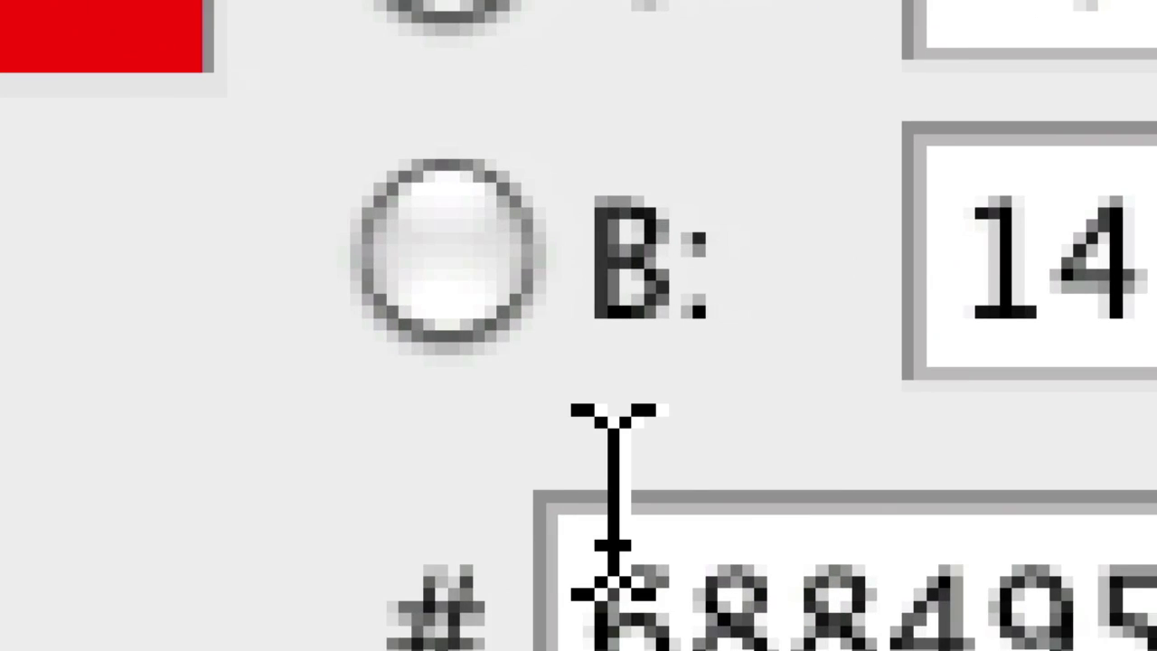
pyautogui.moveTo(251, 195); pyautogui.dragTo(1156, 386)
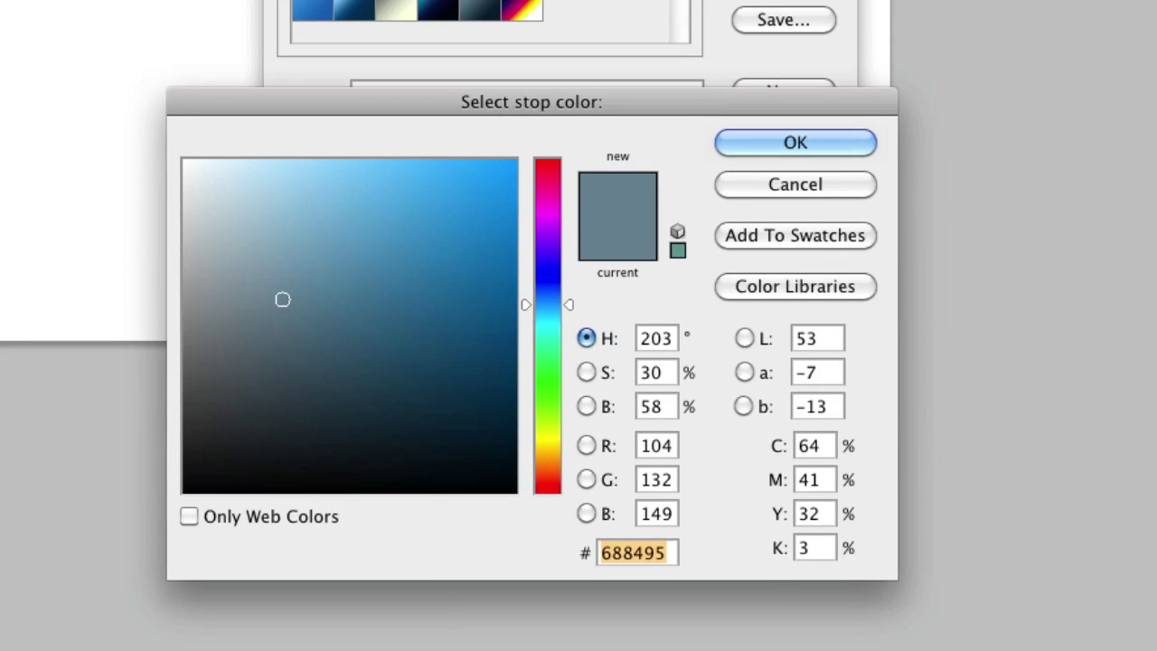
pyautogui.click(770, 147)
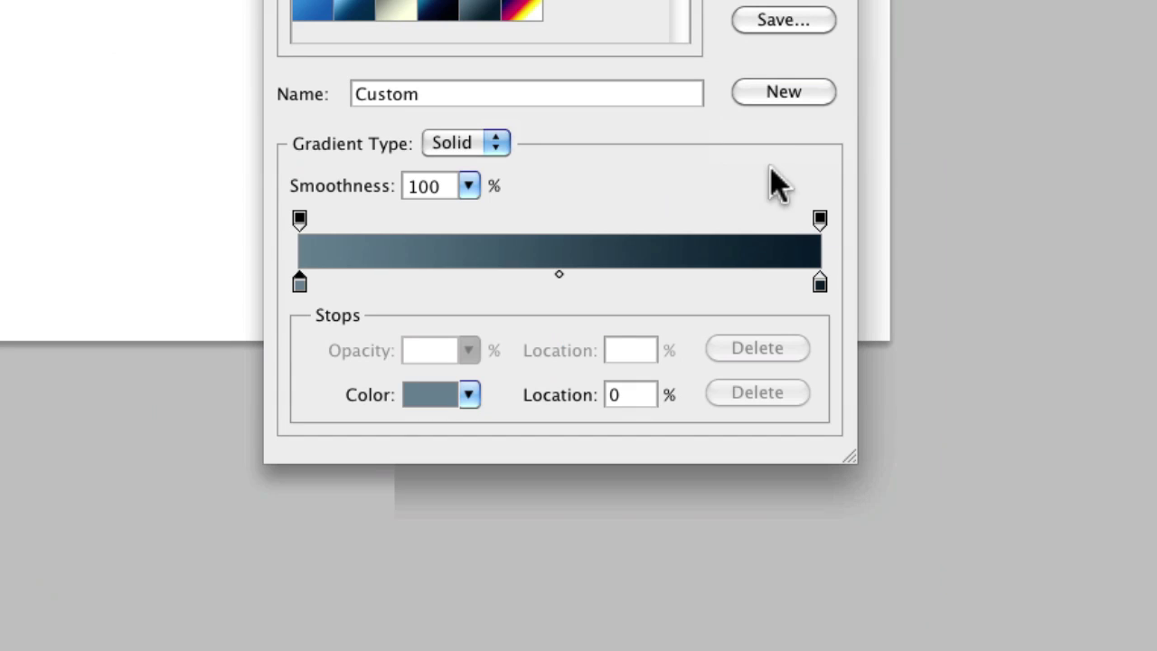
# Try the gradient's dark end stop at 96% and return it to the 100% location
pyautogui.moveTo(814, 283); pyautogui.dragTo(799, 284)
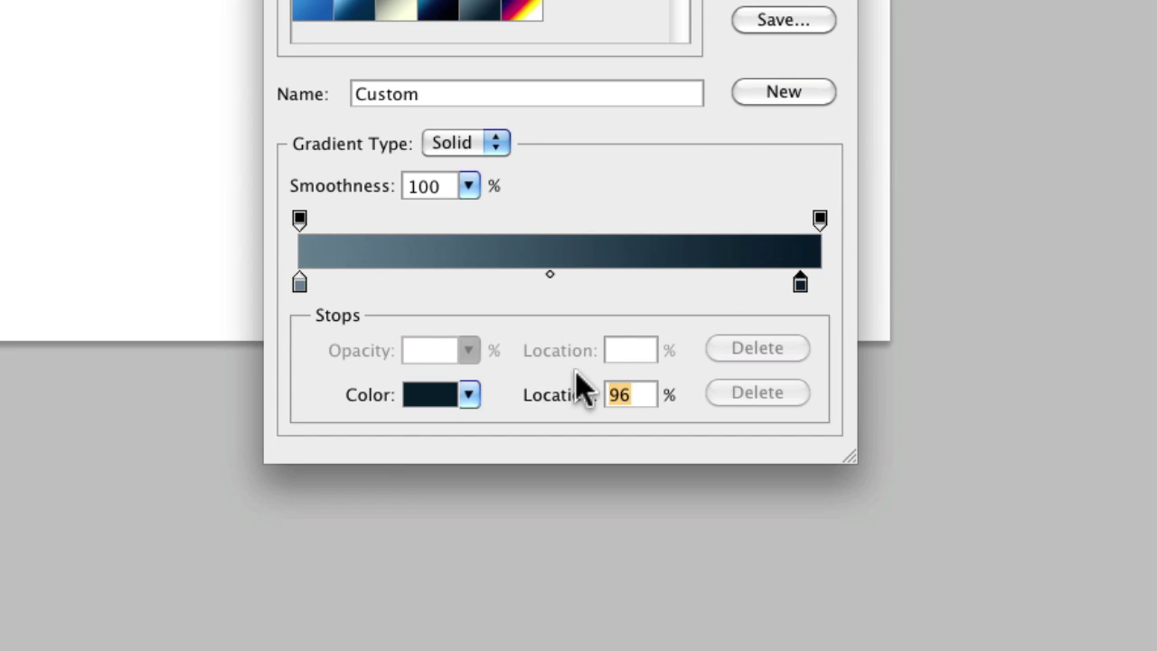
pyautogui.click(440, 394)
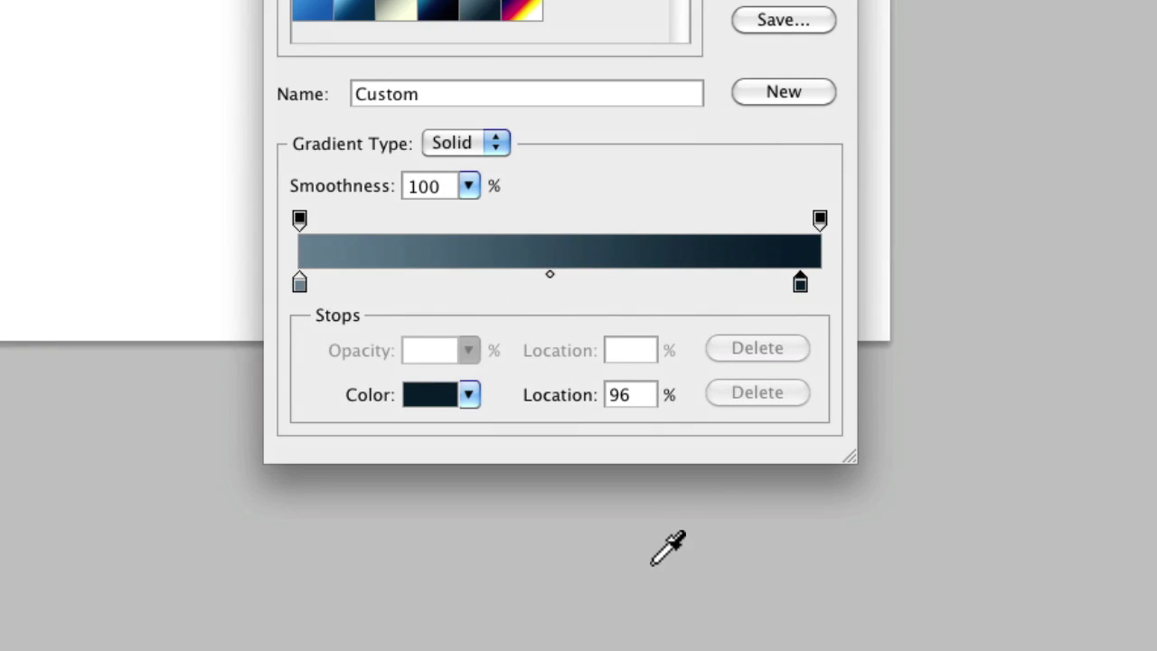
pyautogui.click(300, 285)
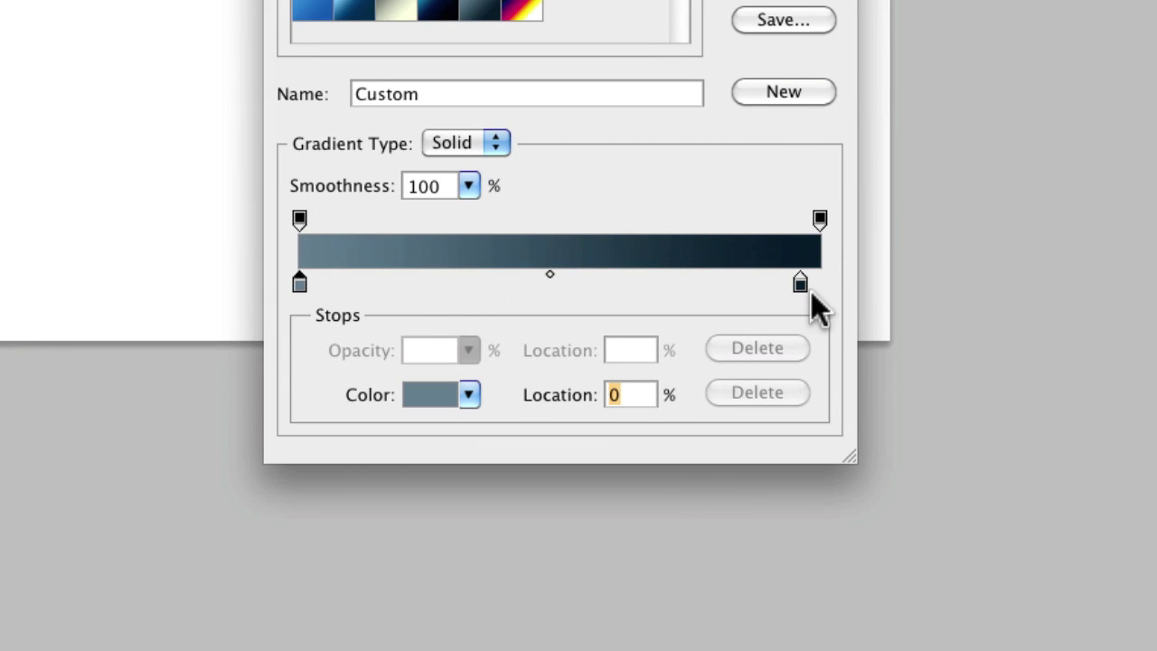
pyautogui.moveTo(801, 286); pyautogui.dragTo(824, 287)
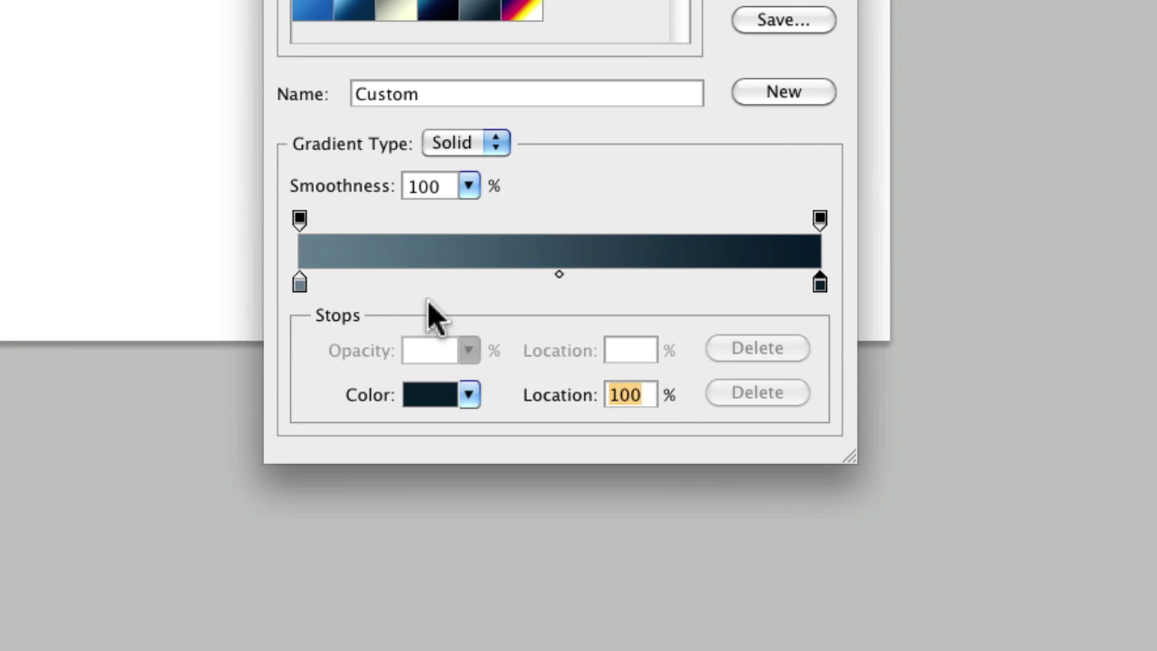
# Delete the stray dark stop near the gradient's start and accept the gradient from blue-gray to dark navy
pyautogui.click(307, 286)
pyautogui.click(719, 398)
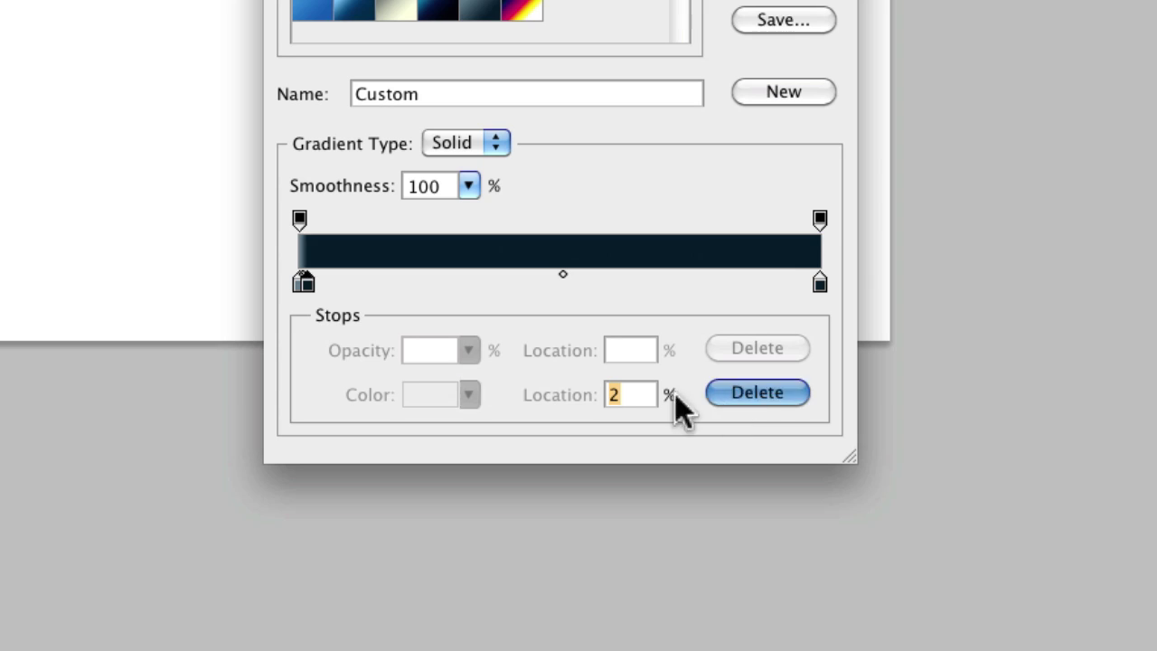
pyautogui.click(300, 283)
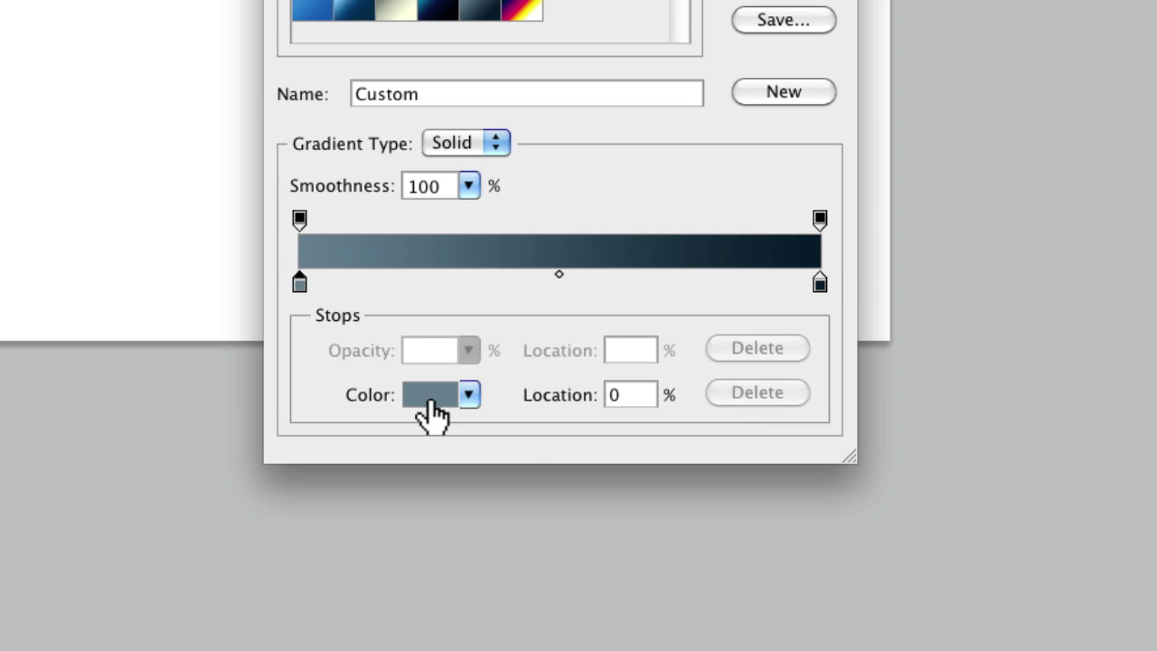
pyautogui.click(425, 403)
pyautogui.press('Return')
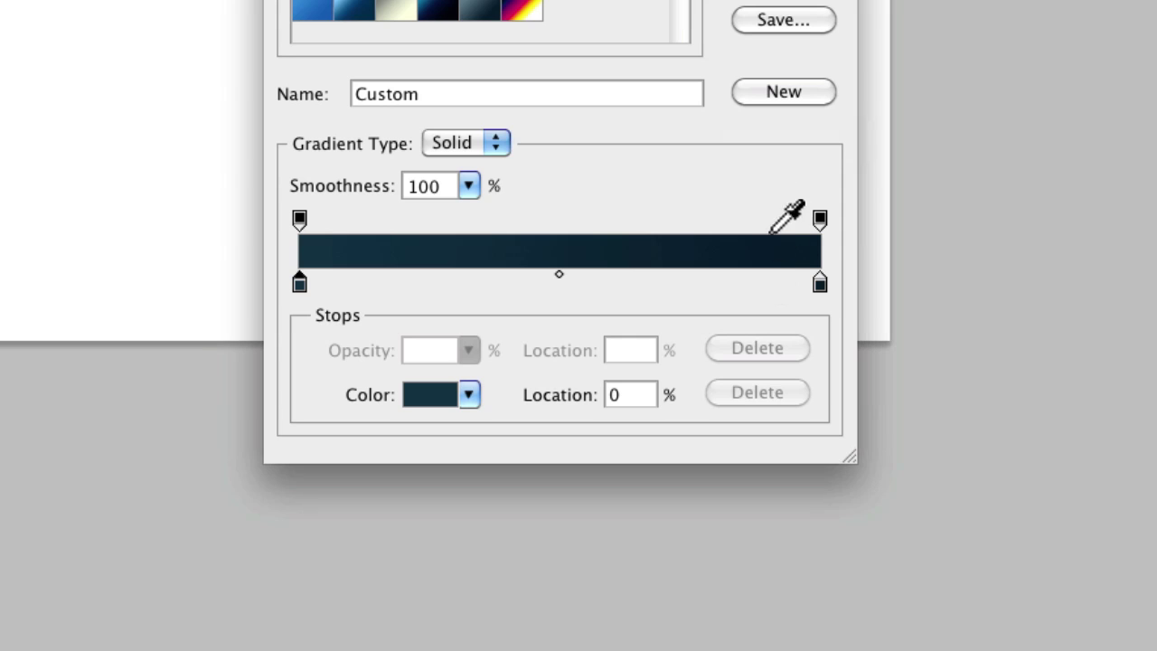
pyautogui.press('Return')
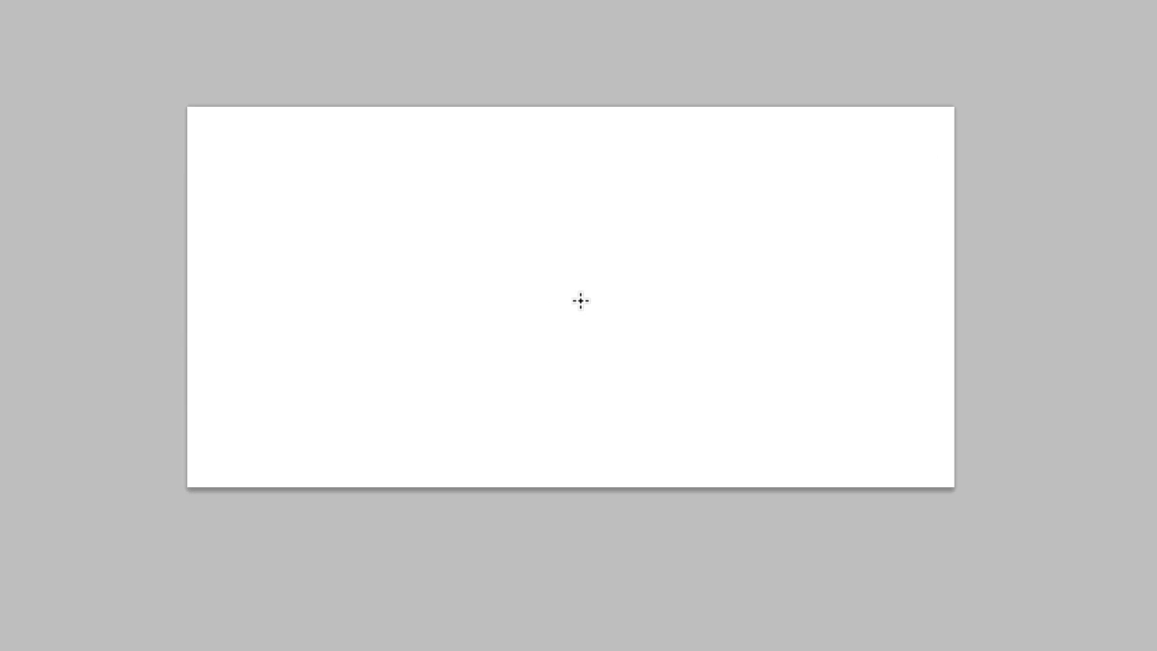
# Fill the white canvas with trial radial gradients running from its center past the upper-left corner, keeping the Radial Gradient type
pyautogui.moveTo(581, 300); pyautogui.dragTo(143, 98)
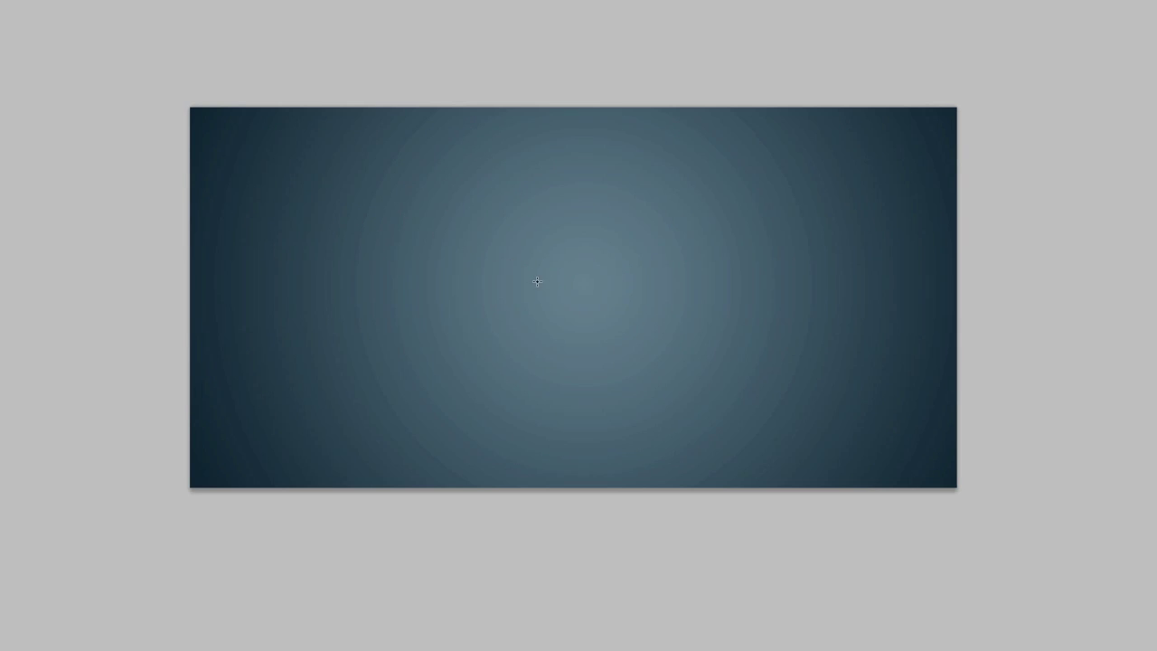
pyautogui.moveTo(546, 289); pyautogui.dragTo(129, 109)
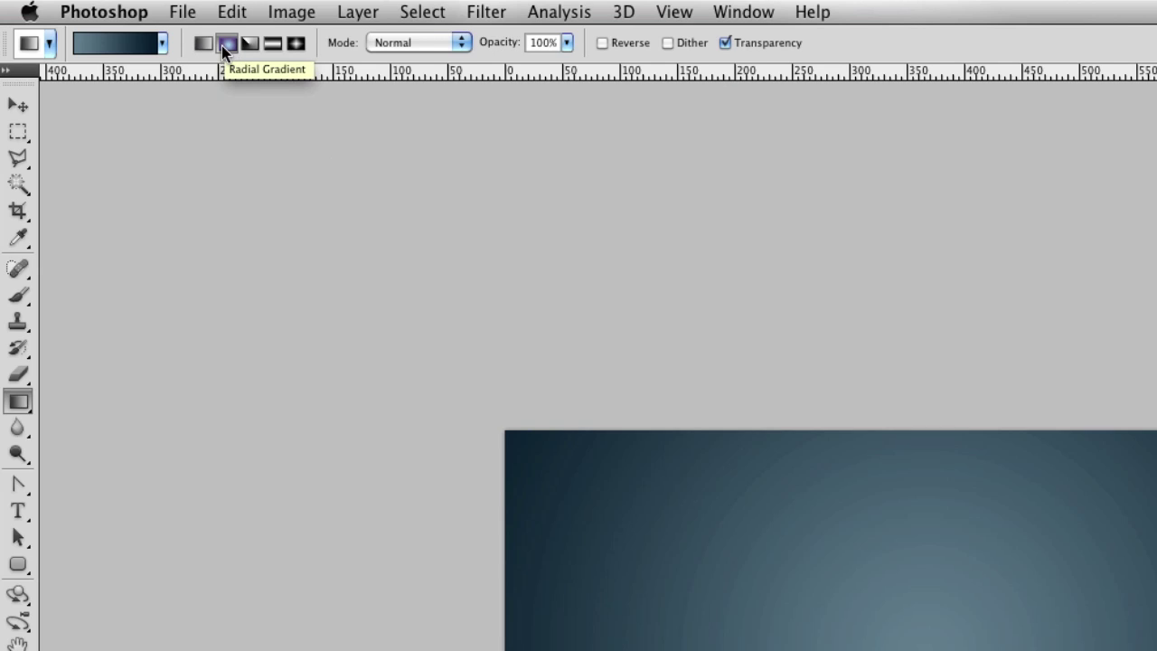
pyautogui.click(203, 45)
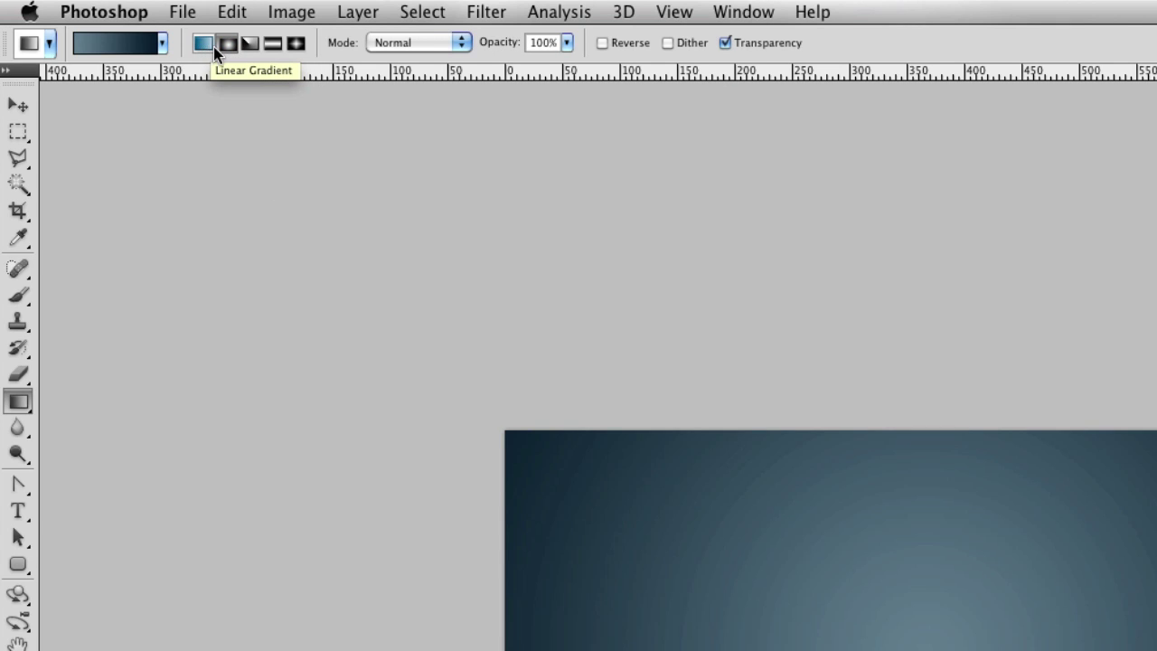
pyautogui.click(226, 45)
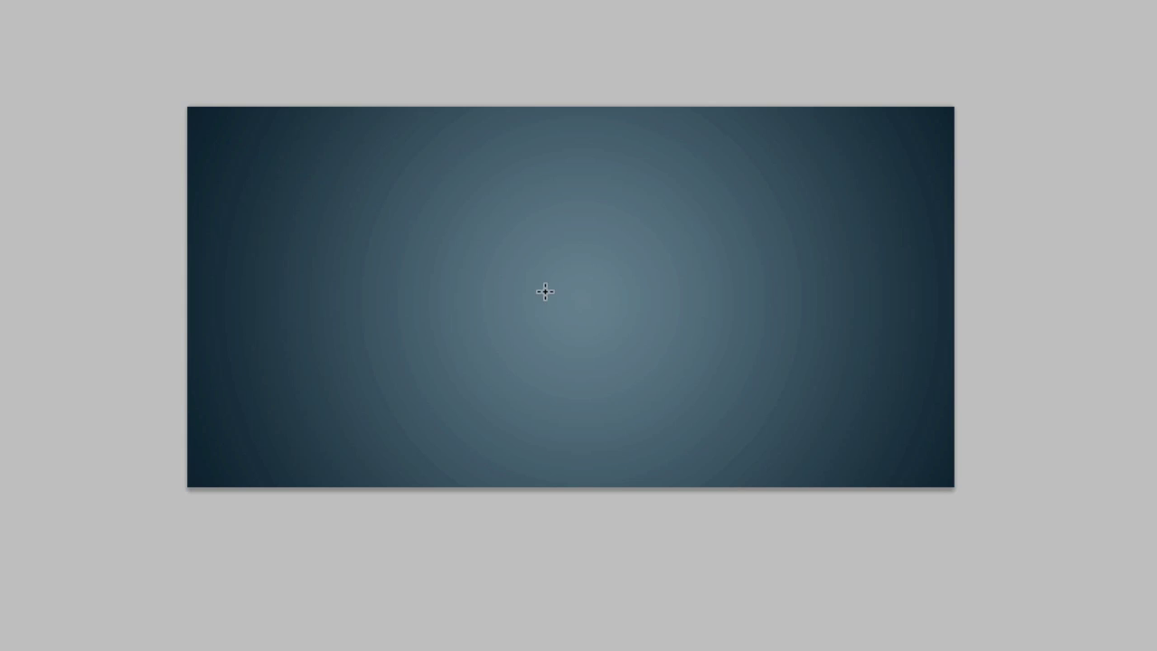
# Redraw the radial gradient at several lengths, ending with one from the canvas center to just outside the left edge near the upper-left corner
pyautogui.moveTo(570, 296); pyautogui.dragTo(324, 236)
pyautogui.moveTo(605, 305); pyautogui.dragTo(133, 93)
pyautogui.hotkey('ctrl', 'z')
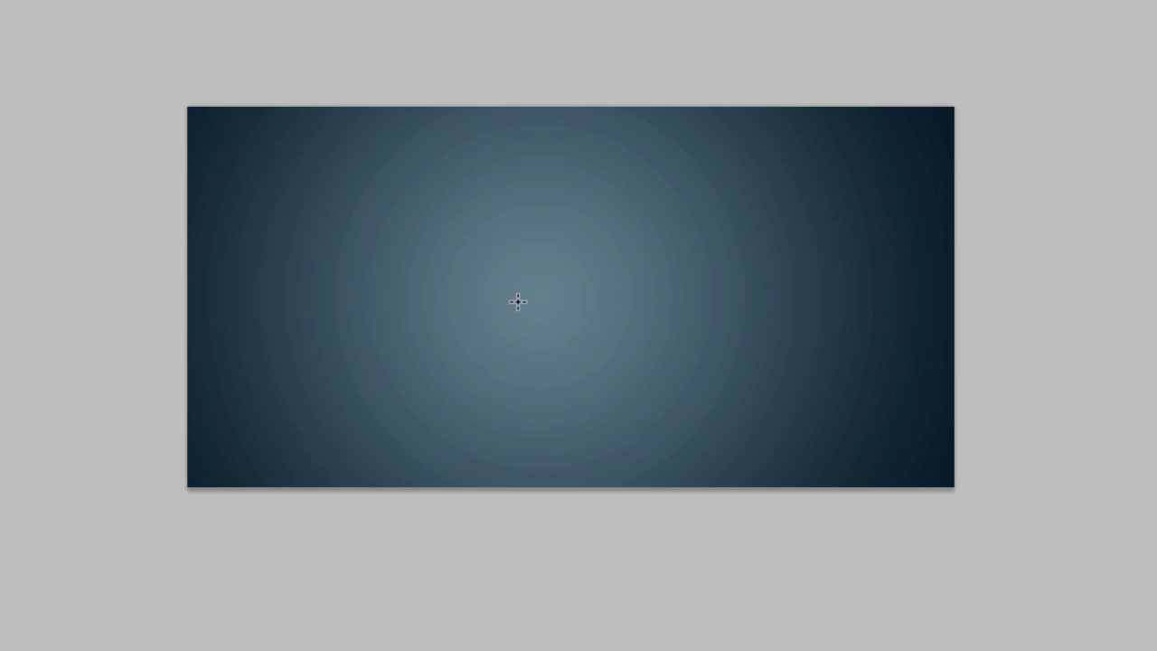
pyautogui.moveTo(596, 298); pyautogui.dragTo(134, 147)
pyautogui.moveTo(563, 297); pyautogui.dragTo(195, 278)
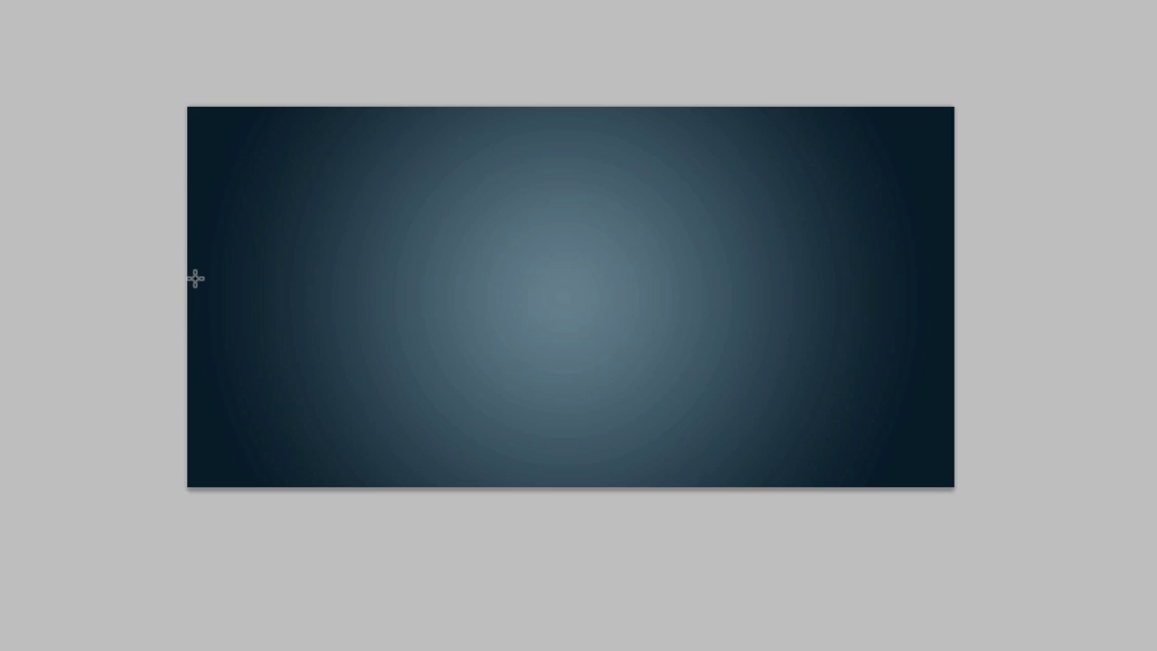
pyautogui.moveTo(575, 311); pyautogui.dragTo(172, 139)
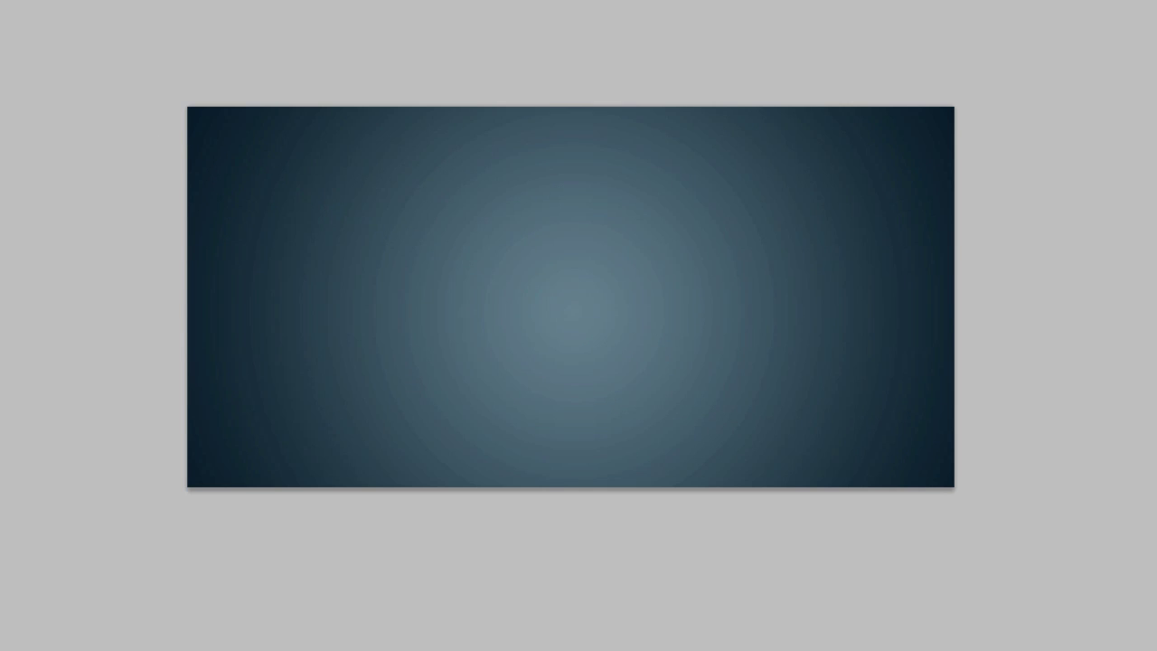
# Add the text MacBull18 in League Gothic on the blue gradient and move it to the middle of the canvas
pyautogui.press('t')
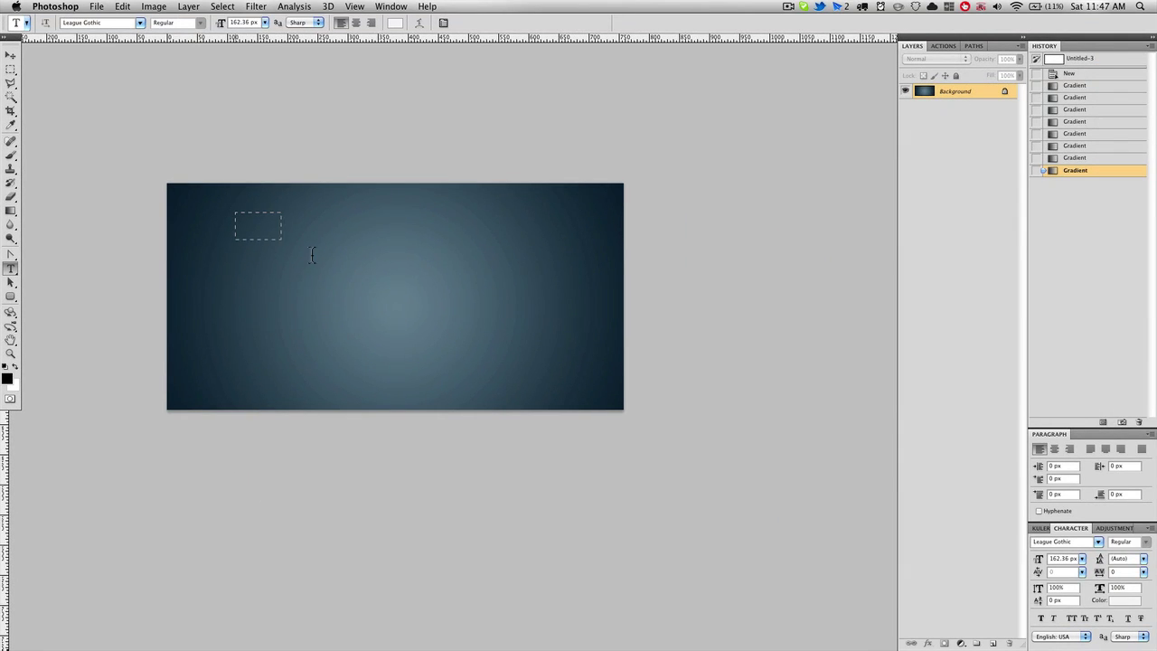
pyautogui.moveTo(312, 256); pyautogui.dragTo(544, 344)
pyautogui.write('Macbu')
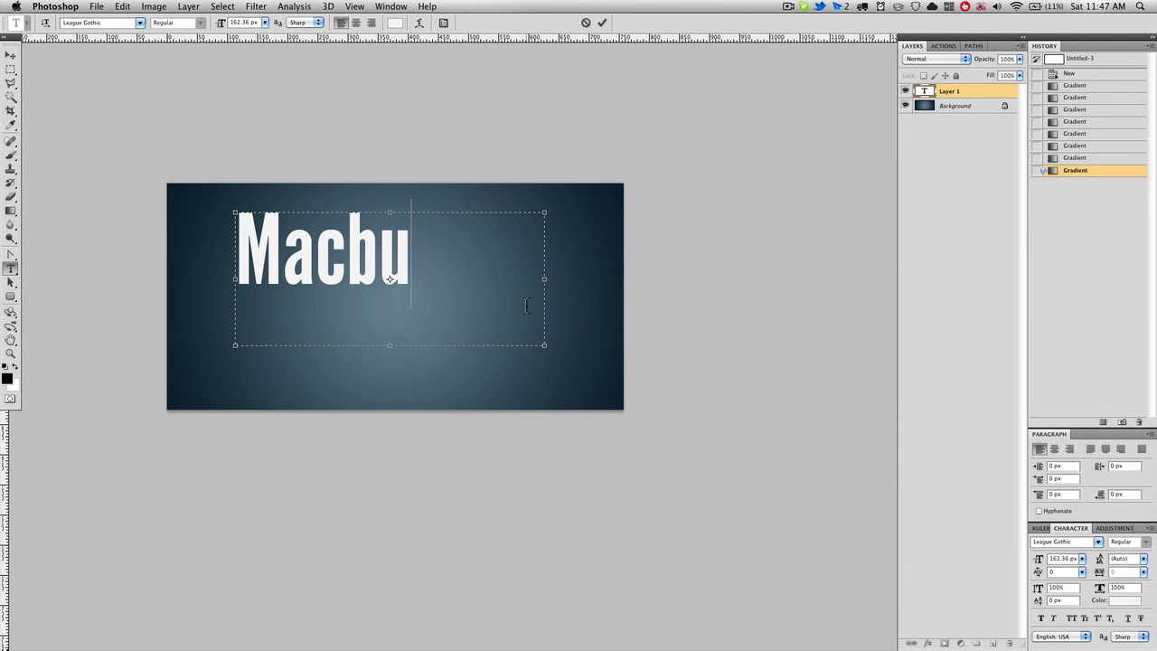
pyautogui.press('BackSpace')
pyautogui.press('BackSpace')
pyautogui.write('Bull18')
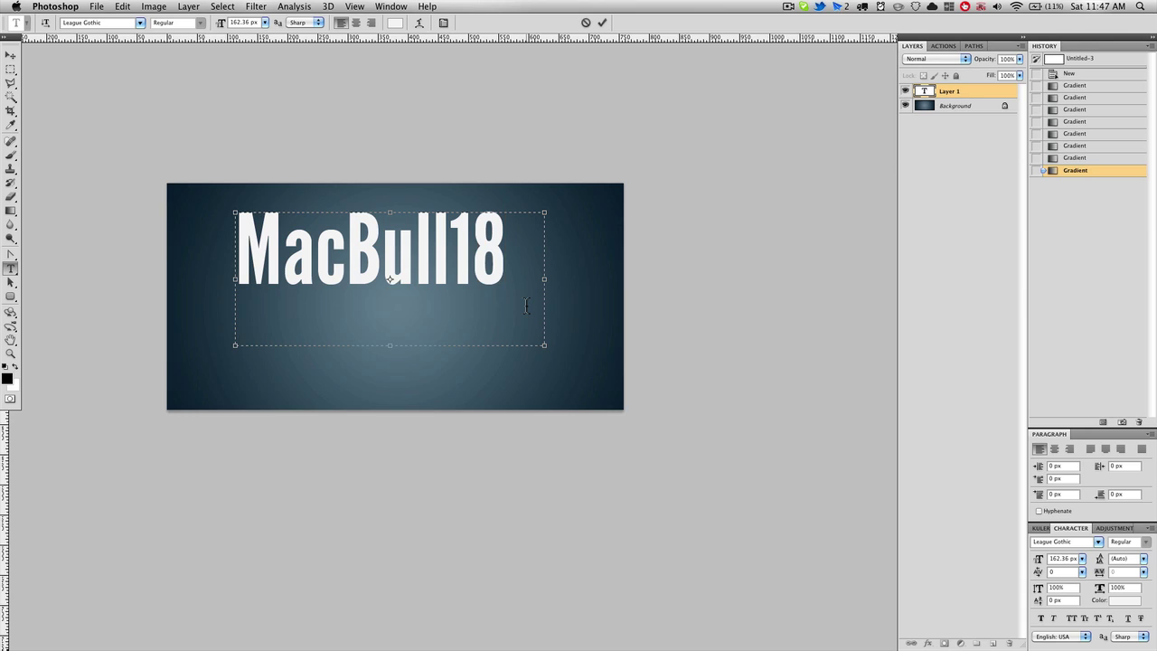
pyautogui.press('super+Return')
pyautogui.press('v')
pyautogui.moveTo(525, 308); pyautogui.dragTo(537, 343)
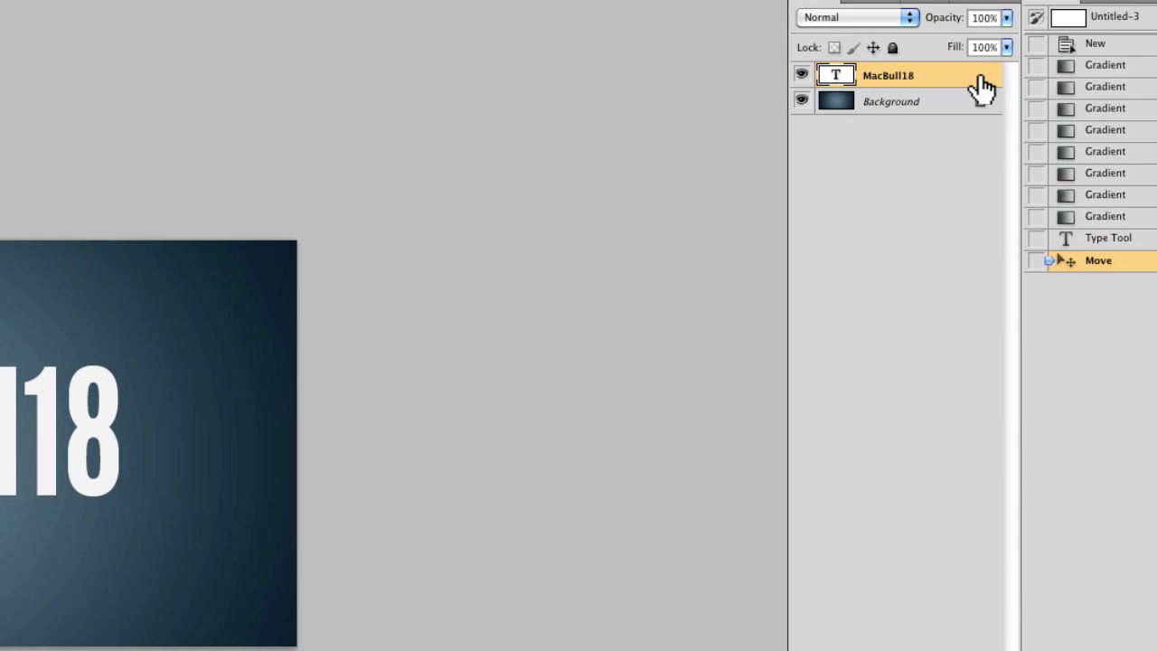
# Open the layer style settings of the MacBull18 text layer and turn on a Drop Shadow
pyautogui.doubleClick(972, 83)
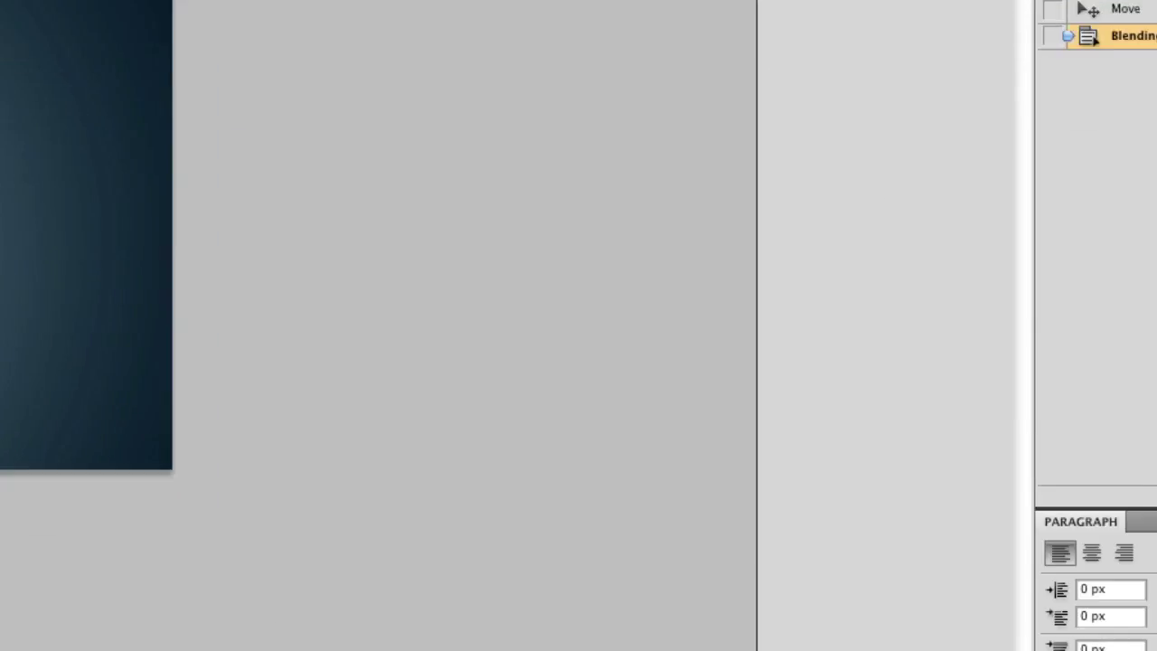
pyautogui.click(743, 626)
pyautogui.click(874, 4)
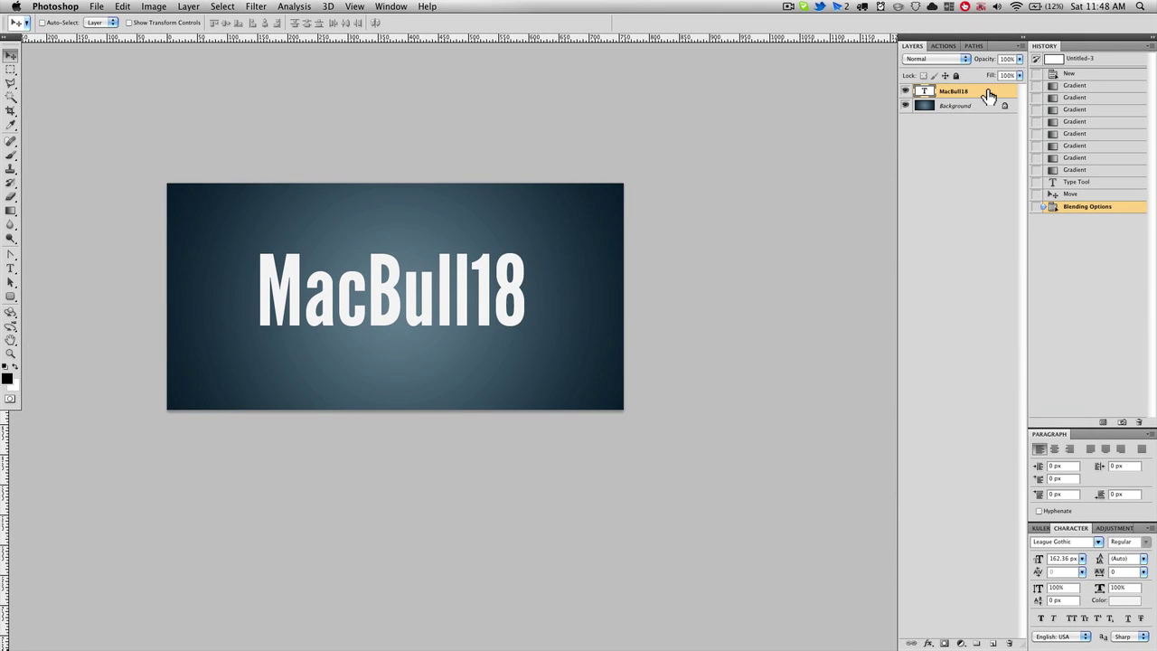
pyautogui.doubleClick(989, 94)
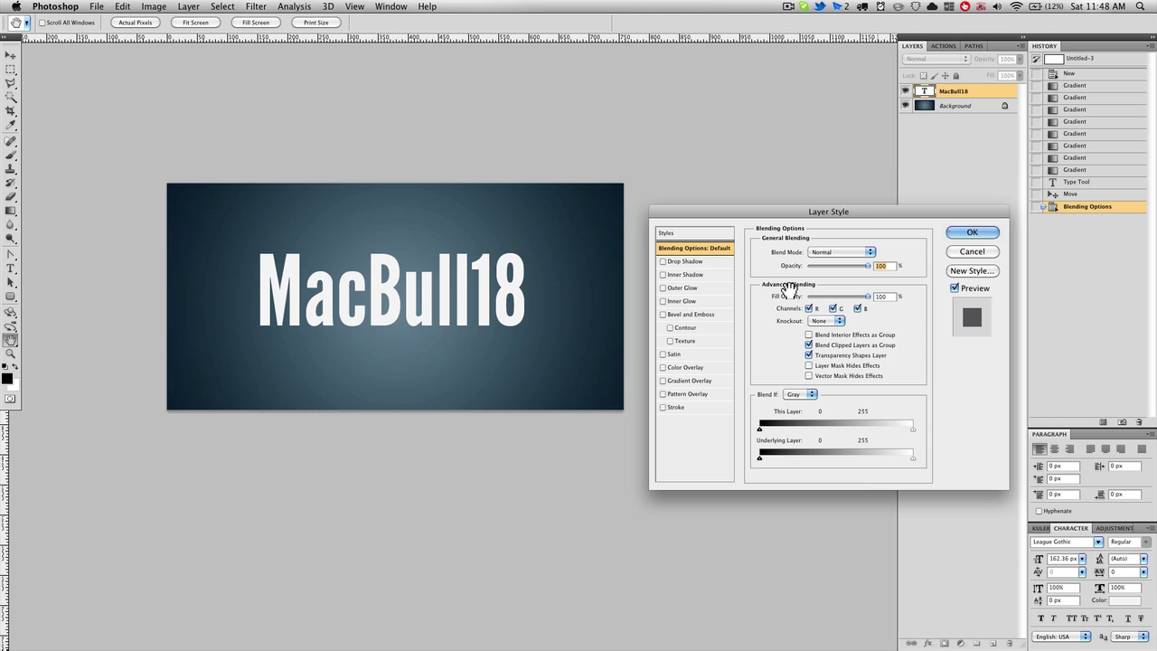
pyautogui.click(694, 262)
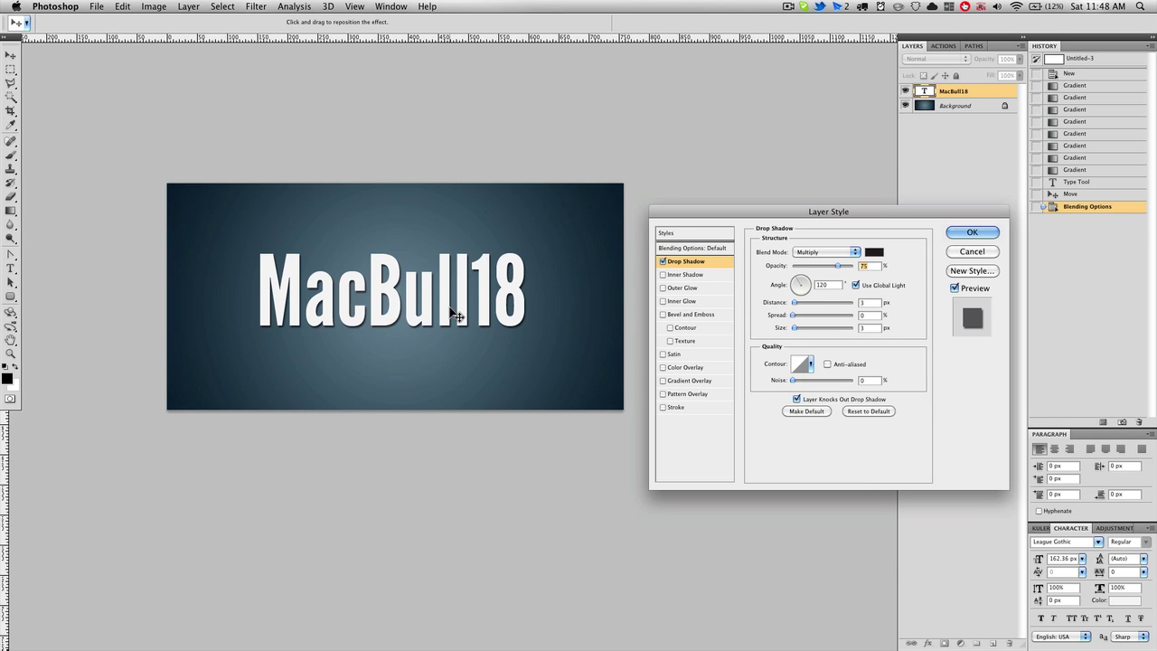
# Set the text's drop shadow to a distance of 1 px, a spread of 1% and a size of 4 px
pyautogui.press('super+plus')
pyautogui.press('super+plus')
pyautogui.press('super+plus')
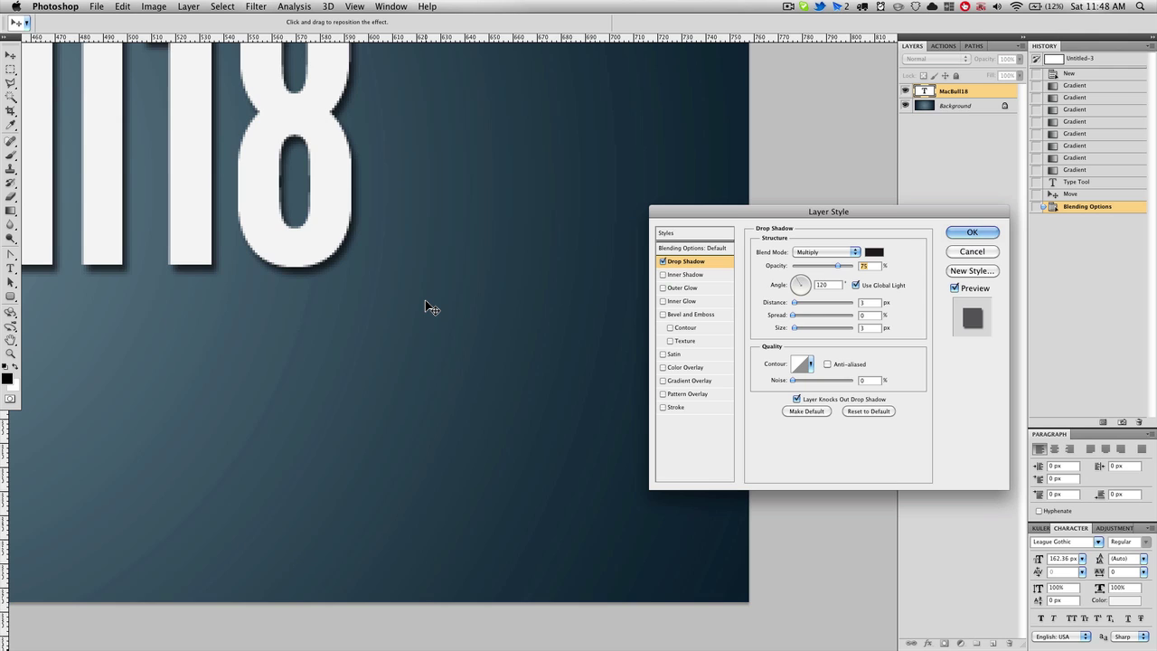
pyautogui.press('super+0')
pyautogui.hscroll(5, 427, 302)
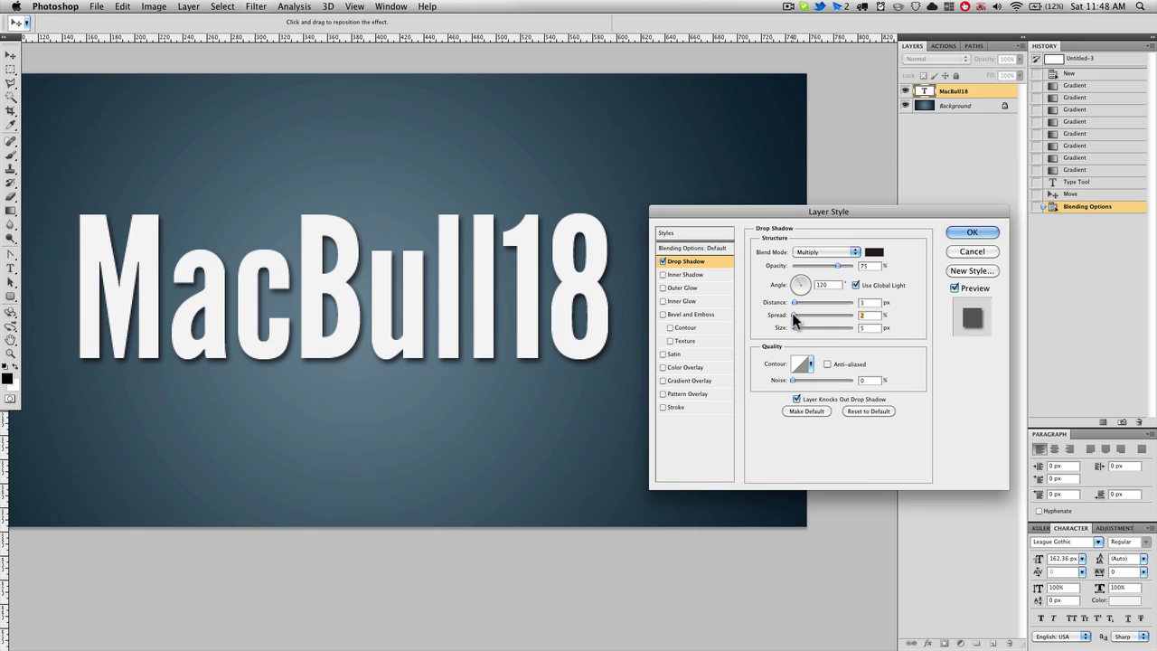
pyautogui.moveTo(794, 304); pyautogui.dragTo(792, 301)
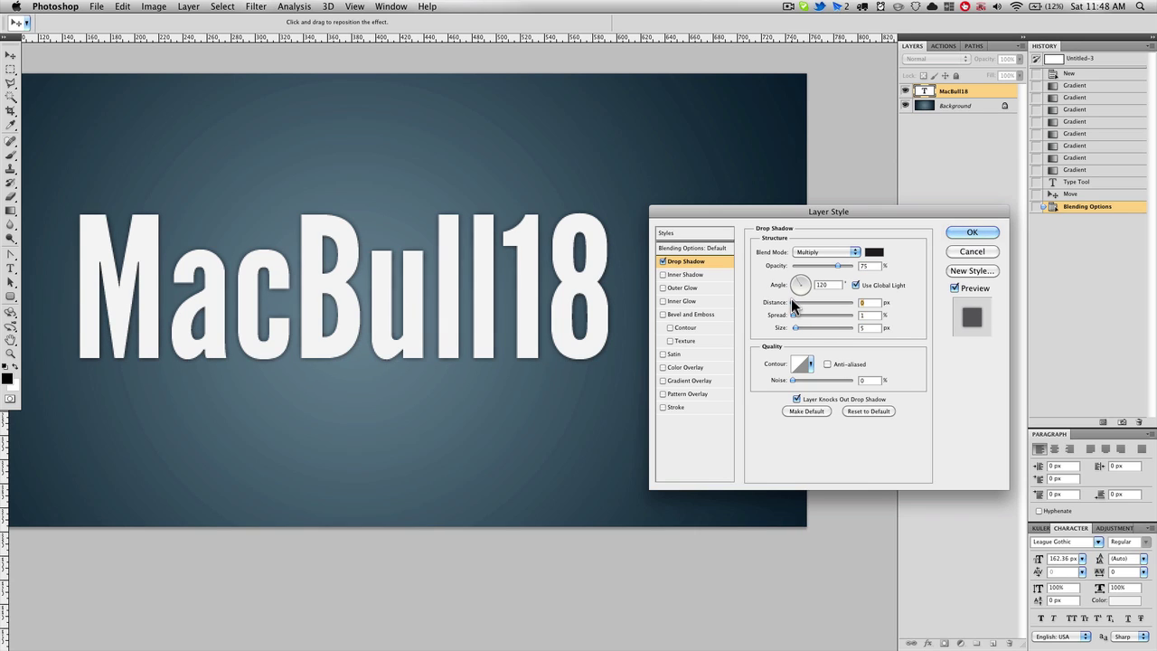
pyautogui.click(870, 328)
pyautogui.press('Down')
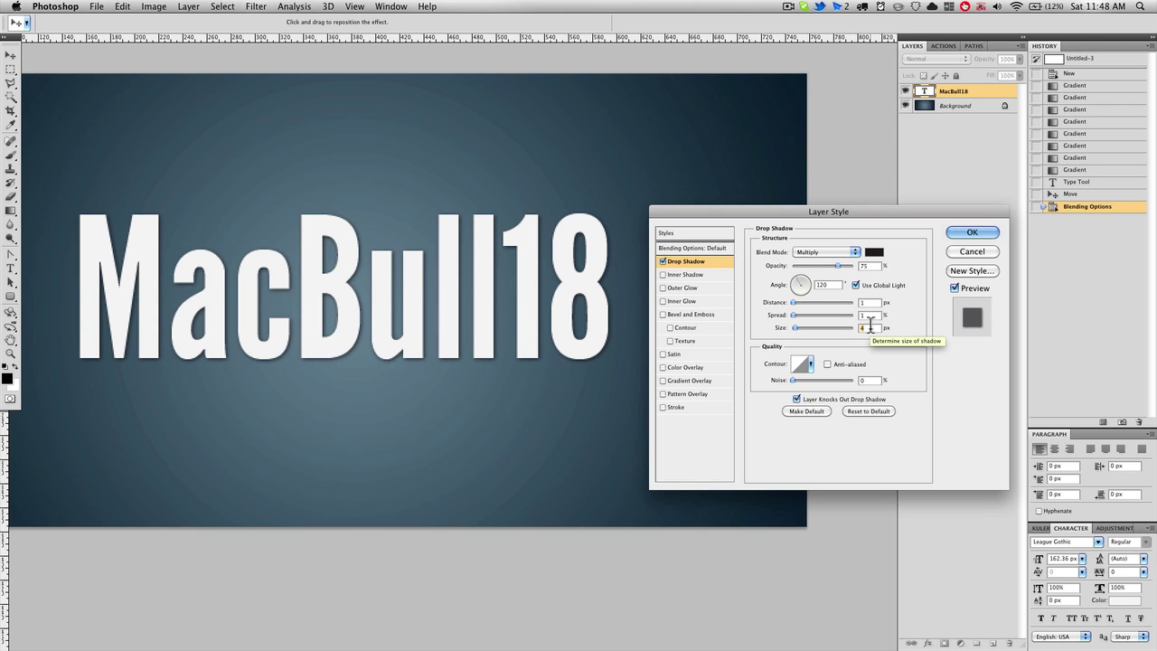
pyautogui.click(868, 303)
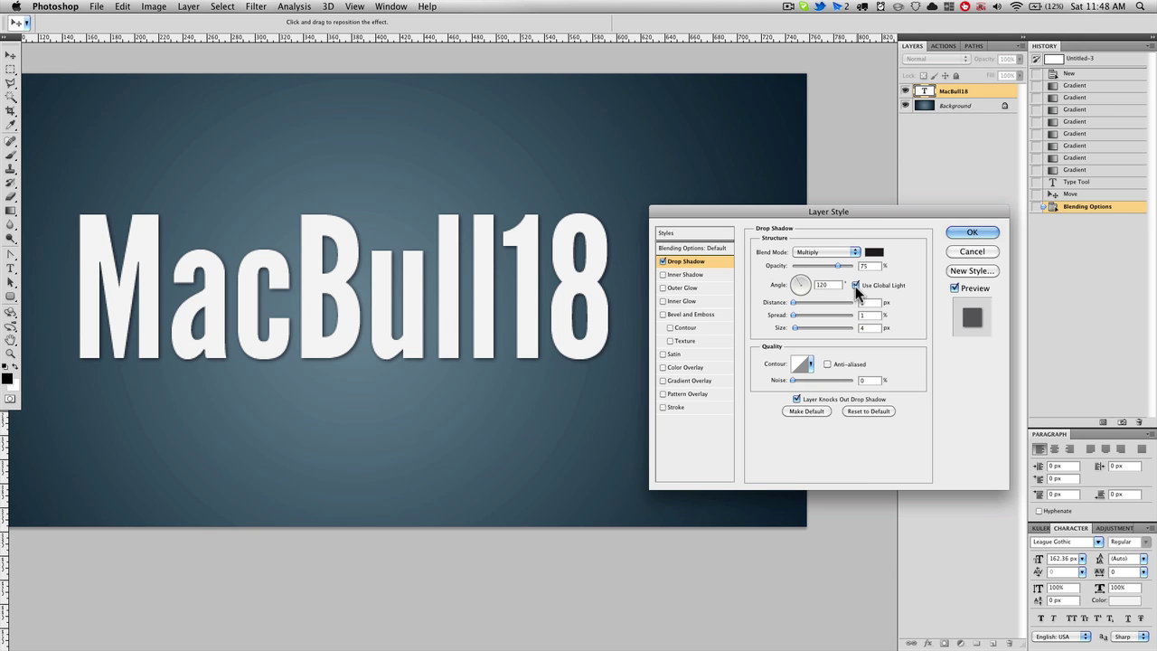
# Keep the shadow's Multiply blend mode, turn off Use Global Light, and set its angle to 90° and distance to 2 px
pyautogui.moveTo(812, 218); pyautogui.dragTo(710, 203)
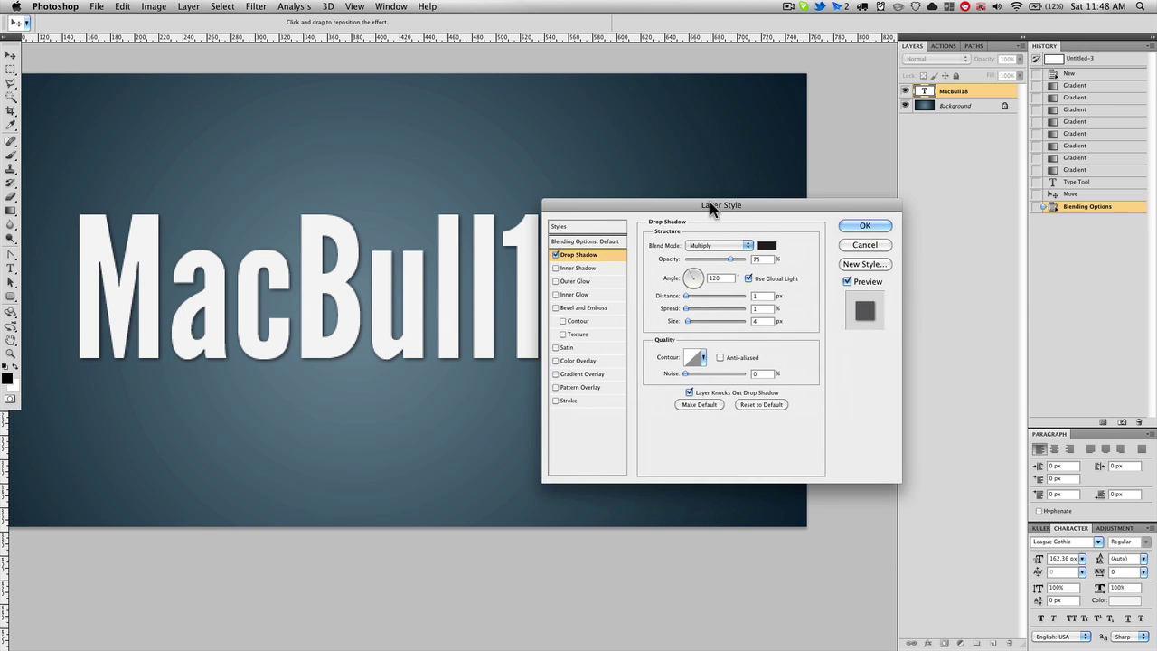
pyautogui.click(733, 242)
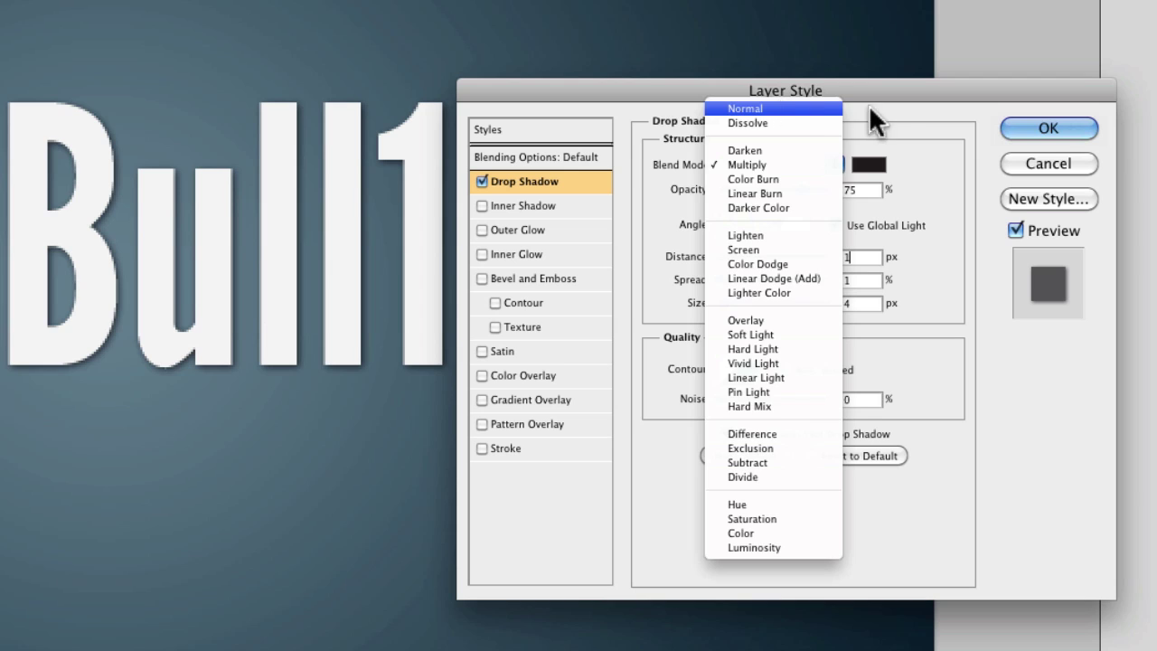
pyautogui.click(778, 222)
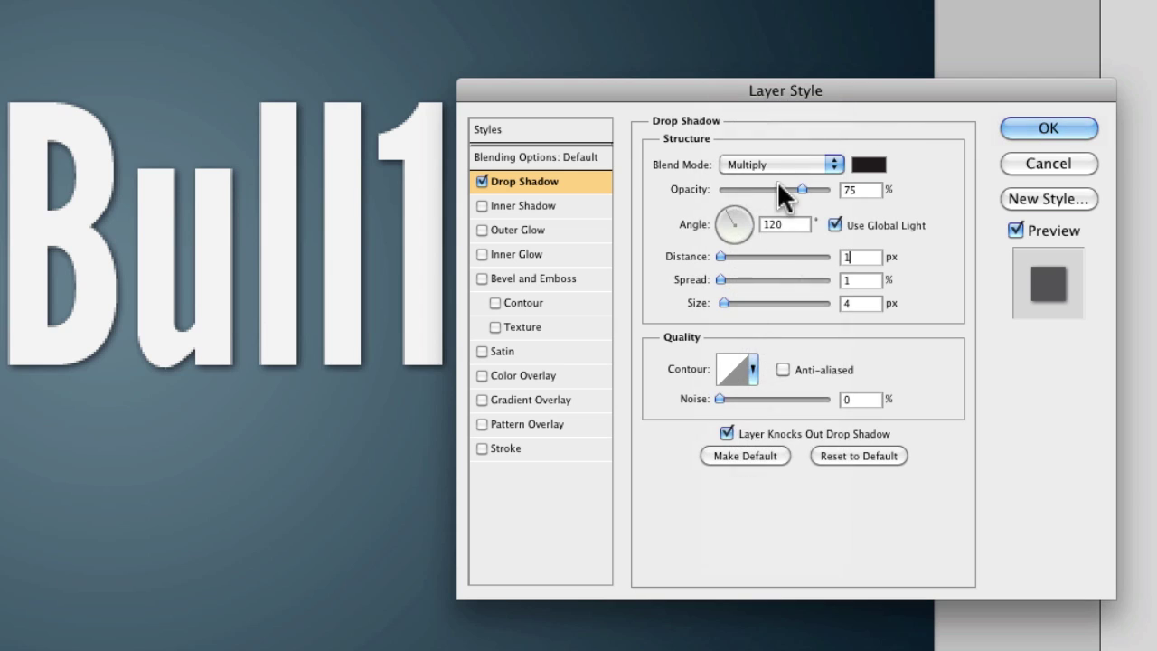
pyautogui.click(836, 224)
pyautogui.click(733, 206)
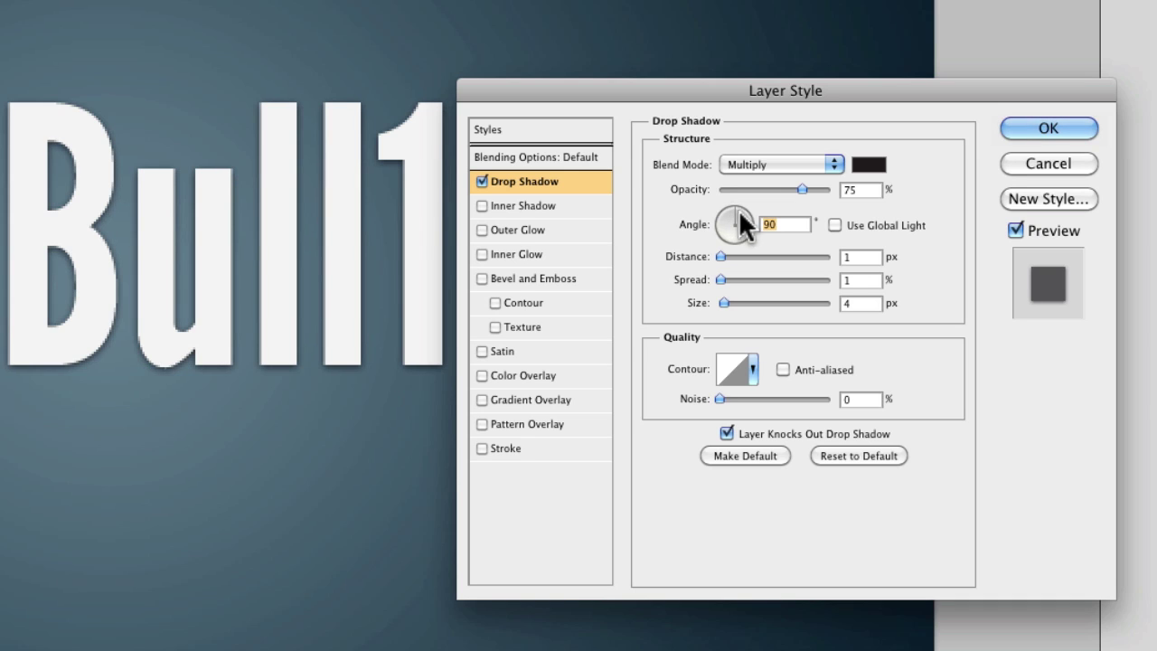
pyautogui.click(866, 256)
pyautogui.press('Up')
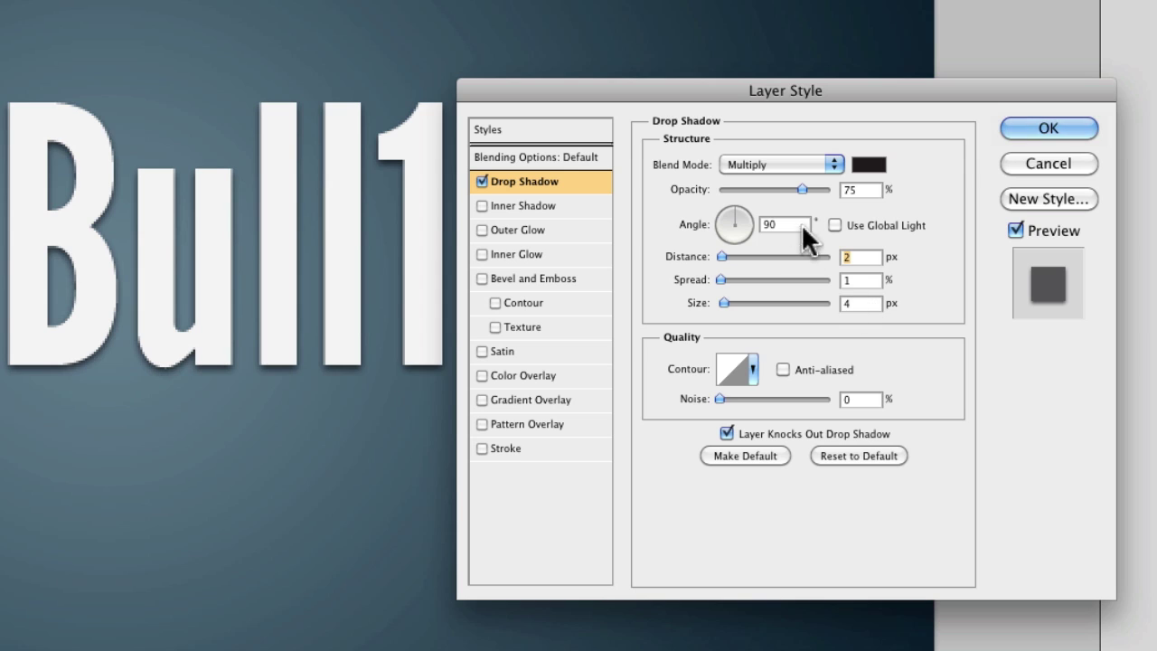
# Set the drop shadow's size to 6 px and its opacity to 58%
pyautogui.click(852, 302)
pyautogui.press('Up')
pyautogui.press('Up')
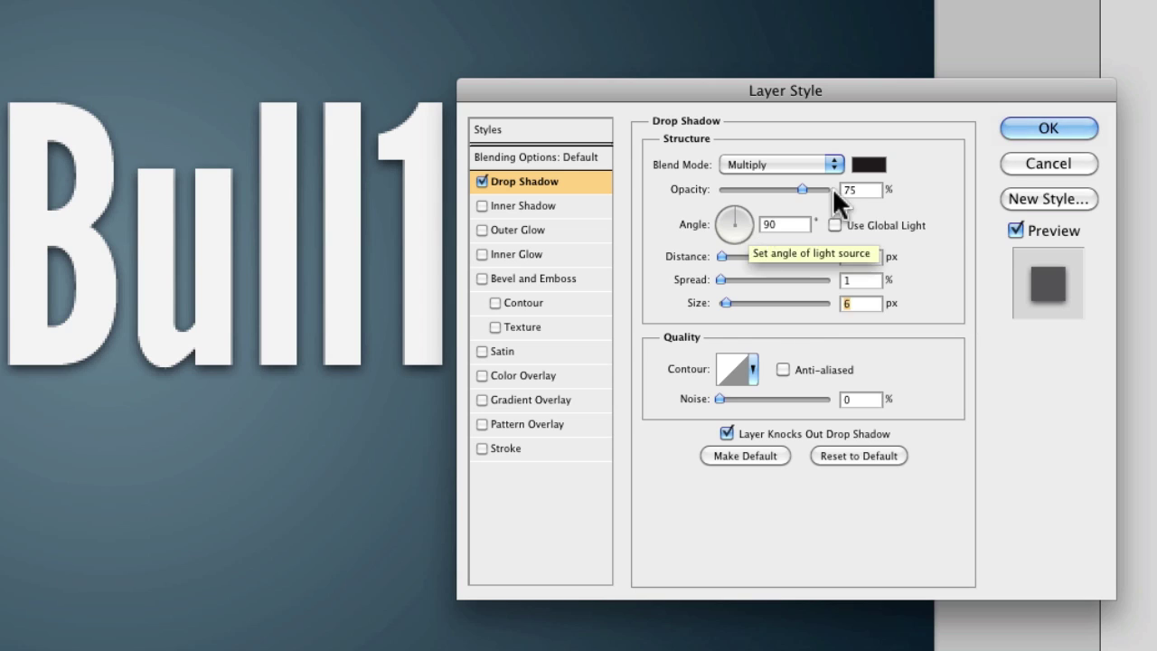
pyautogui.click(783, 189)
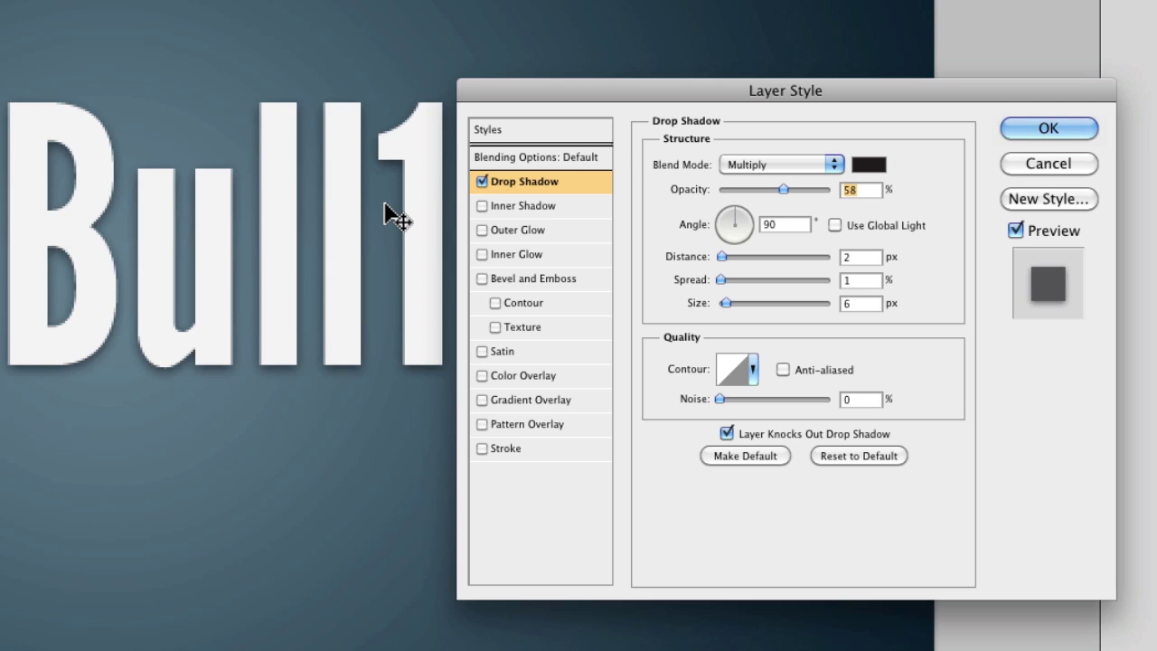
# Move the Layer Style dialog clear of the lettering and set the drop shadow's opacity to 51%
pyautogui.press('super+minus')
pyautogui.press('super+minus')
pyautogui.press('super+minus')
pyautogui.press('super+plus')
pyautogui.press('super+plus')
pyautogui.press('super+plus')
pyautogui.press('super+plus')
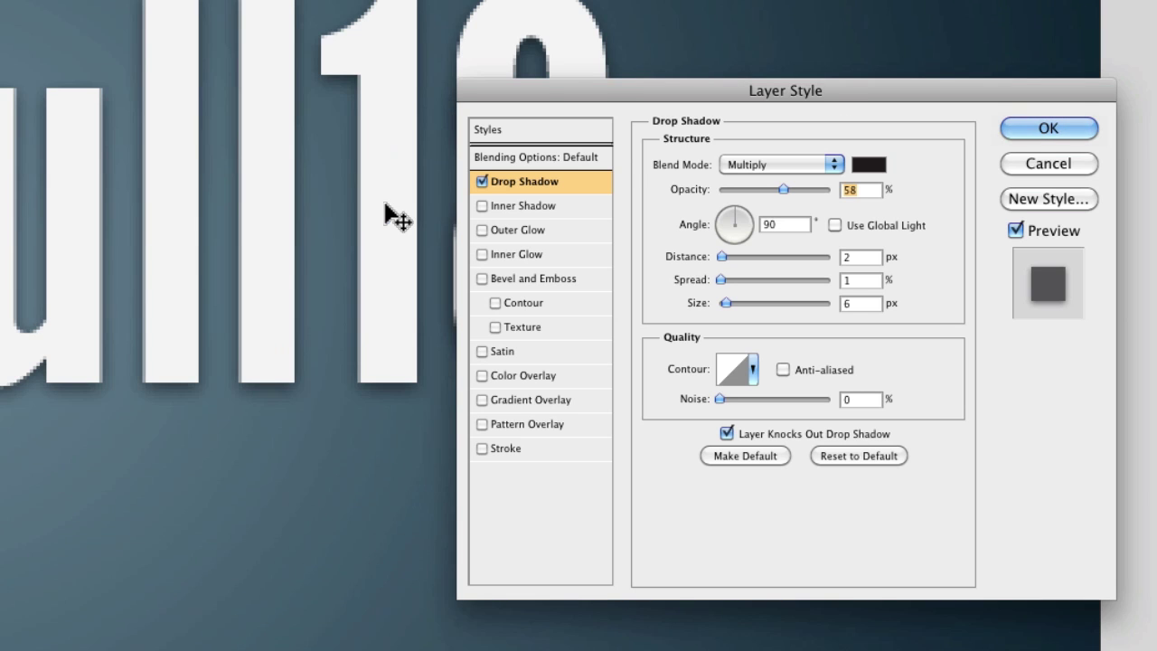
pyautogui.press('super+0')
pyautogui.moveTo(641, 100); pyautogui.dragTo(769, 145)
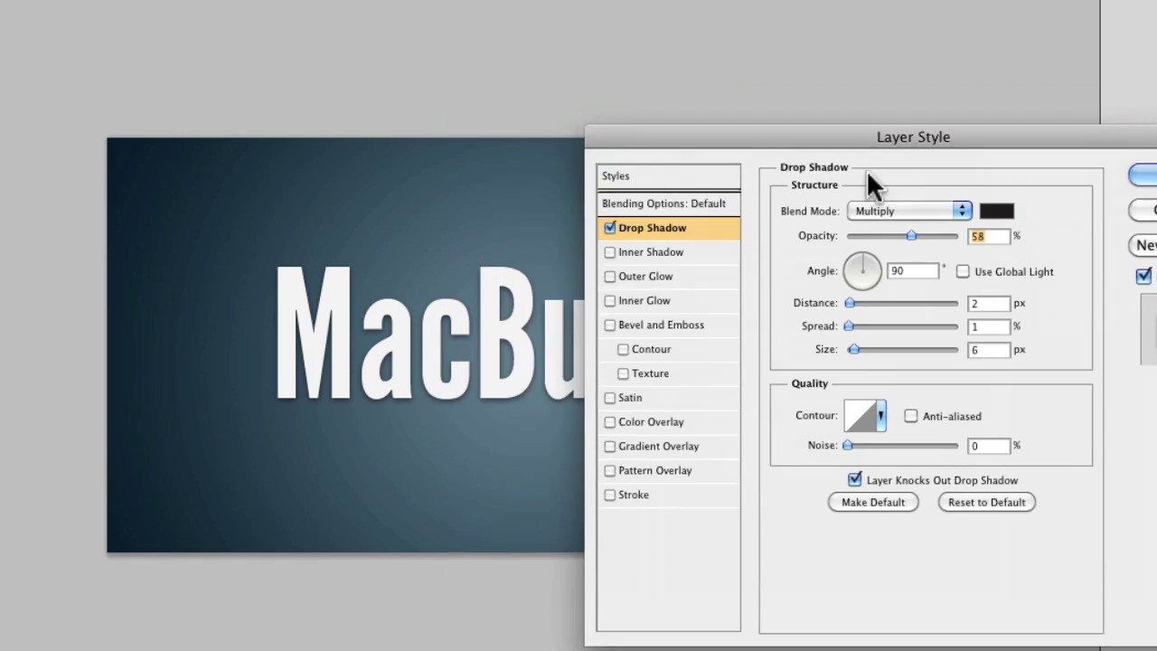
pyautogui.moveTo(868, 175); pyautogui.dragTo(1022, 90)
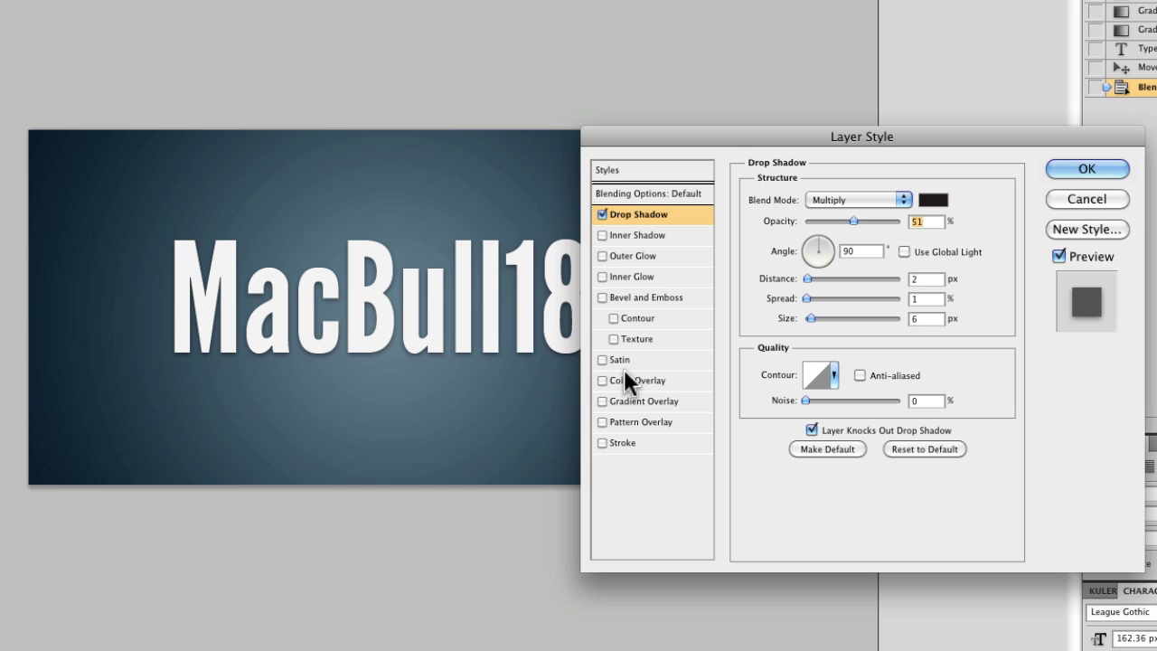
# Turn on a Gradient Overlay for the MacBull18 text, comparing the lettering without it and leaving Color Overlay off
pyautogui.click(626, 400)
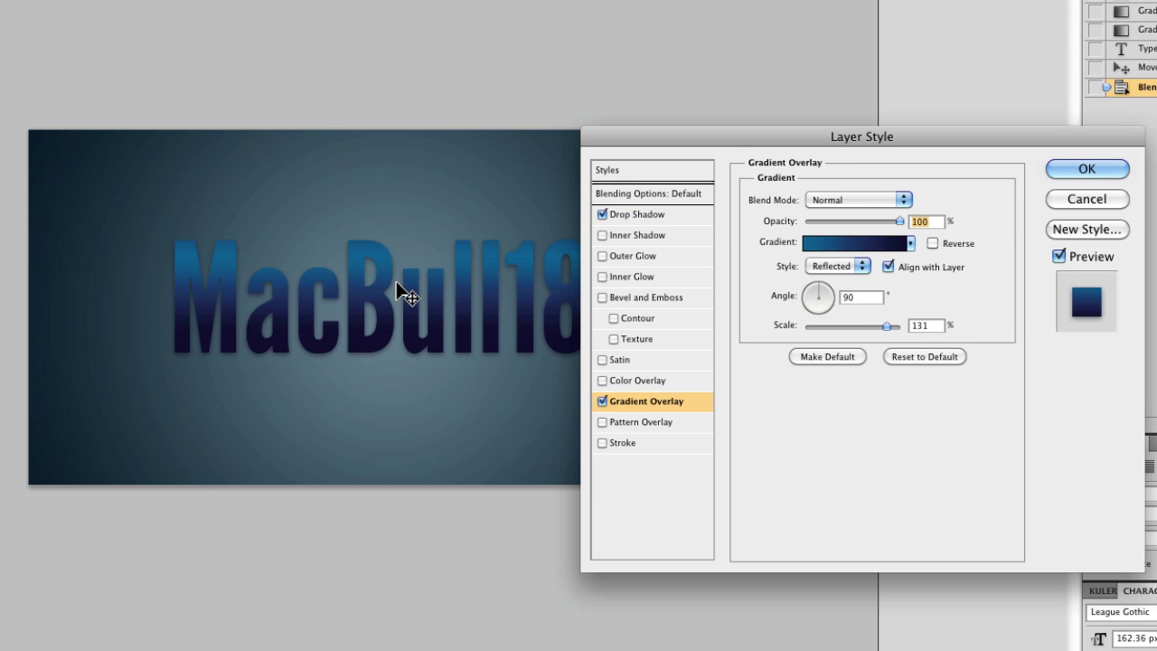
pyautogui.scroll(3, 400, 292)
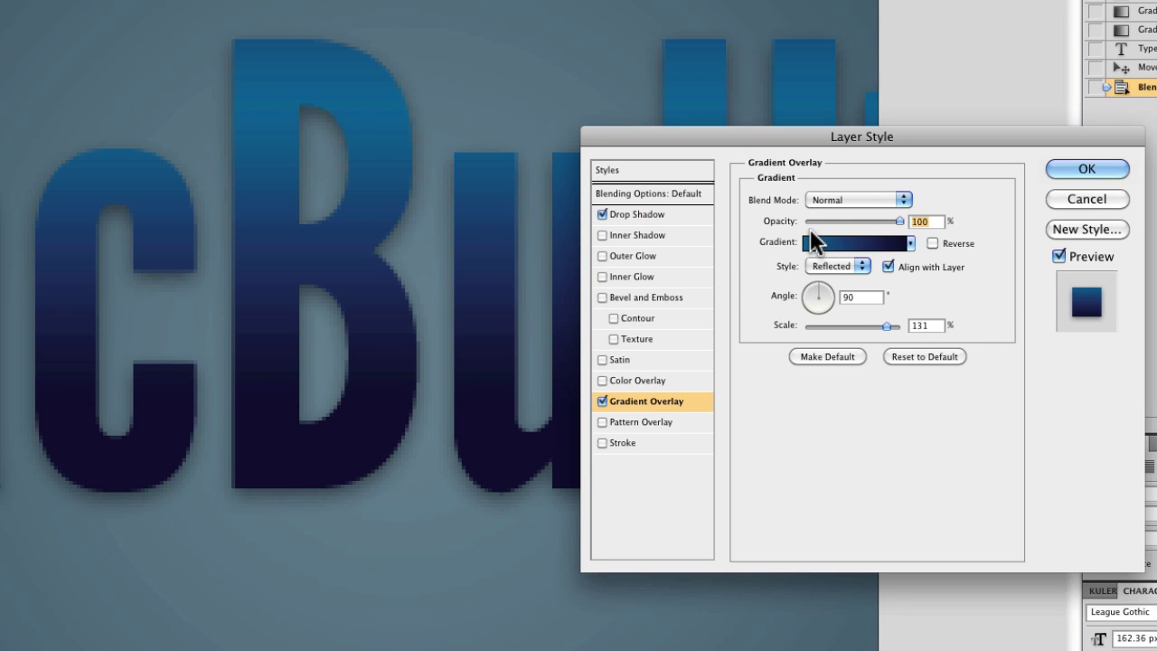
pyautogui.click(603, 401)
pyautogui.click(601, 381)
pyautogui.click(601, 381)
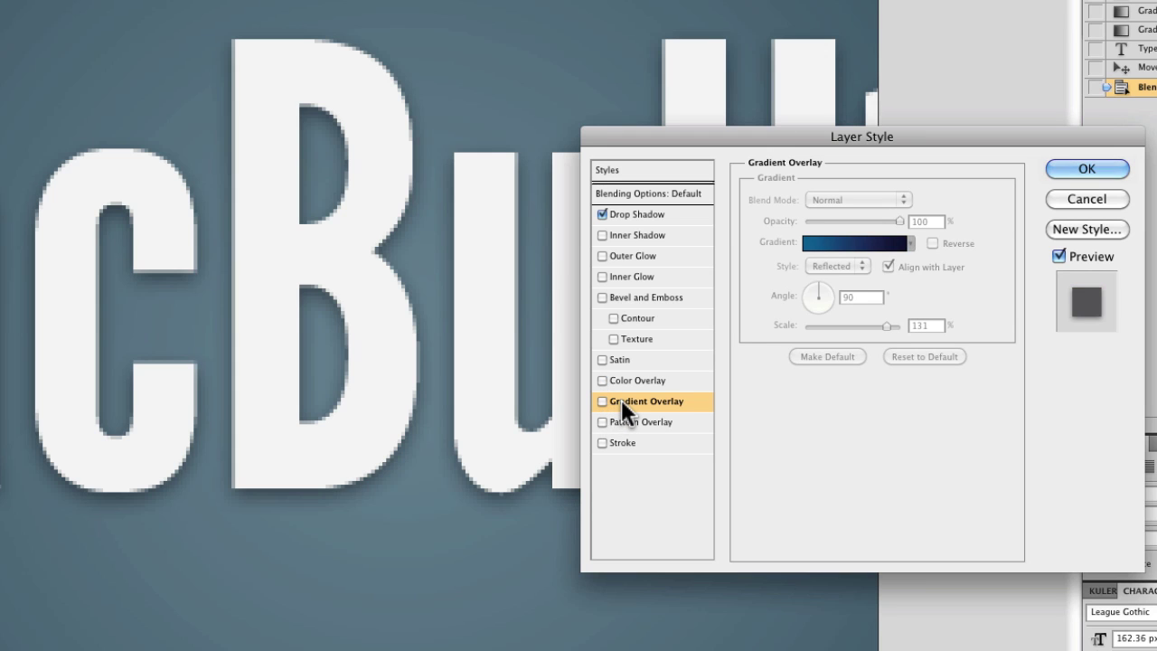
pyautogui.click(621, 399)
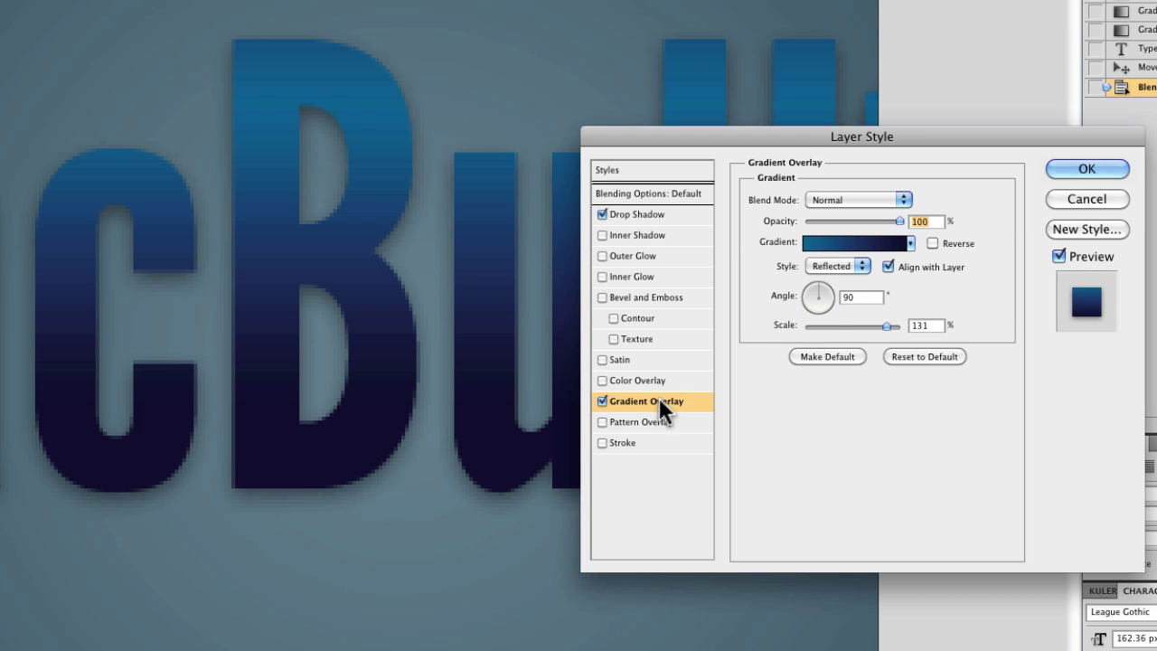
# Load the Foreground to Background preset into the overlay's gradient and delete the extra black stop at 2%
pyautogui.click(838, 244)
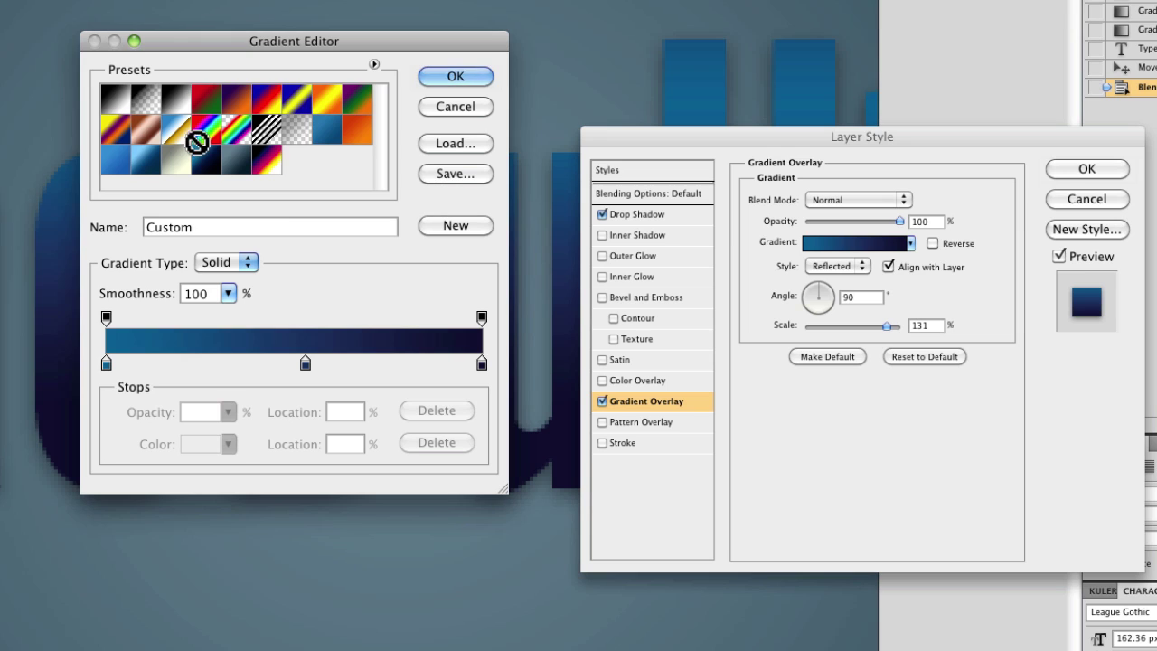
pyautogui.click(110, 108)
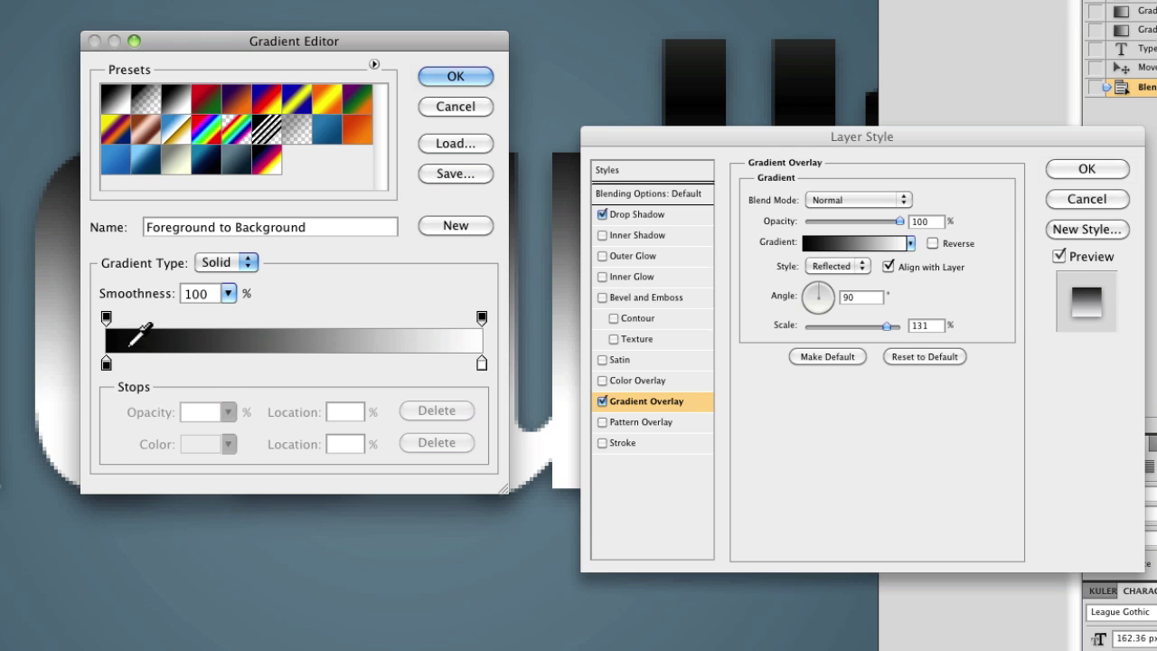
pyautogui.moveTo(105, 365); pyautogui.dragTo(110, 367)
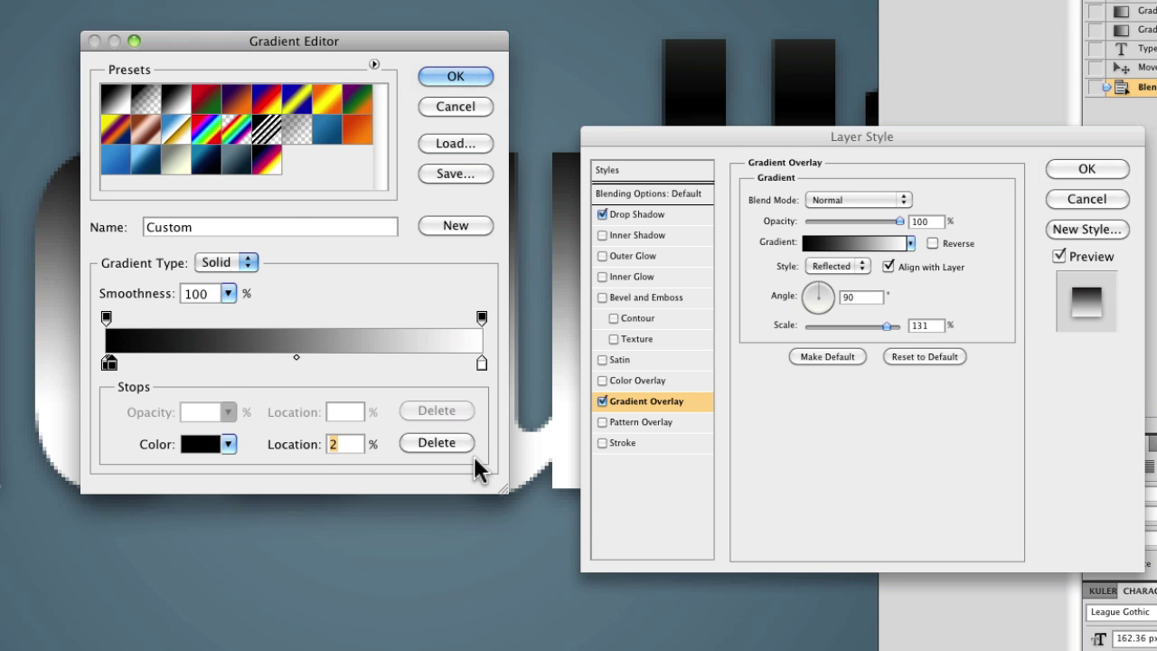
pyautogui.click(437, 442)
pyautogui.click(106, 364)
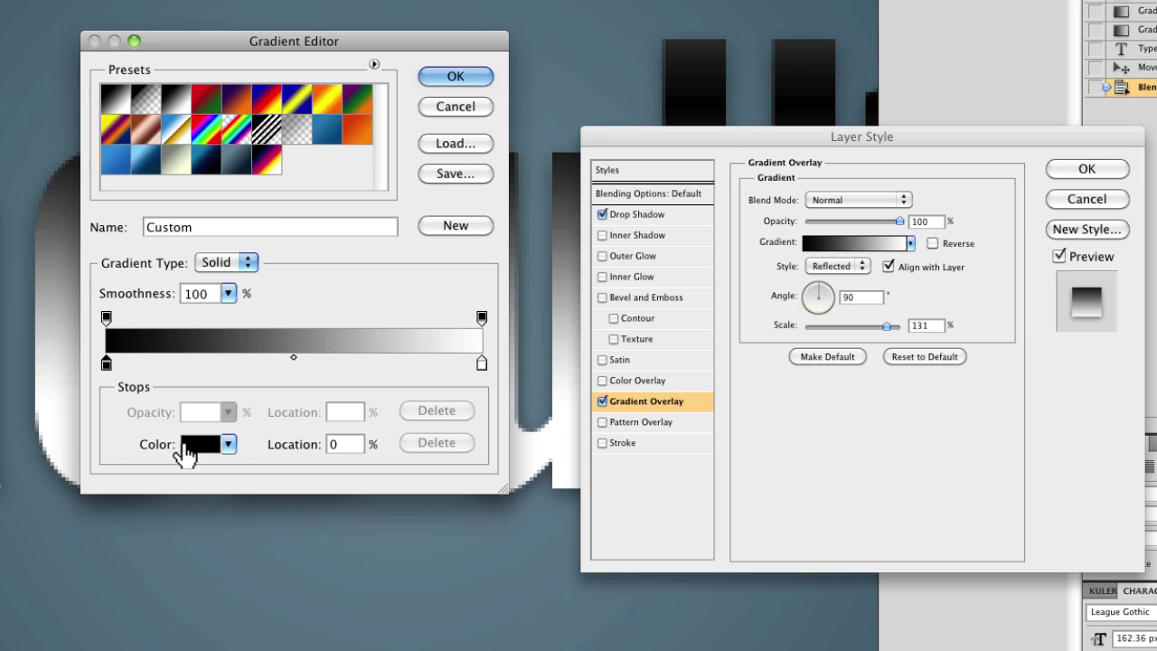
# Change the gradient's black start stop to light gray cccccc and accept the gray-to-white gradient
pyautogui.click(203, 444)
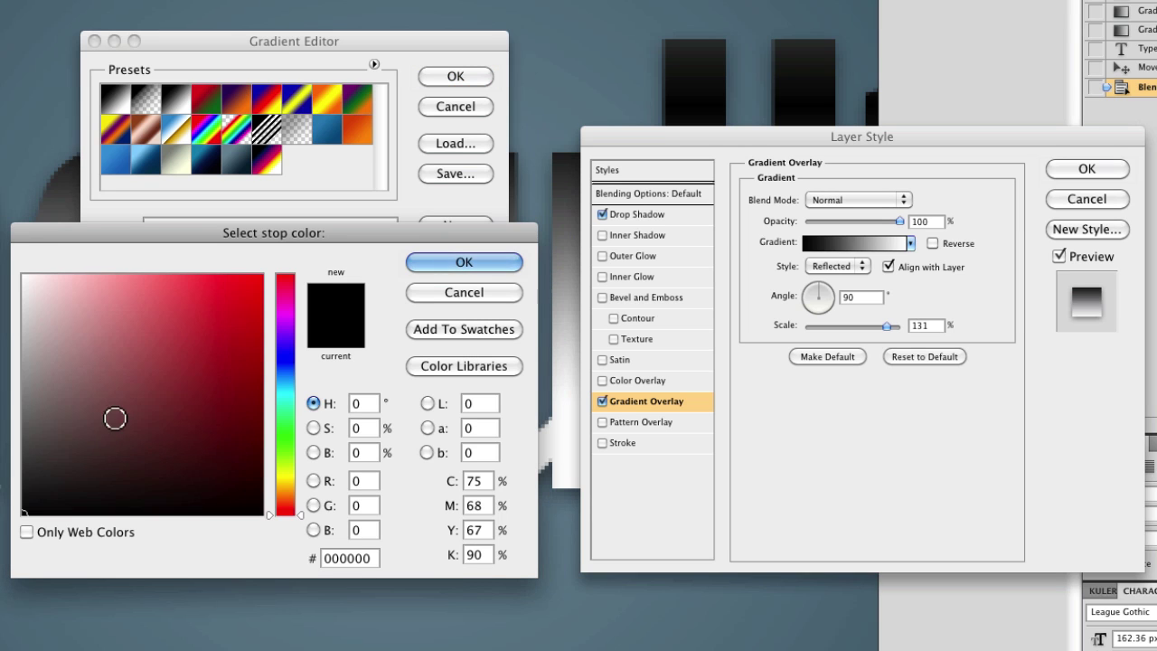
pyautogui.moveTo(143, 377); pyautogui.dragTo(16, 321)
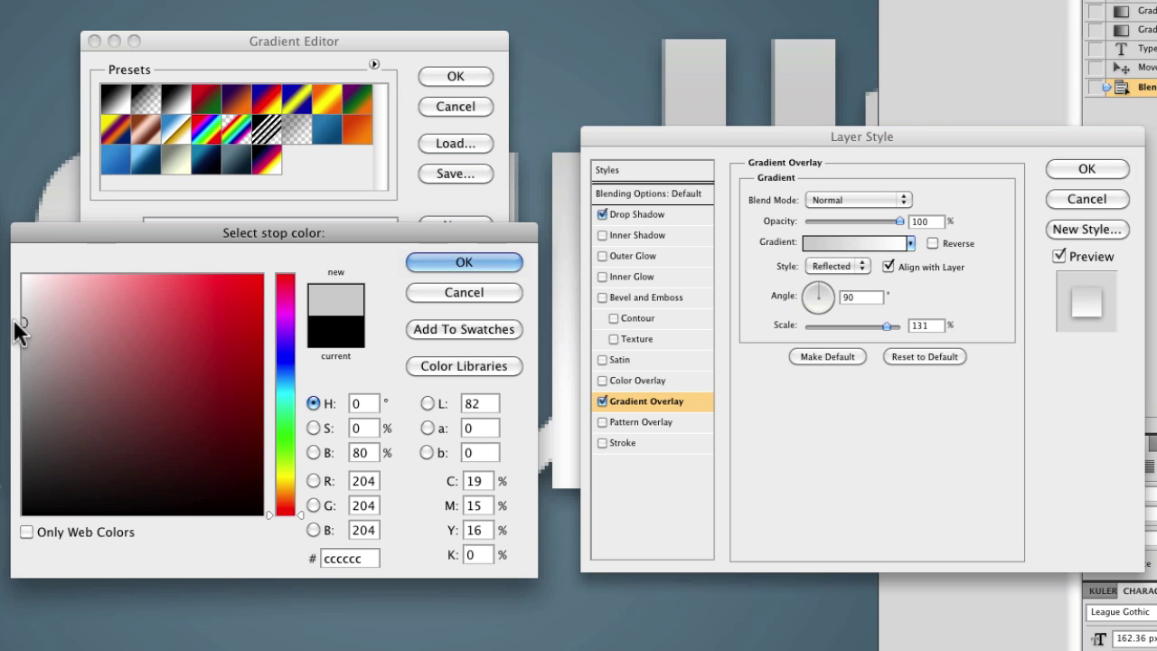
pyautogui.press('Return')
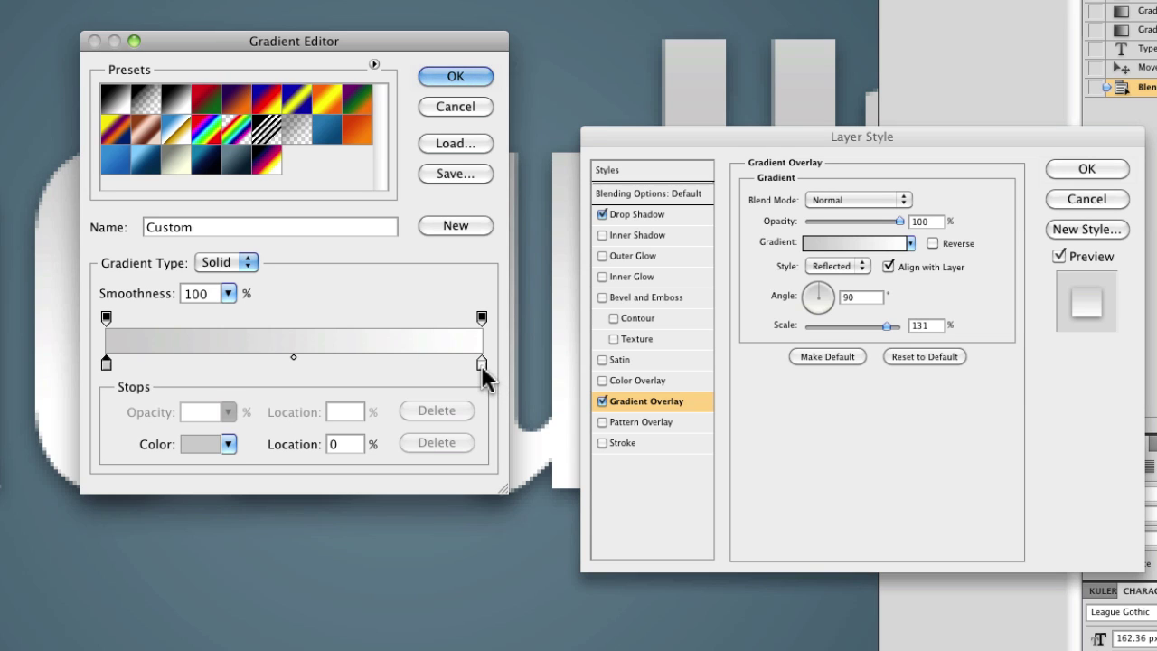
pyautogui.click(435, 77)
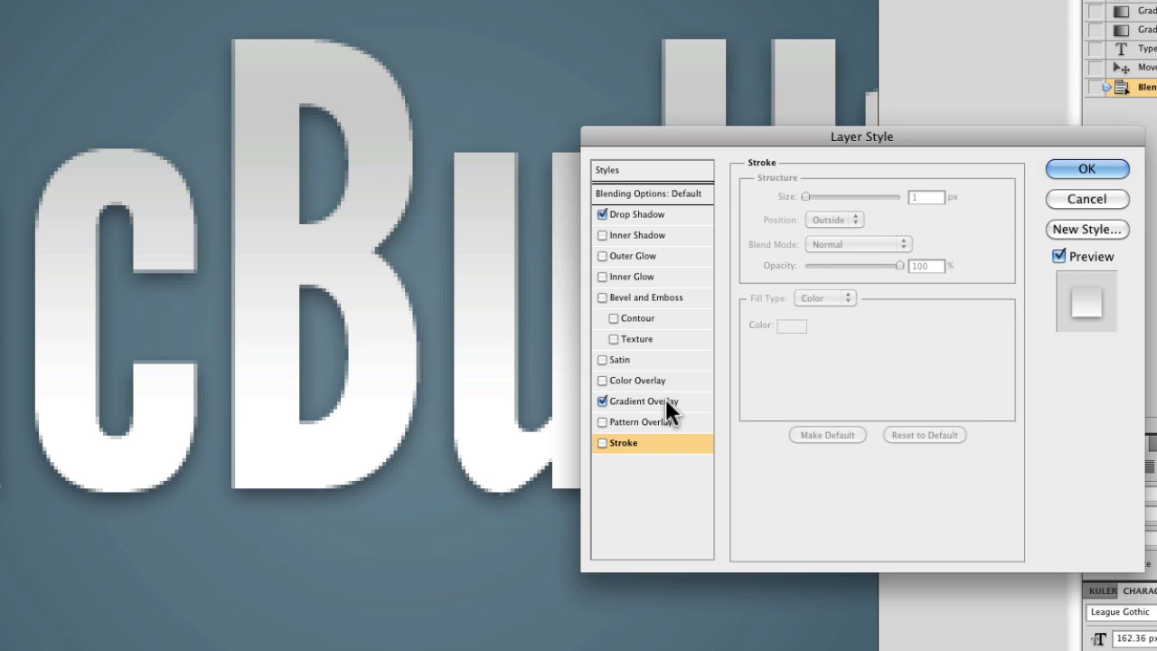
# Set the Gradient Overlay style to Linear, trying the reversed direction but leaving Reverse off
pyautogui.click(666, 399)
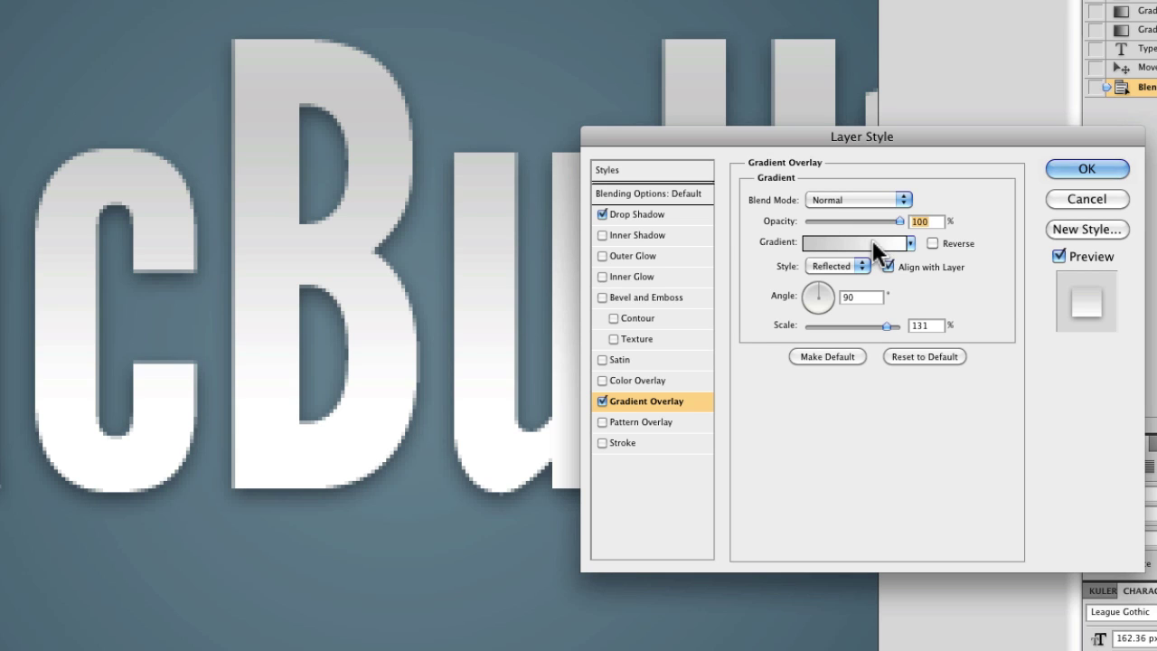
pyautogui.click(854, 264)
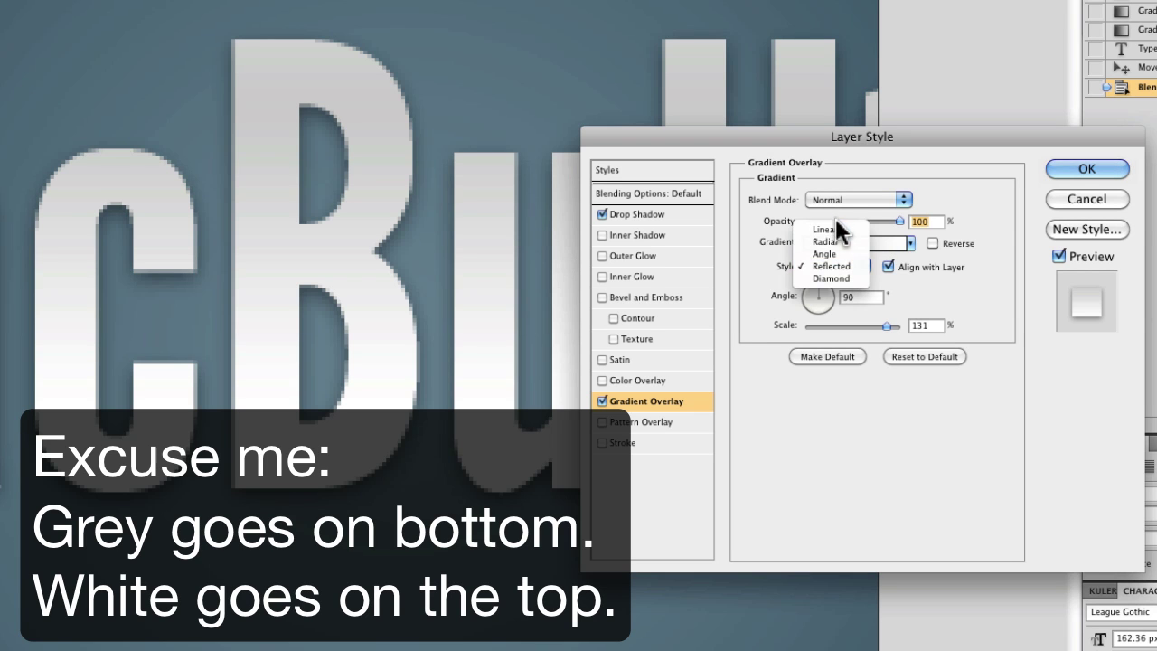
pyautogui.click(835, 223)
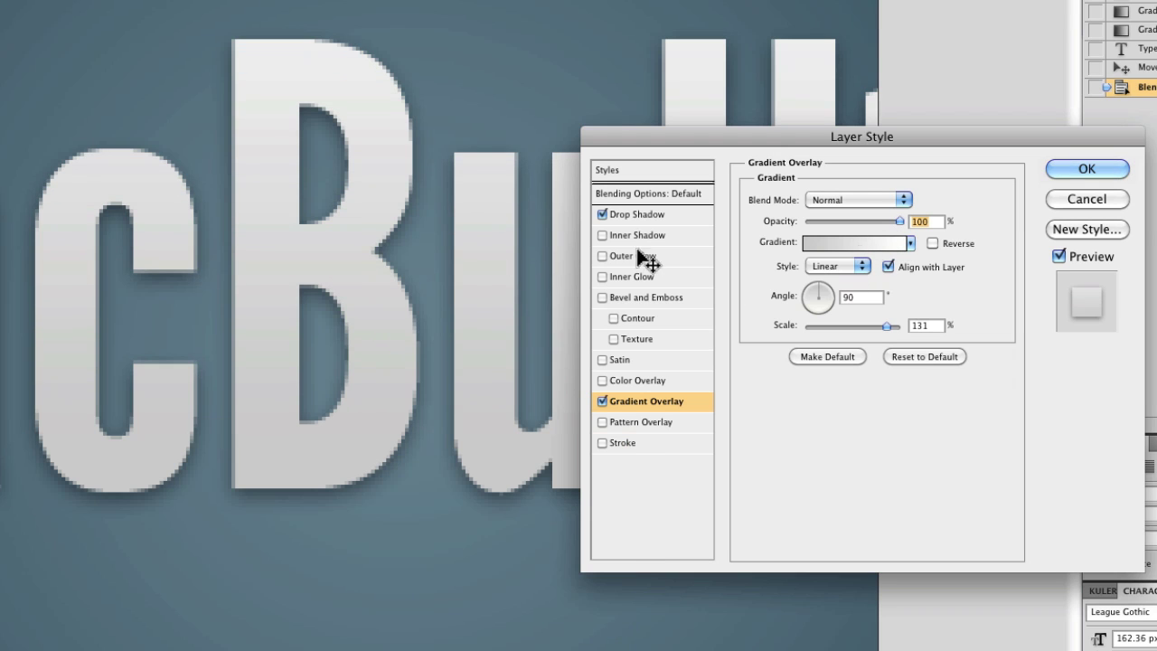
pyautogui.click(944, 243)
pyautogui.click(943, 243)
pyautogui.click(943, 242)
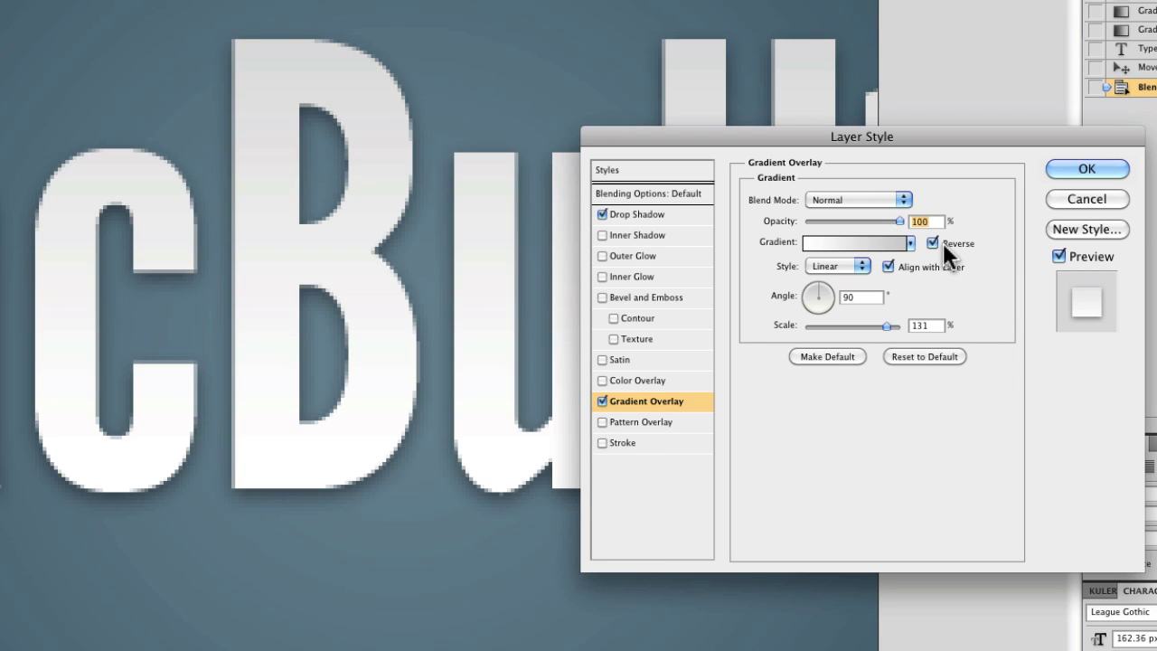
pyautogui.click(943, 243)
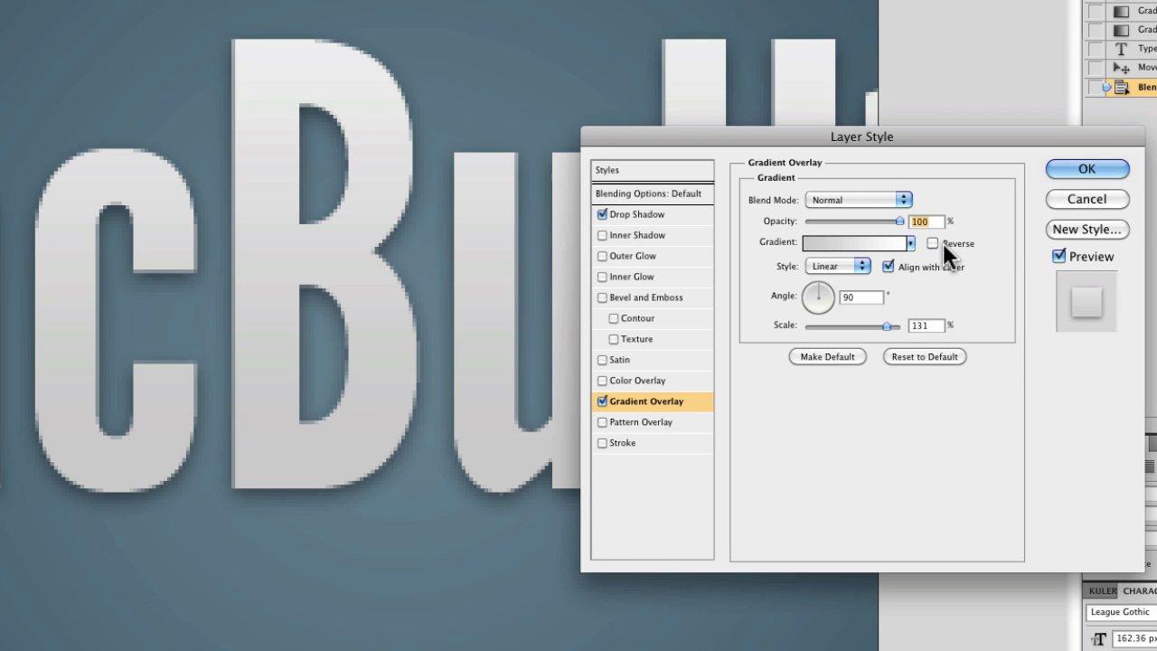
# Set the Gradient Overlay's scale to 77% and accept the layer style
pyautogui.click(864, 326)
pyautogui.moveTo(862, 324); pyautogui.dragTo(858, 326)
pyautogui.moveTo(424, 316); pyautogui.dragTo(431, 336)
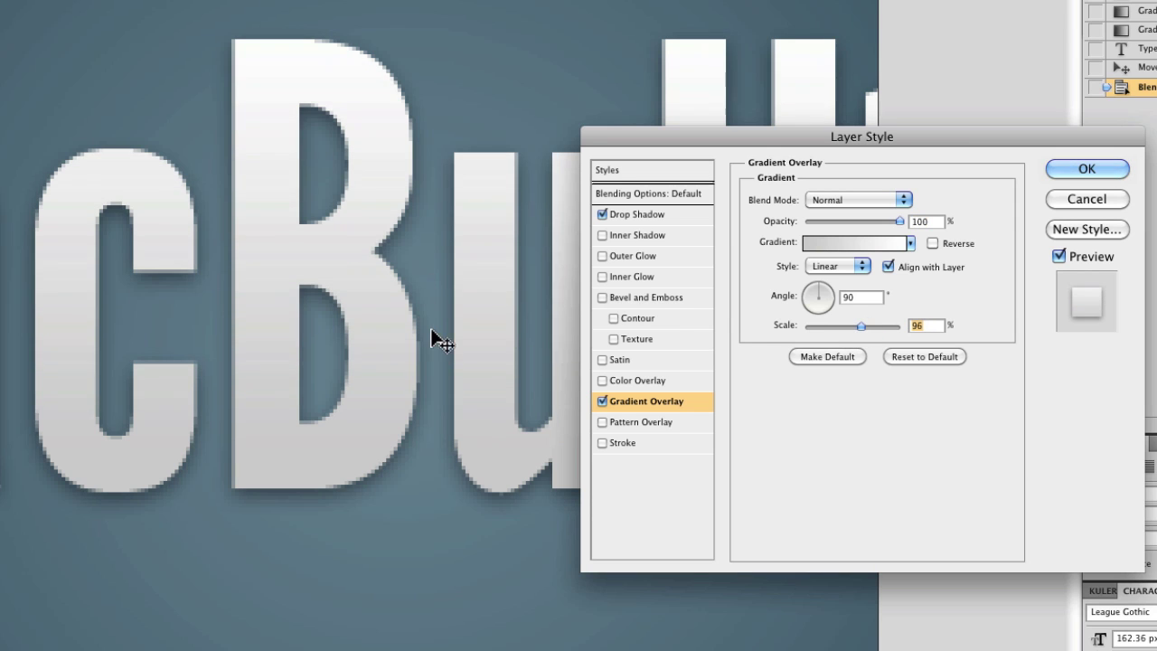
pyautogui.click(847, 325)
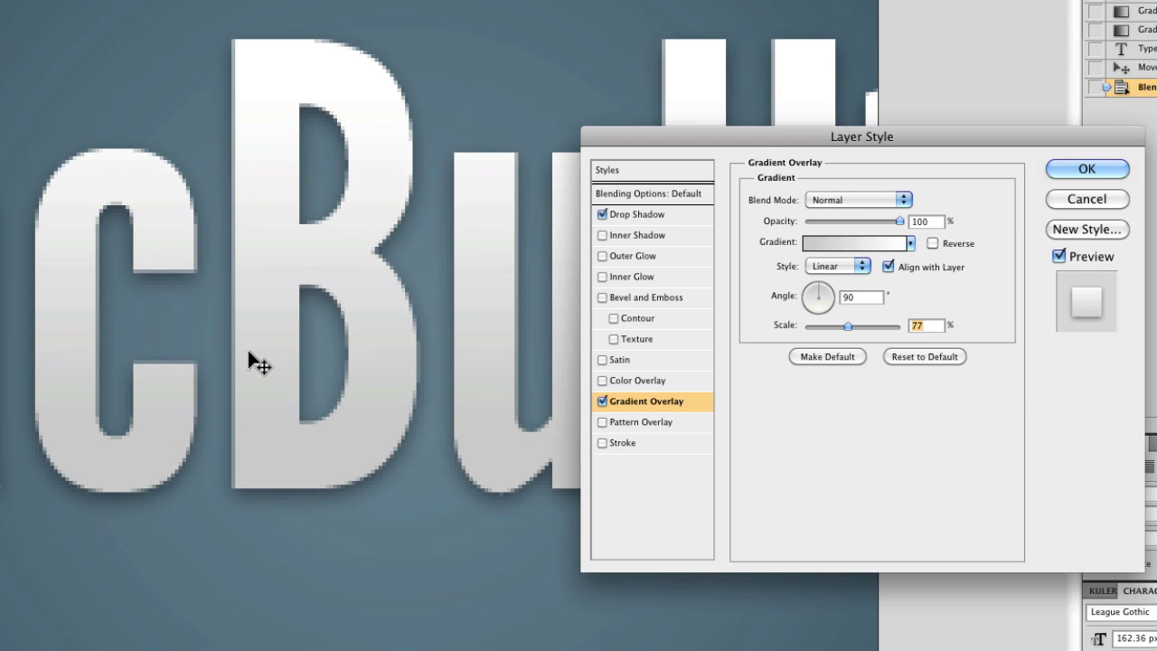
pyautogui.moveTo(259, 362); pyautogui.dragTo(298, 377)
pyautogui.press('Return')
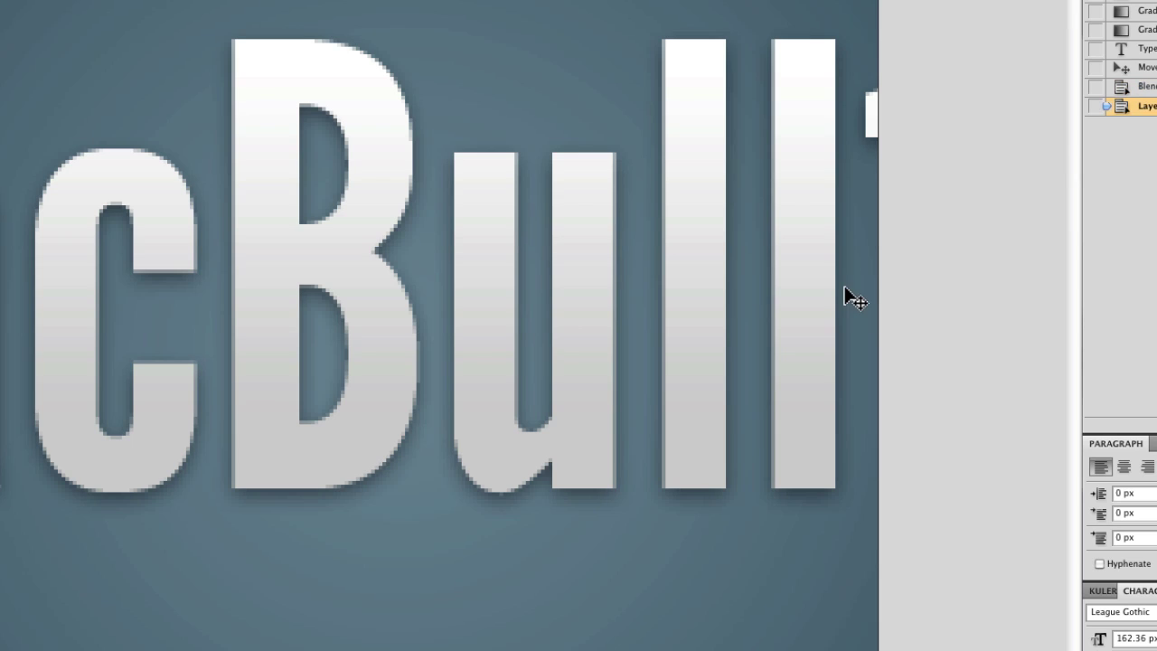
# Turn on an Inner Shadow for the MacBull18 text and set its shadow color to white ffffff
pyautogui.press('super+minus')
pyautogui.press('super+minus')
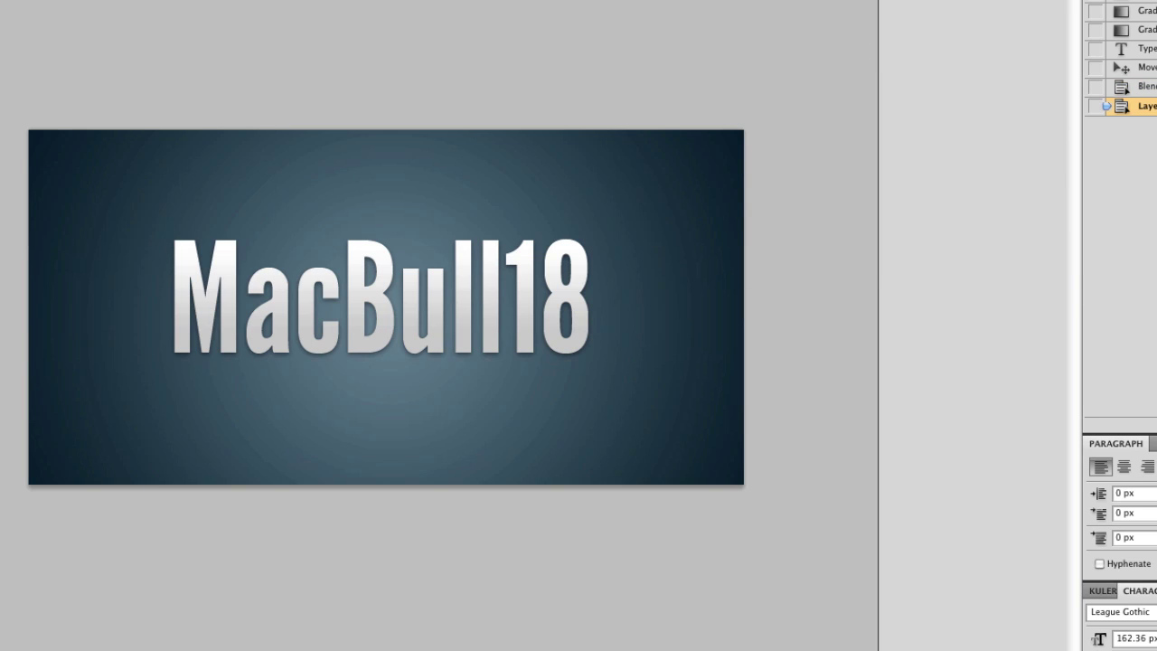
pyautogui.doubleClick(1121, 106)
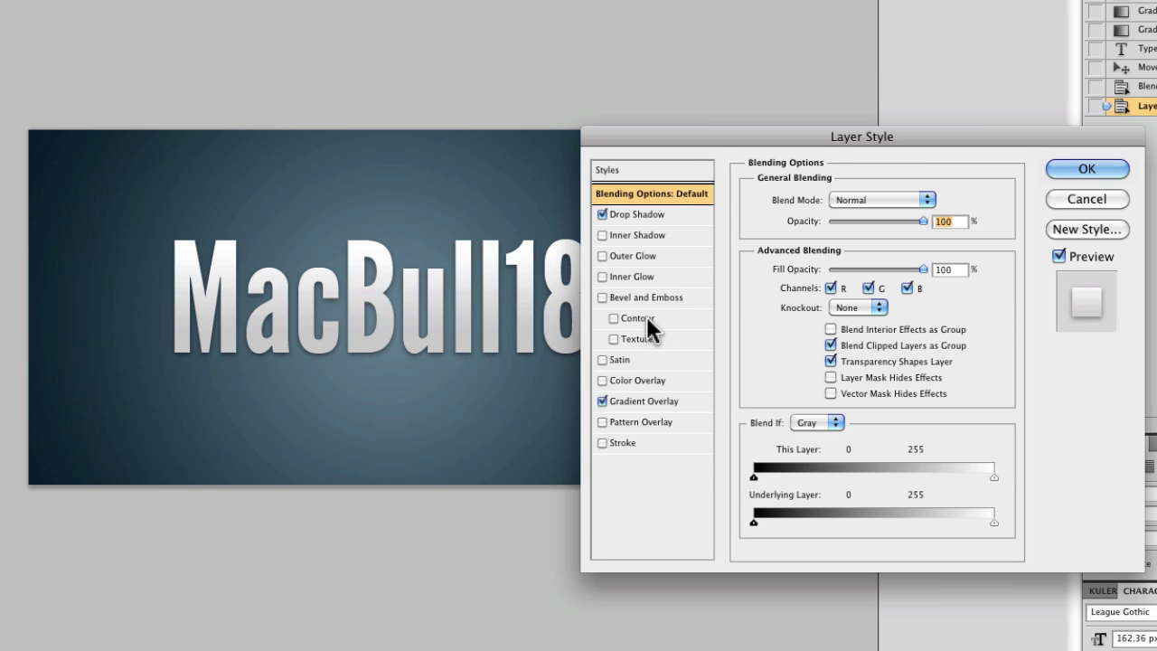
pyautogui.click(639, 236)
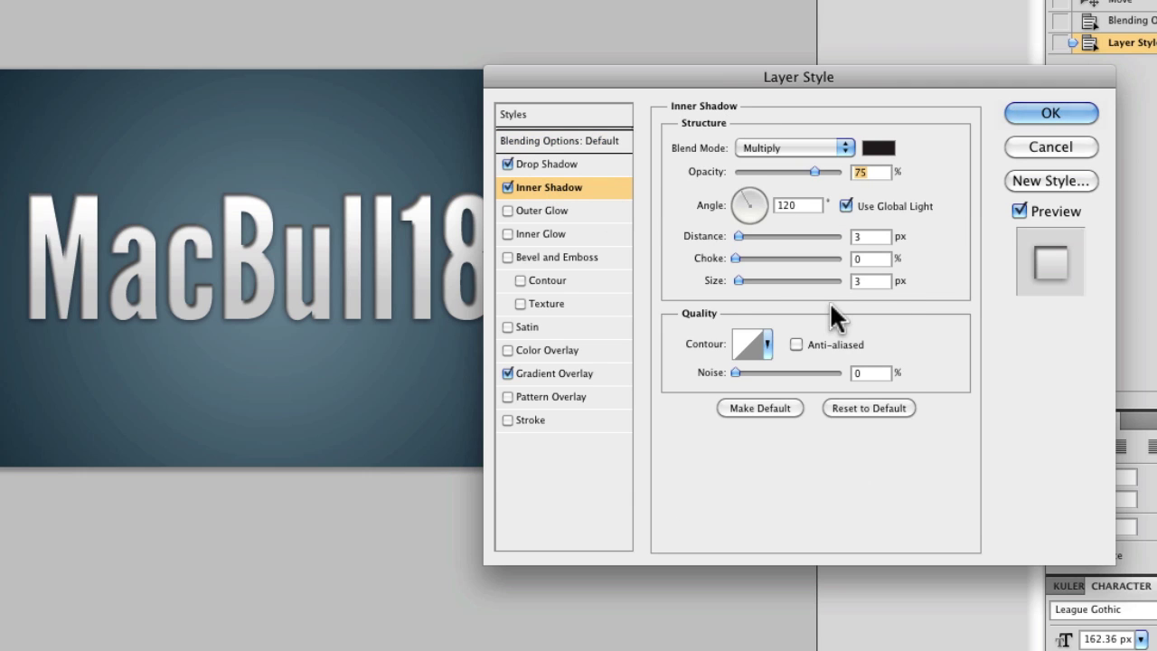
pyautogui.click(870, 147)
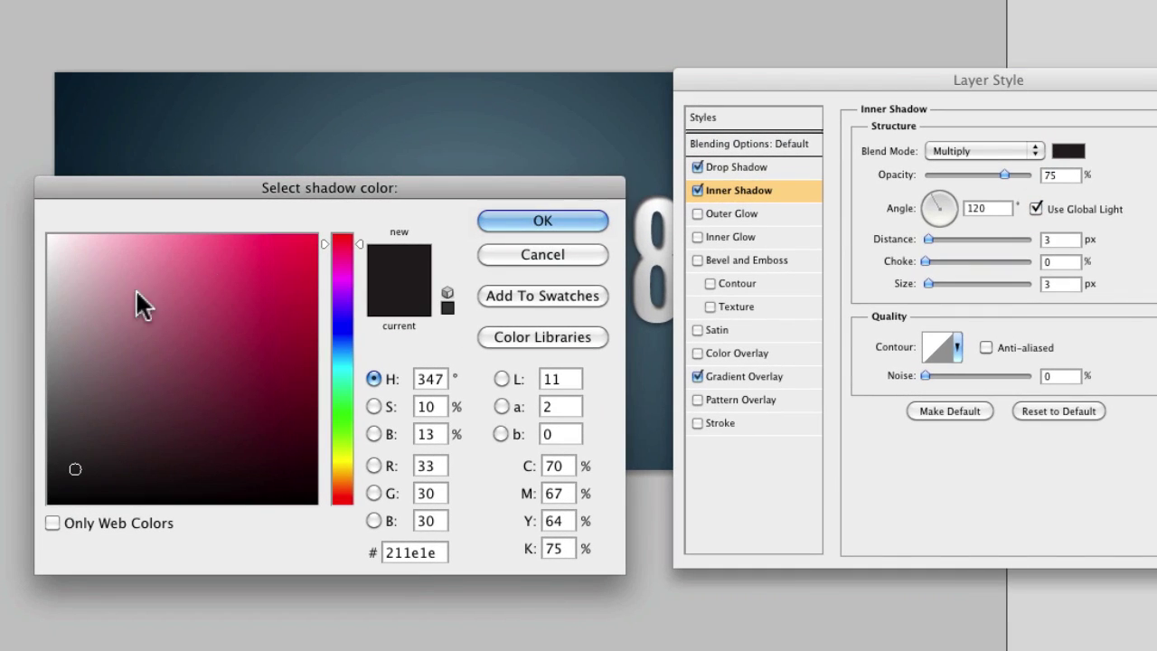
pyautogui.moveTo(134, 314); pyautogui.dragTo(47, 234)
pyautogui.click(542, 220)
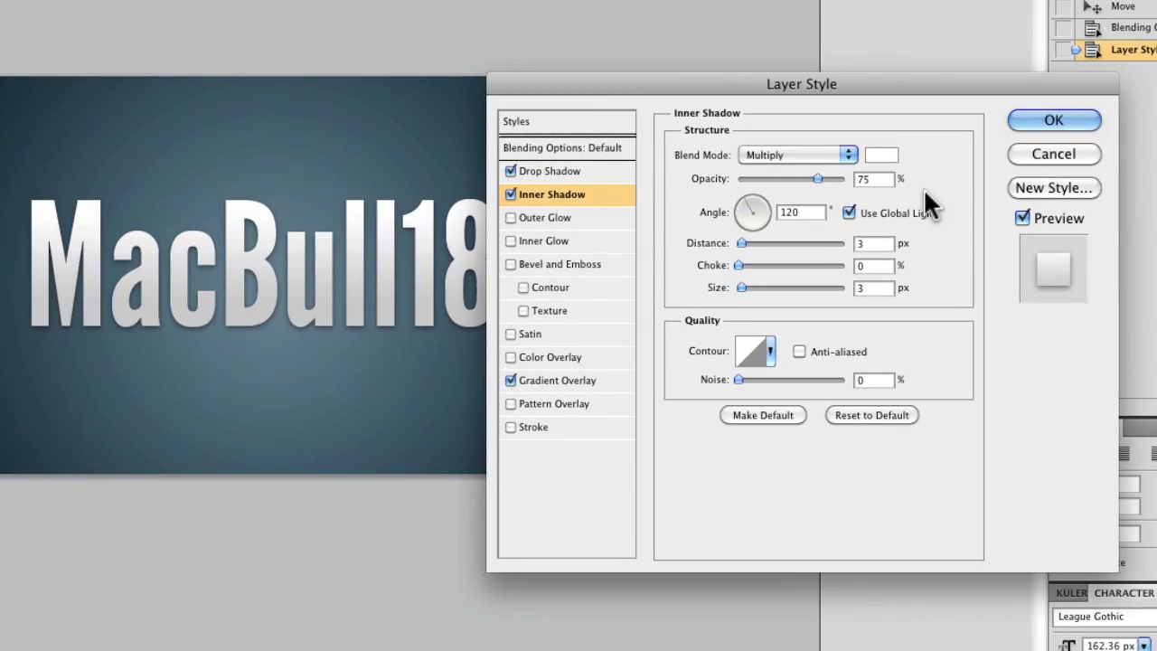
pyautogui.click(886, 160)
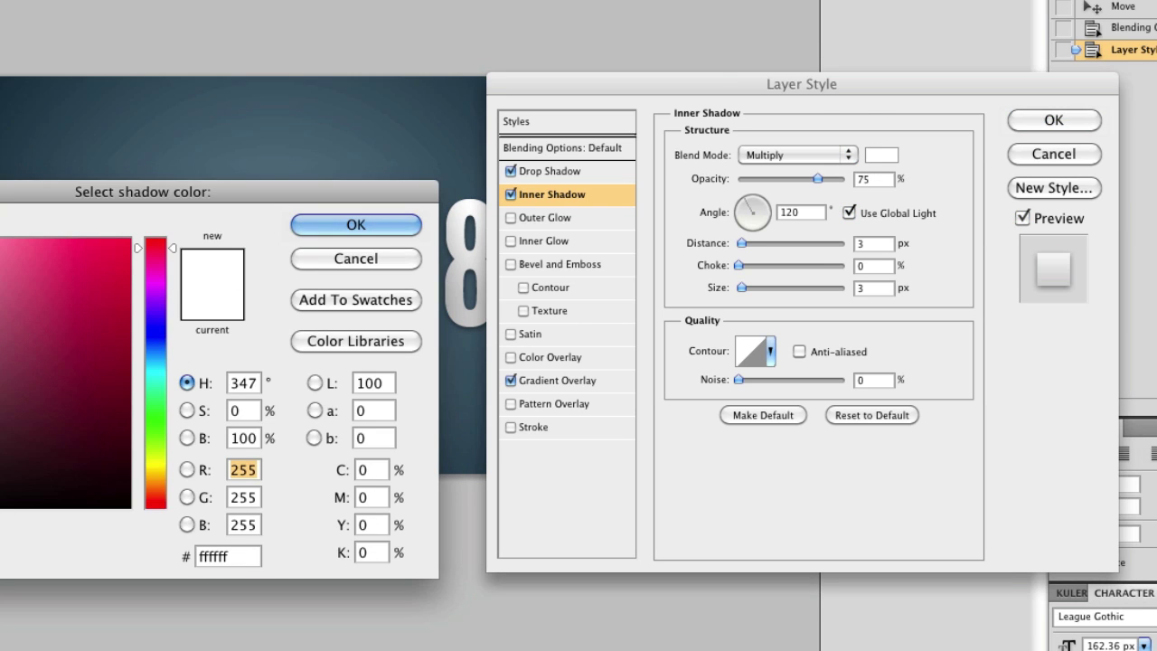
pyautogui.click(382, 224)
# Set the inner shadow's blend mode to Normal, turn off Use Global Light and set its angle to 90°
pyautogui.click(808, 152)
pyautogui.click(823, 100)
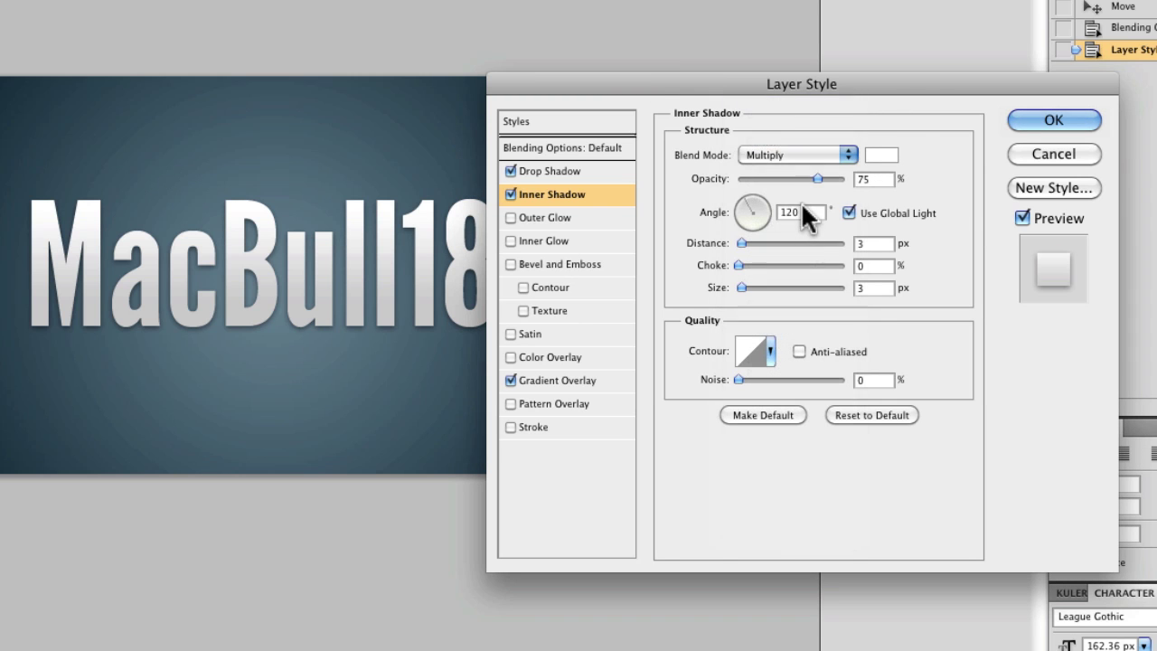
pyautogui.click(849, 213)
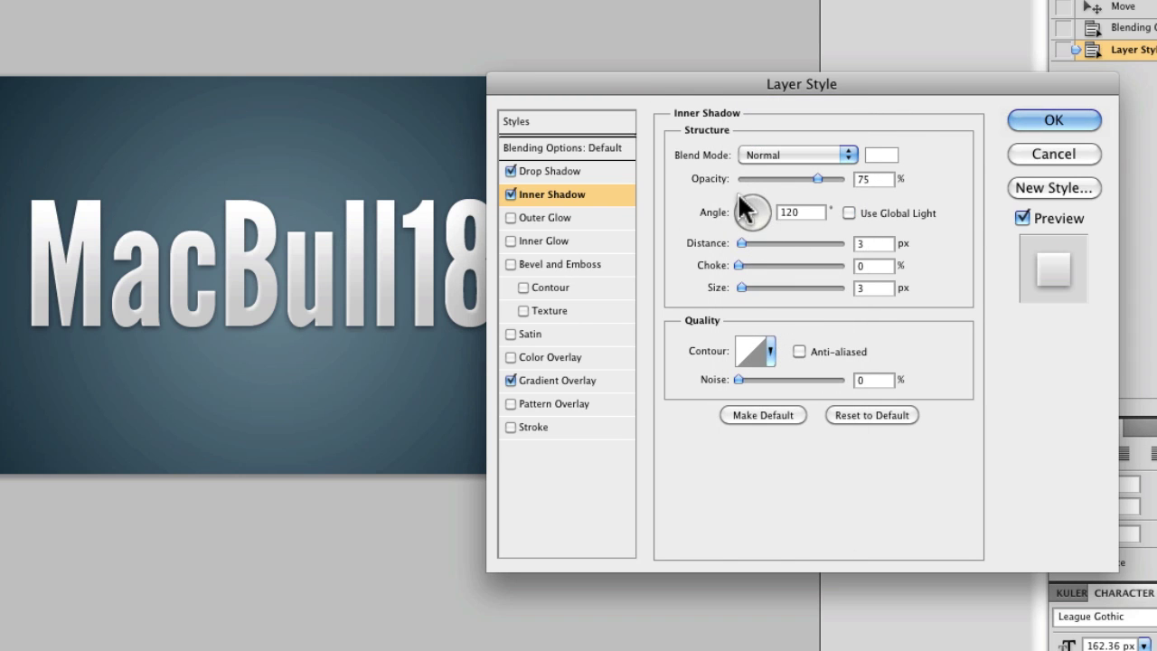
pyautogui.click(755, 206)
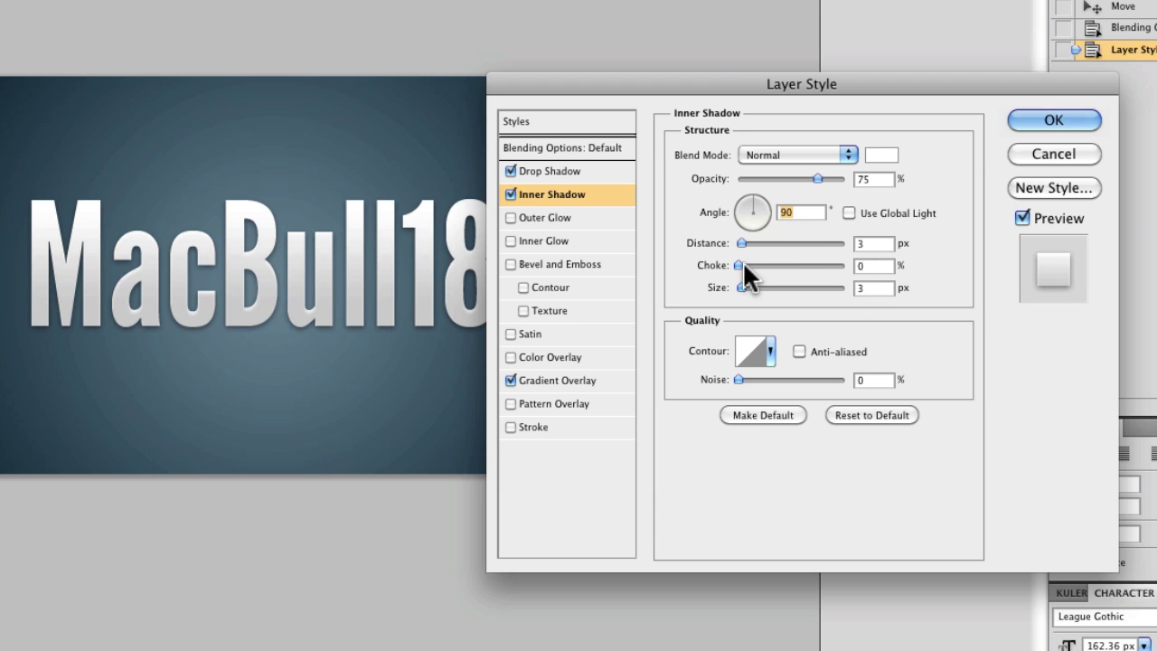
# Set the inner shadow's choke to 100%, size to 0 px and distance to 1 px, and accept the style
pyautogui.moveTo(742, 265); pyautogui.dragTo(976, 288)
pyautogui.moveTo(745, 288); pyautogui.dragTo(669, 288)
pyautogui.doubleClick(871, 243)
pyautogui.write('1')
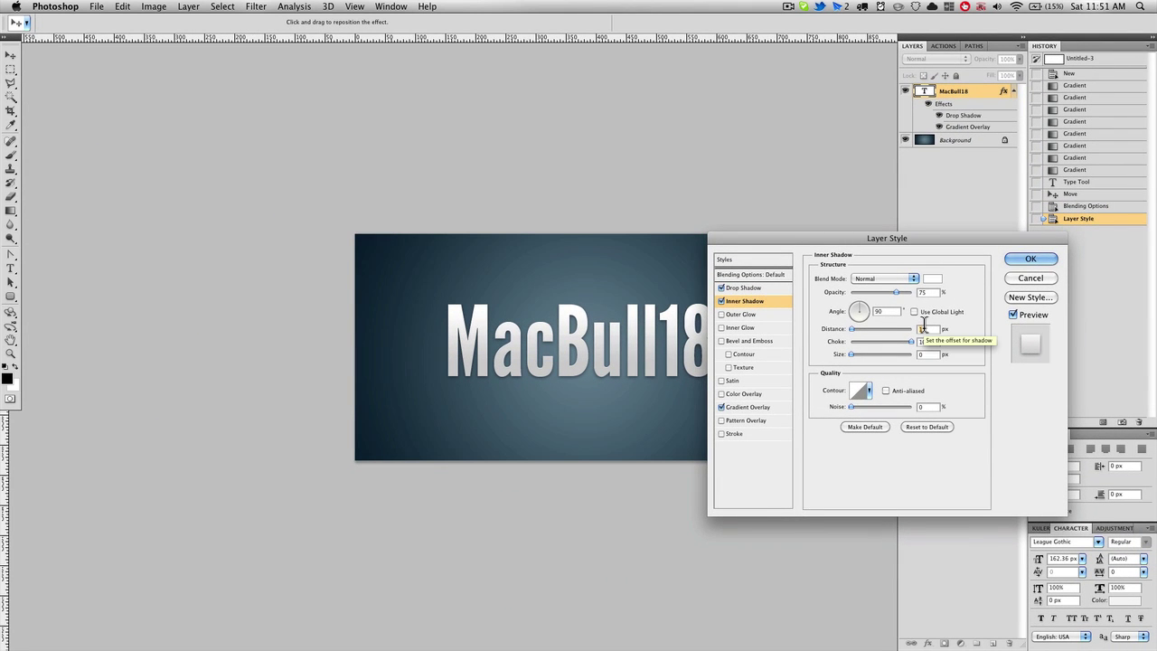
pyautogui.press('Return')
# Compare the inner curve of the letter u at pixel level with the Inner Shadow off and on, leaving it on
pyautogui.hscroll(2, 508, 312)
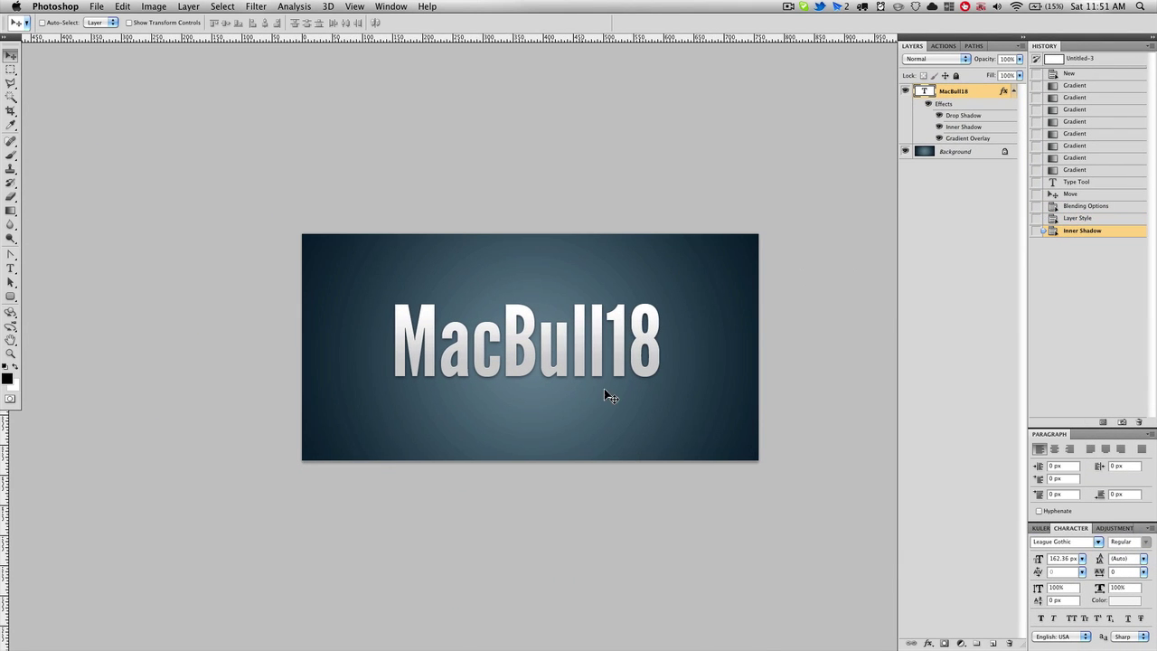
pyautogui.scroll(10, 551, 370)
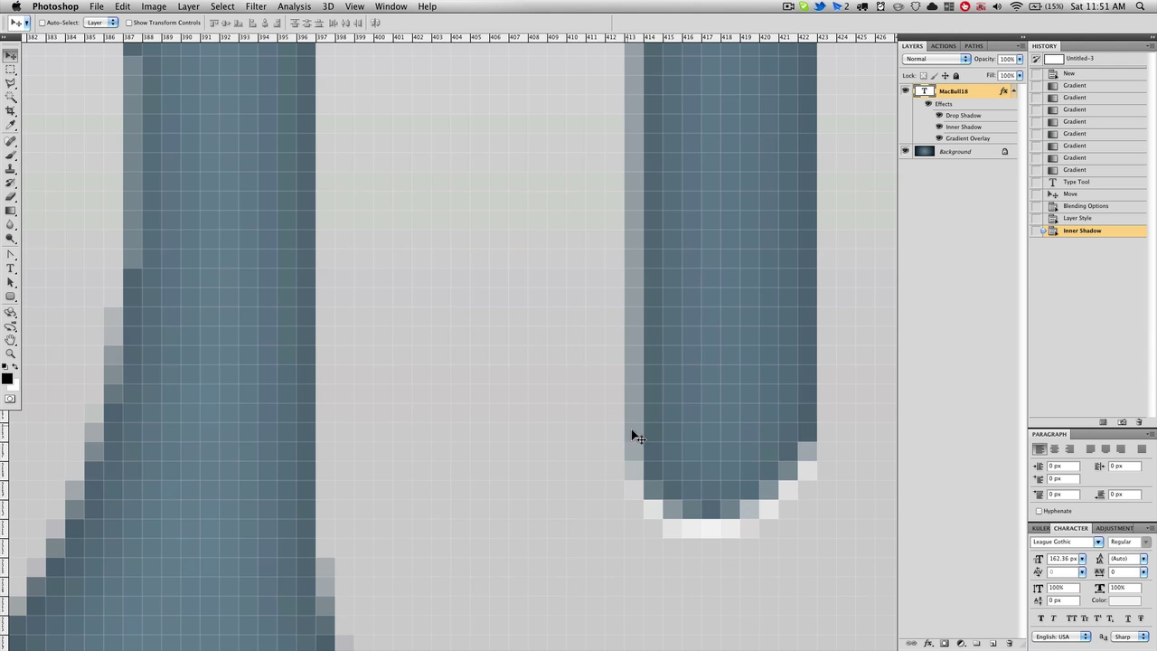
pyautogui.moveTo(606, 432)
pyautogui.mouseDown()
pyautogui.moveTo(506, 349)
pyautogui.moveTo(413, 299)
pyautogui.mouseUp()
pyautogui.click(940, 128)
pyautogui.click(940, 127)
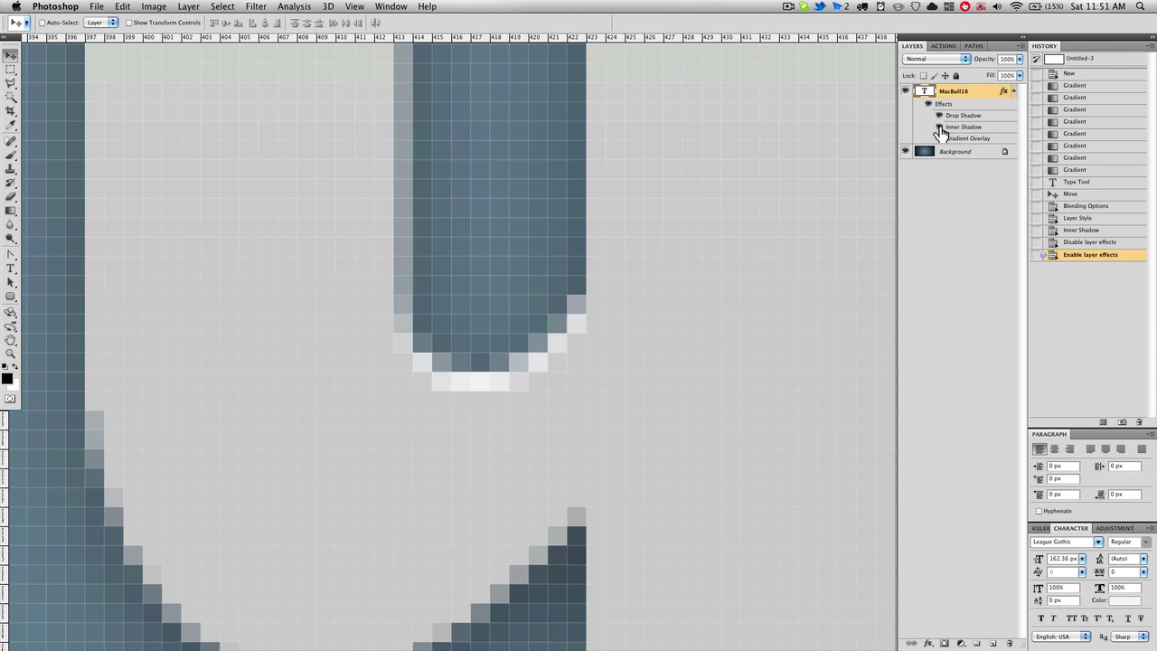
pyautogui.click(940, 128)
pyautogui.click(940, 127)
pyautogui.click(940, 128)
pyautogui.click(940, 127)
pyautogui.click(940, 127)
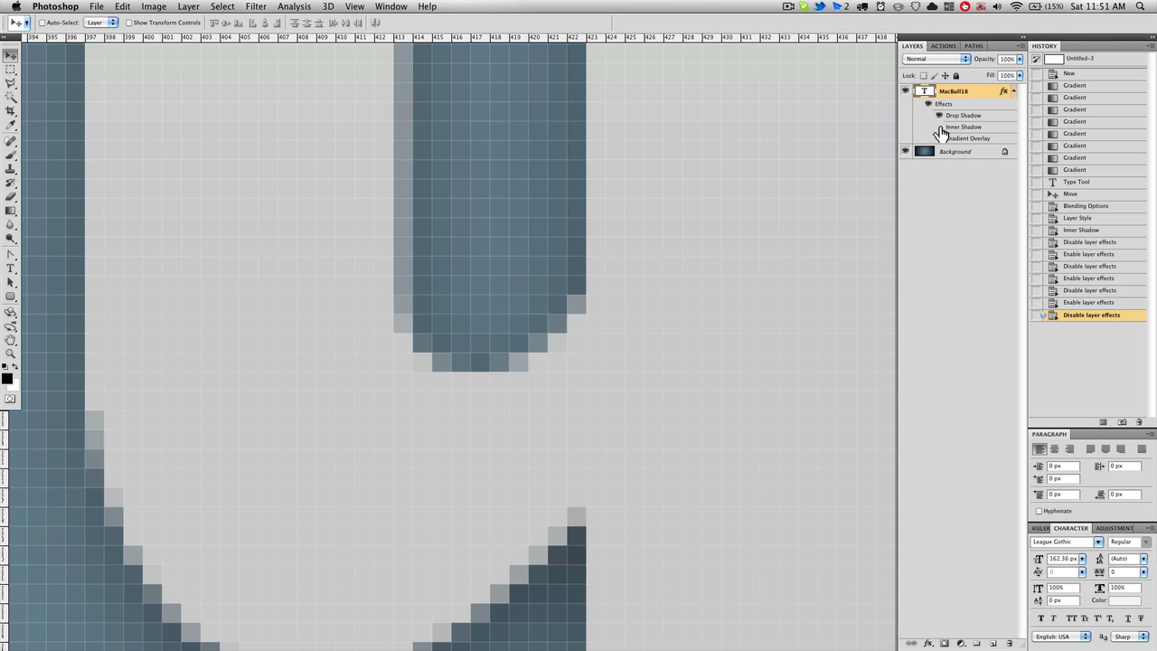
pyautogui.click(939, 128)
pyautogui.press('super+alt+0')
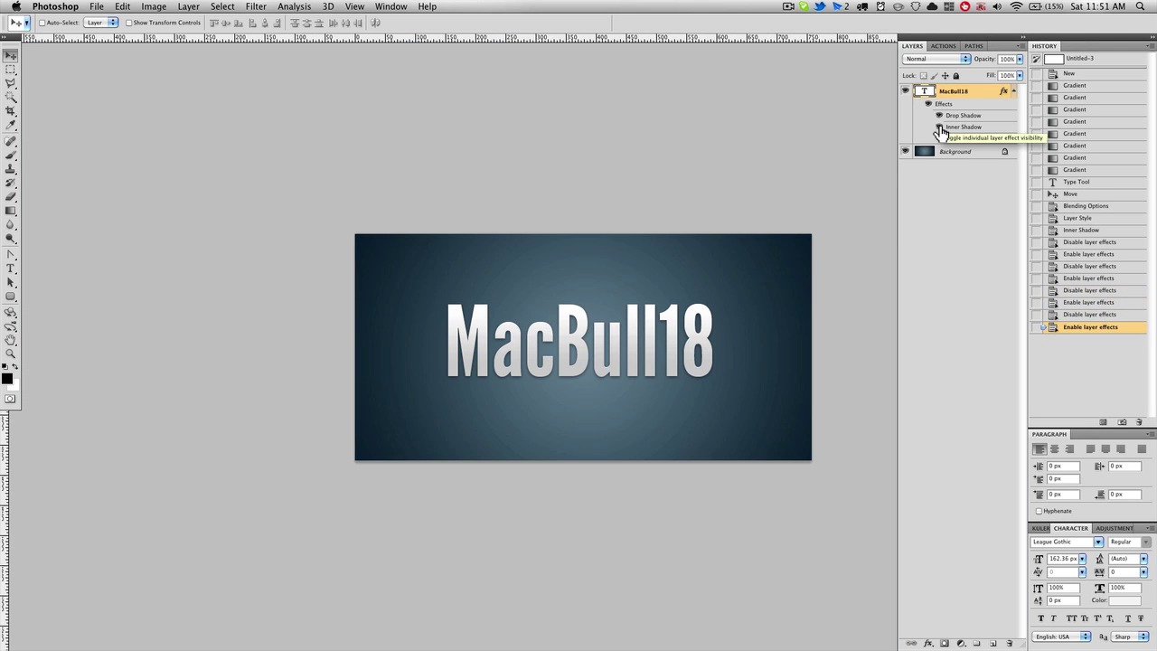
# Compare the edges of the whole lettering with and without the Inner Shadow, leaving the effect on
pyautogui.scroll(5, 607, 380)
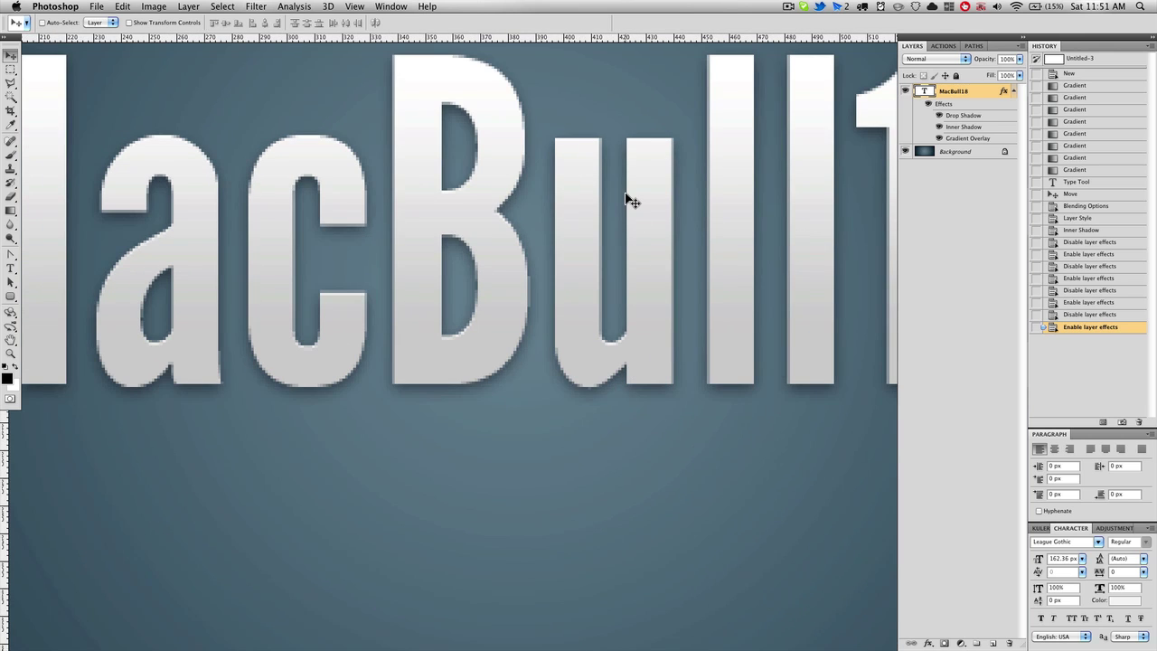
pyautogui.click(941, 132)
pyautogui.click(942, 132)
pyautogui.click(941, 132)
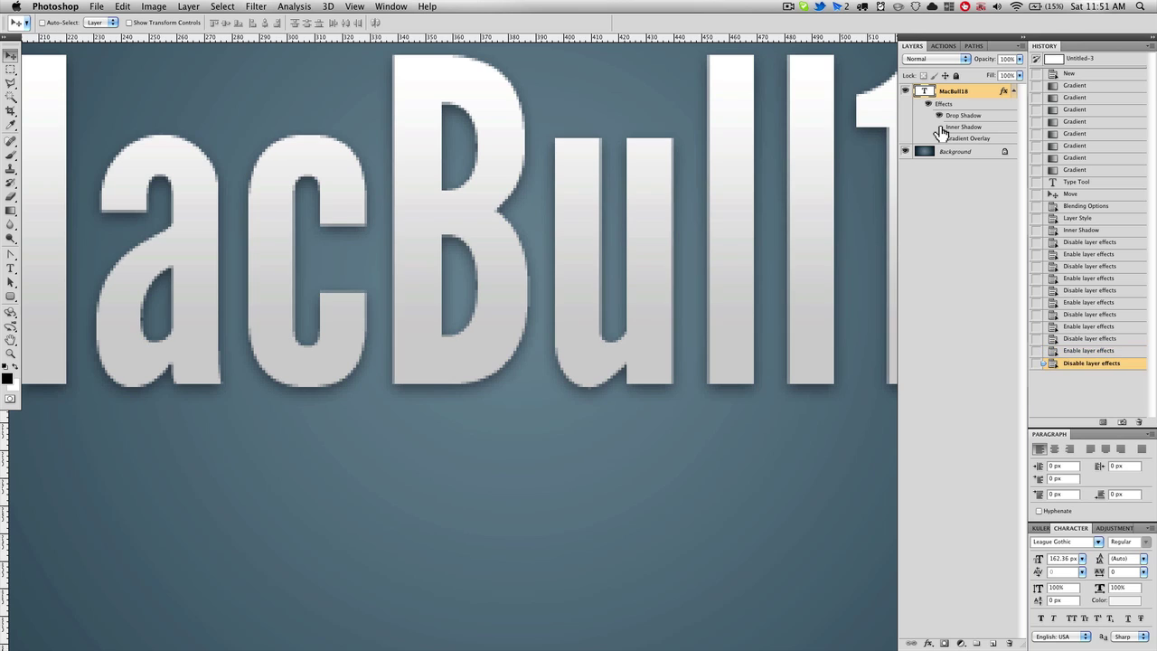
pyautogui.click(942, 132)
# Review the Inner Shadow settings of the MacBull18 text, keeping the distance at 1 px
pyautogui.doubleClick(967, 127)
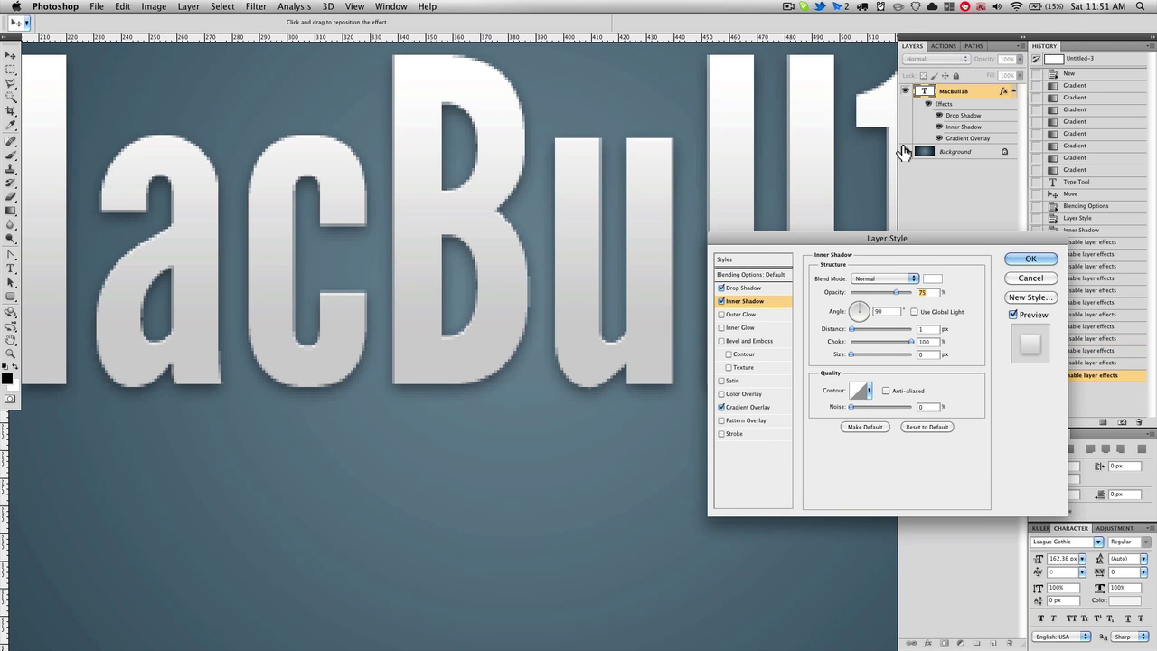
pyautogui.click(1034, 259)
pyautogui.press('super+0')
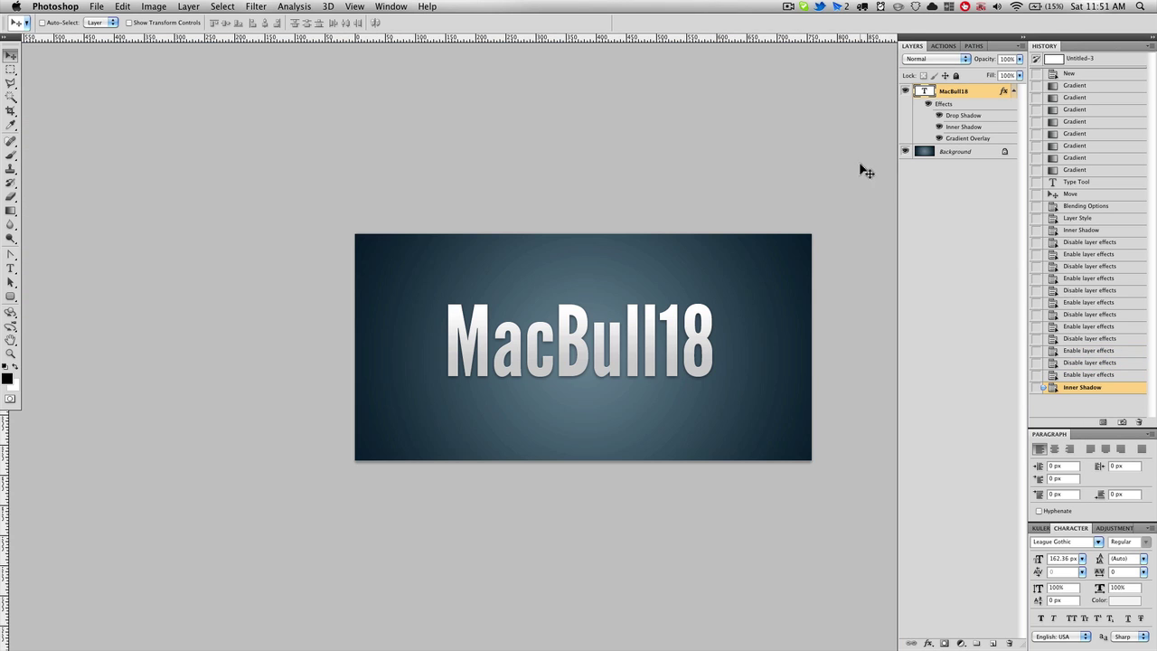
pyautogui.doubleClick(966, 127)
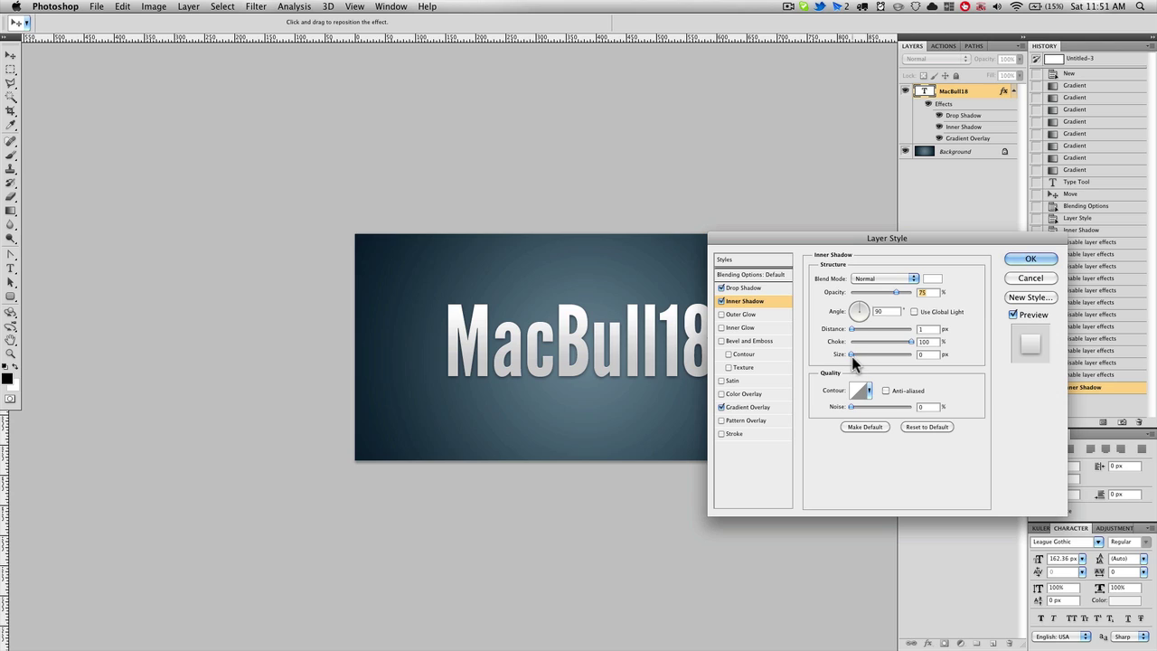
pyautogui.click(926, 329)
pyautogui.press('Up')
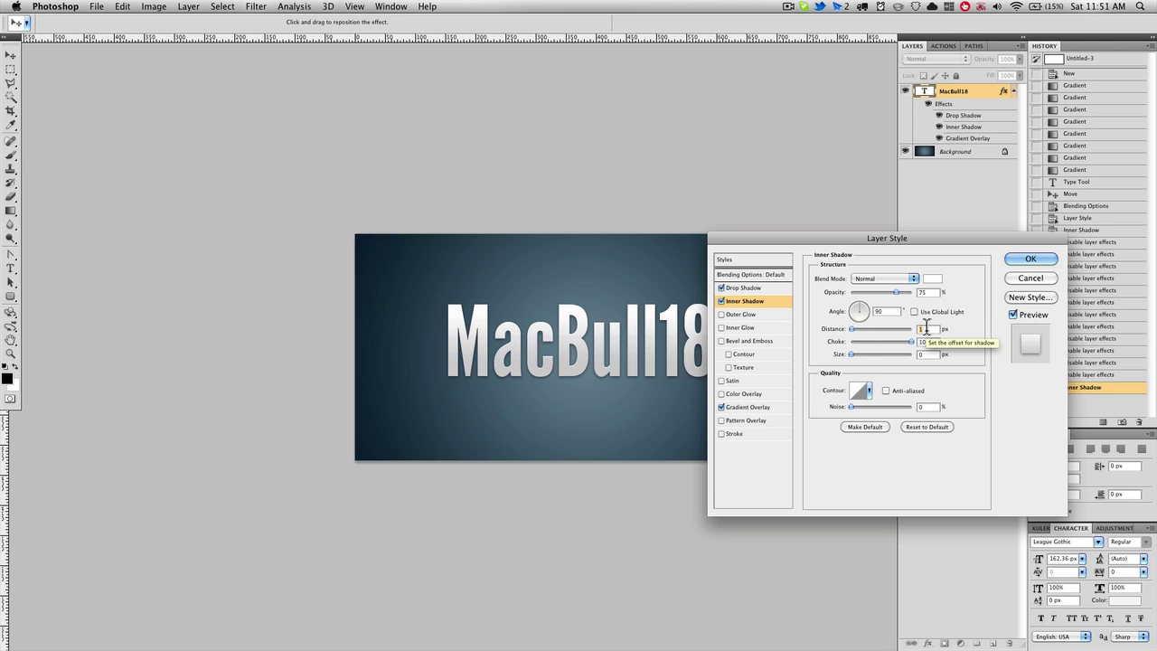
pyautogui.press('Return')
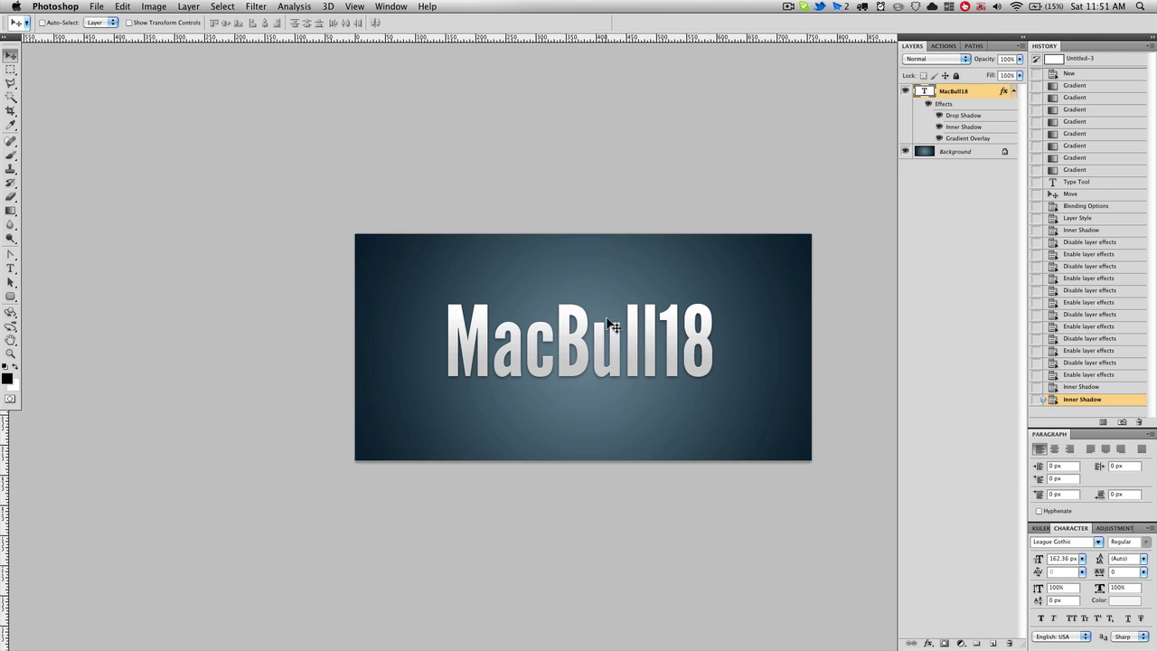
# Duplicate the MacBull18 text layer just below the original lettering and delete the copy
pyautogui.moveTo(611, 324); pyautogui.dragTo(613, 383)
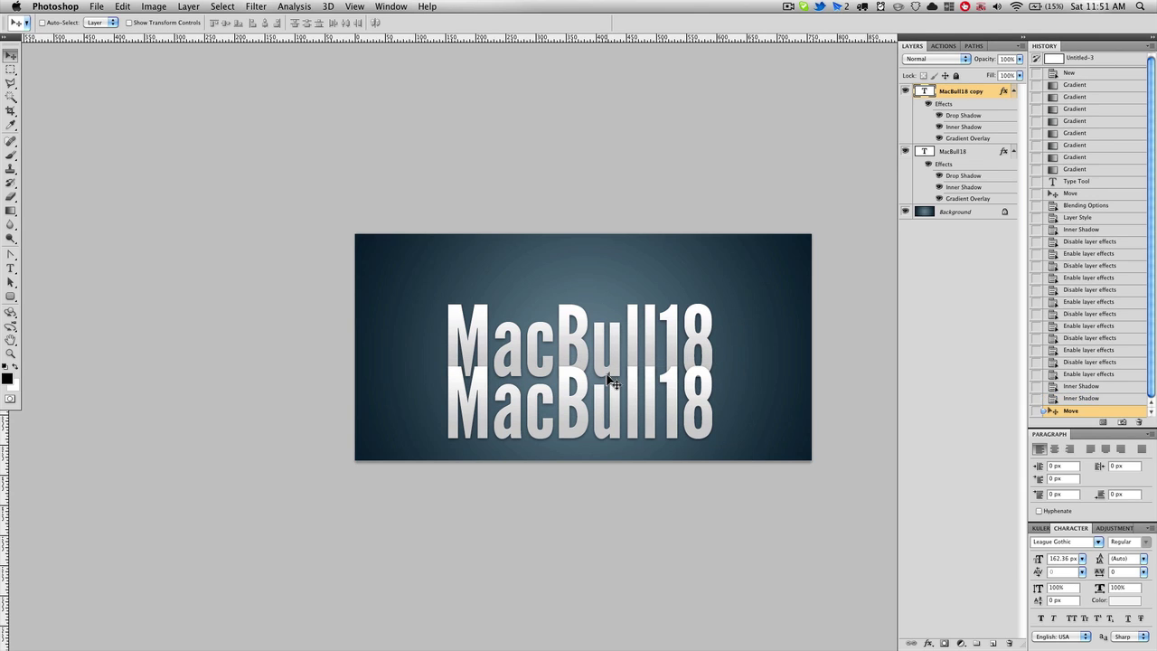
pyautogui.press('t')
pyautogui.click(583, 438)
pyautogui.press('Escape')
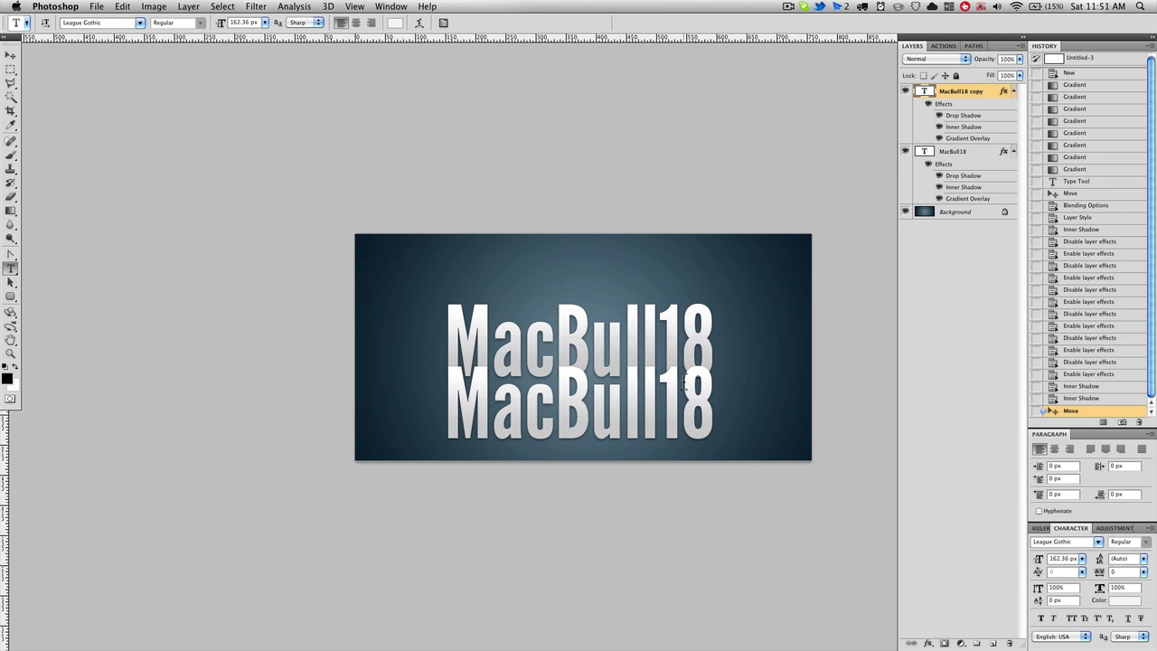
pyautogui.press('BackSpace')
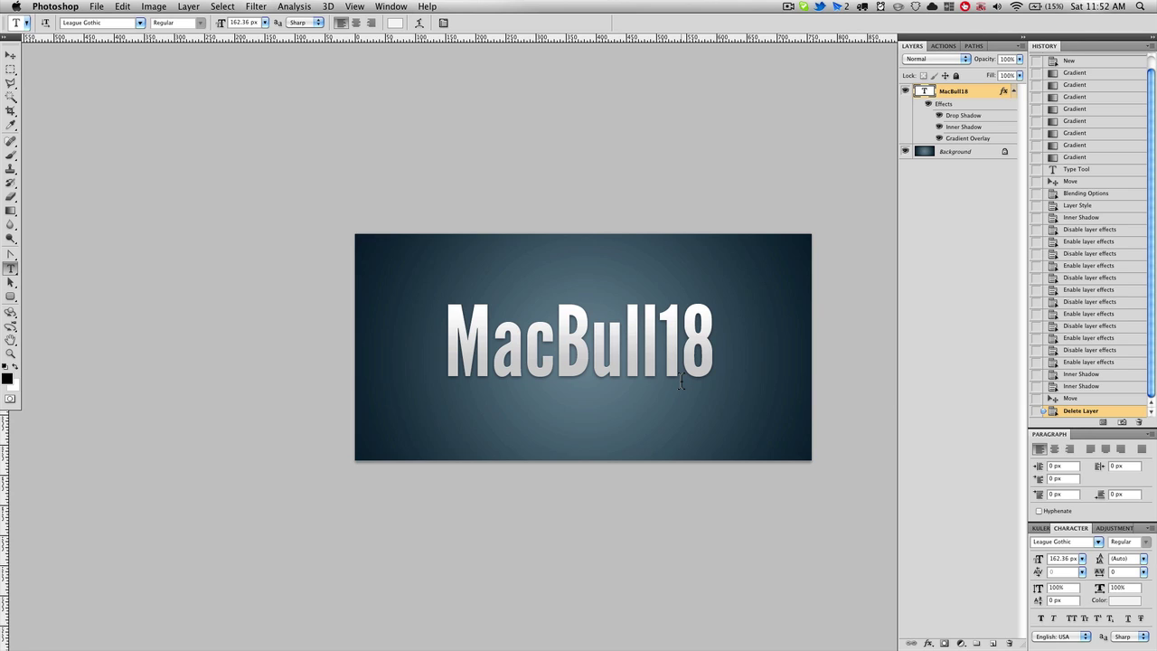
pyautogui.rightClick(981, 91)
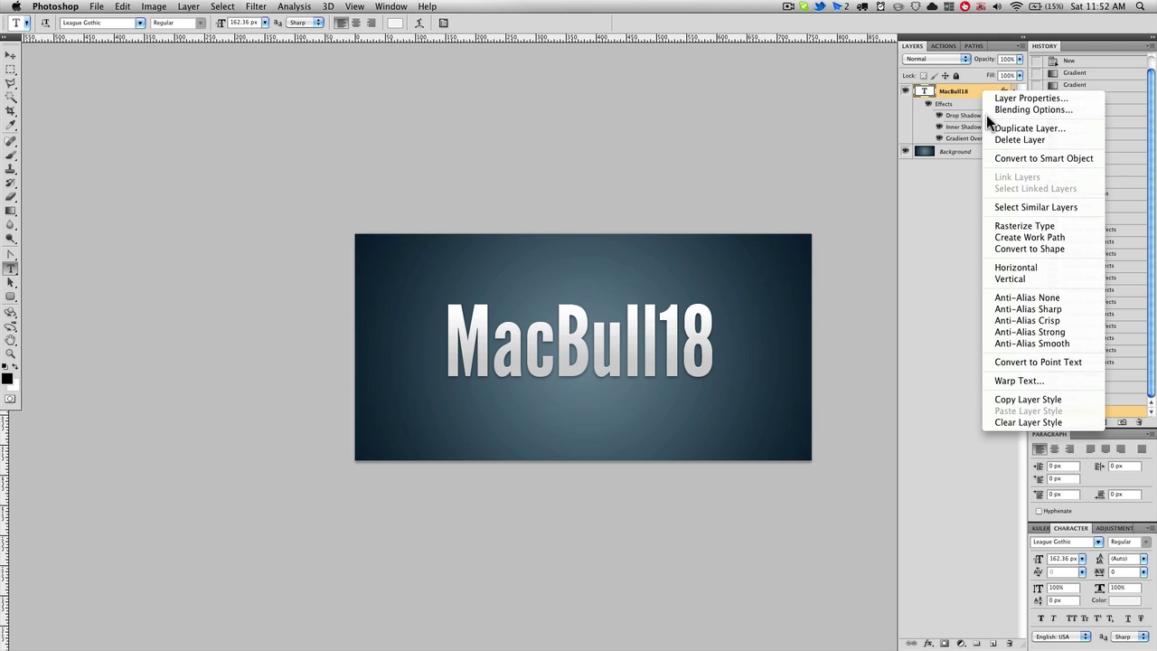
pyautogui.click(956, 188)
pyautogui.moveTo(972, 95); pyautogui.dragTo(971, 188)
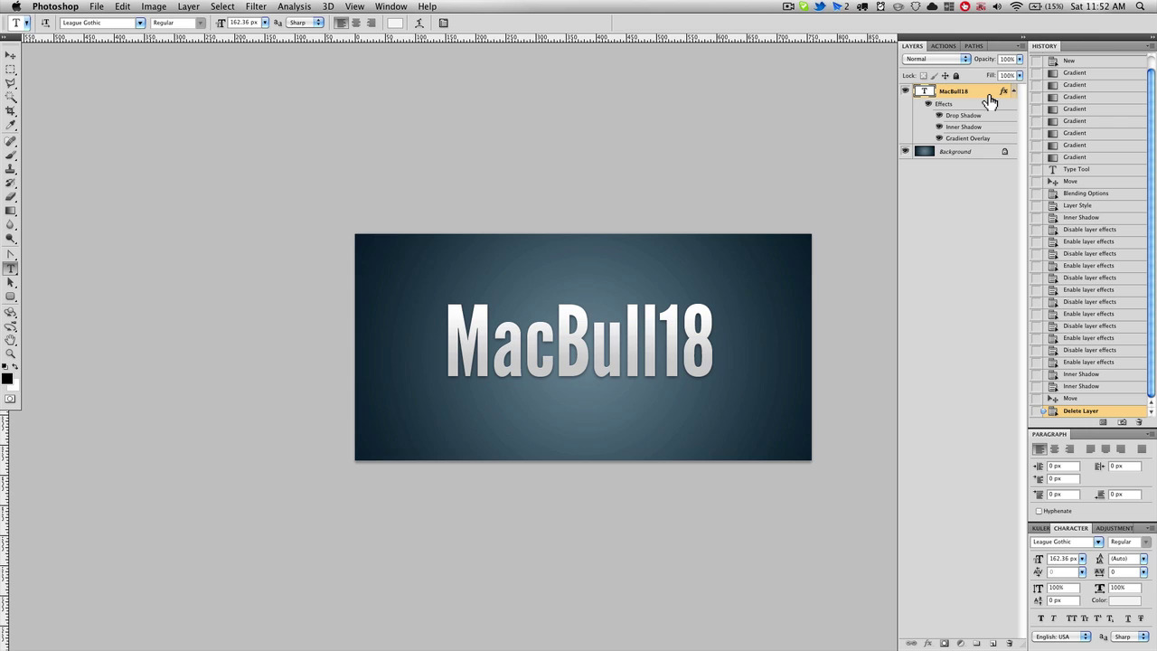
# Duplicate the MacBull18 text layer and move the copy straight down over the lower part of the original lettering
pyautogui.press('super+j')
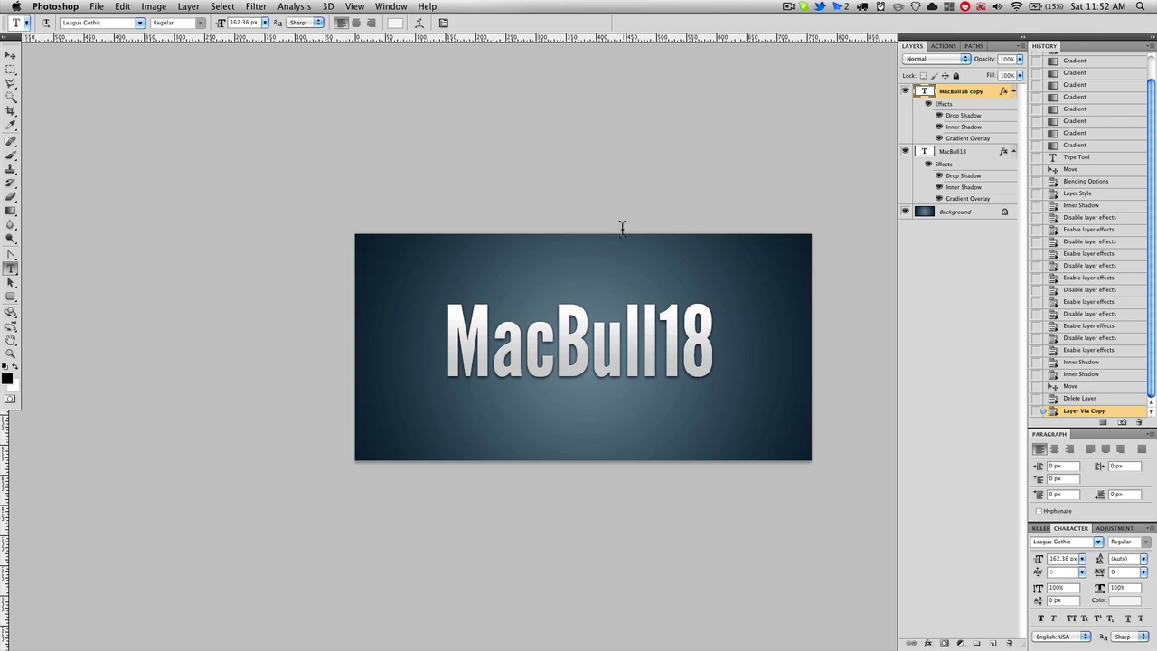
pyautogui.press('v')
pyautogui.moveTo(624, 286); pyautogui.dragTo(624, 375)
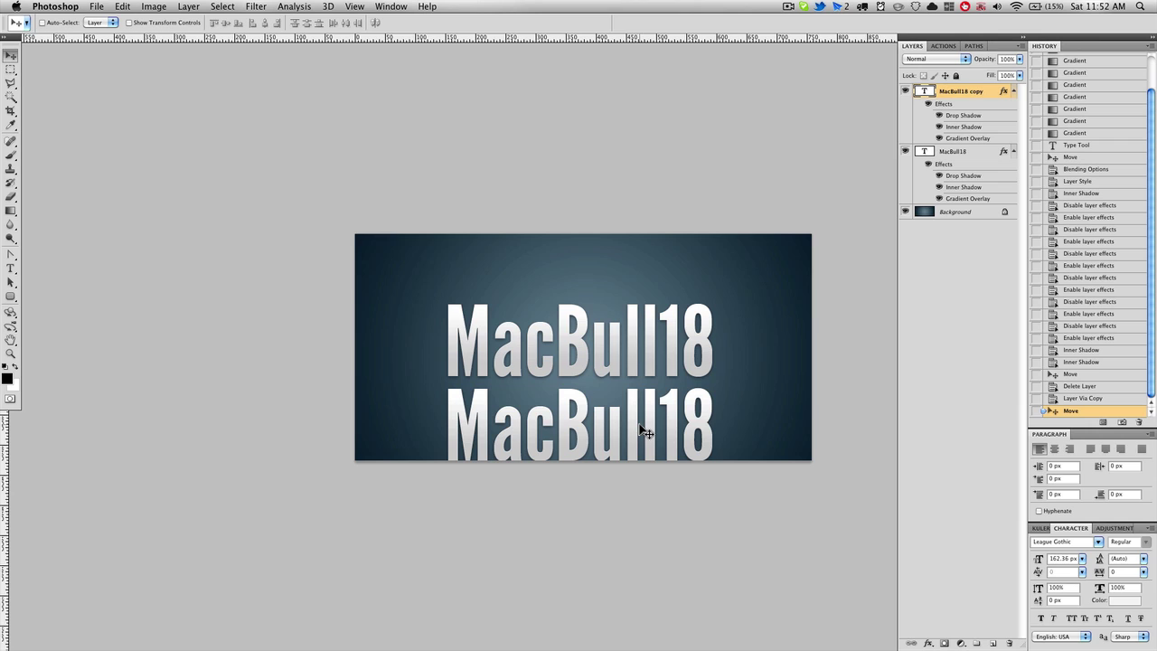
pyautogui.moveTo(648, 432); pyautogui.dragTo(645, 399)
# Format the whole text of the copy as all caps at 43.36 px with a tracking of 400
pyautogui.press('t')
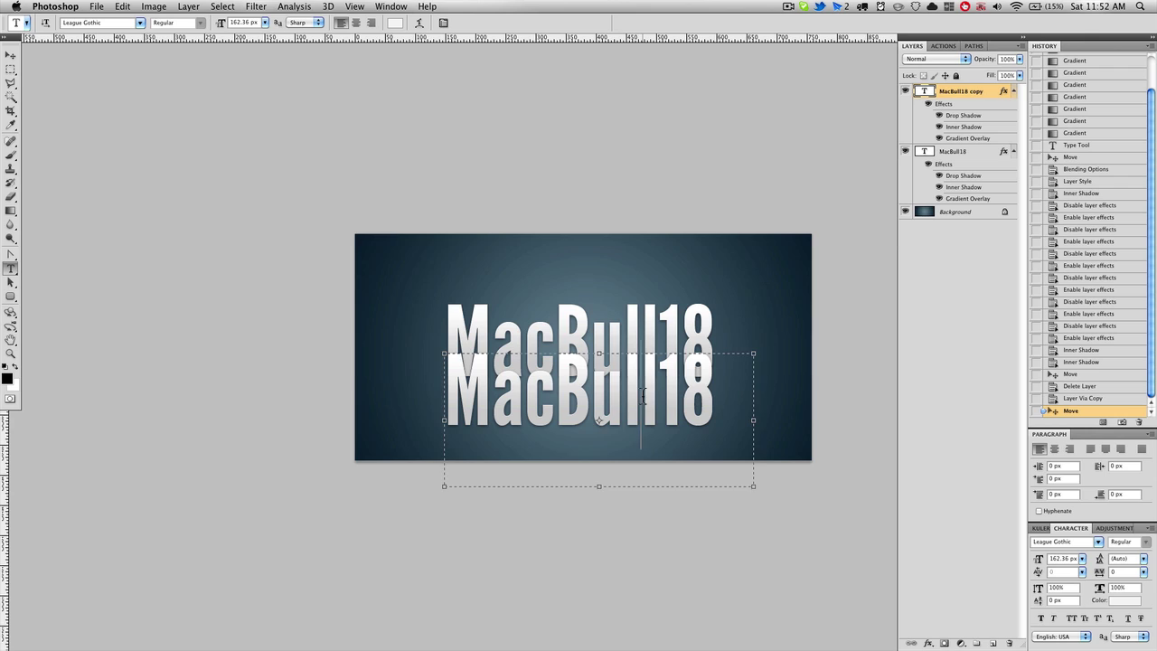
pyautogui.click(645, 398)
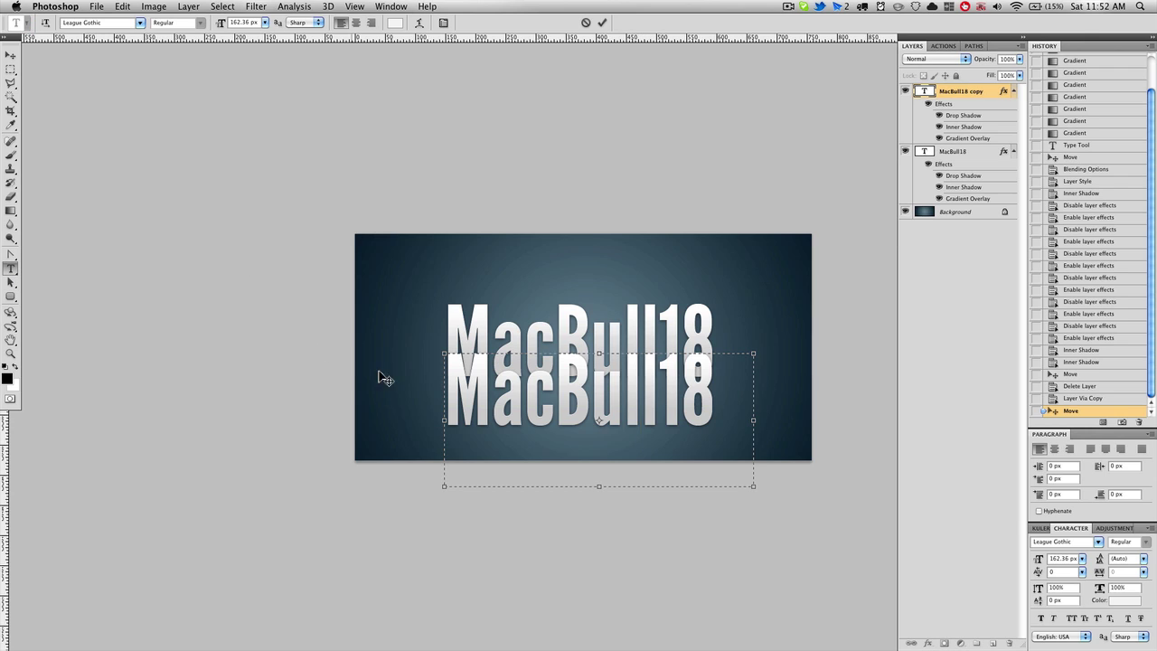
pyautogui.doubleClick(509, 395)
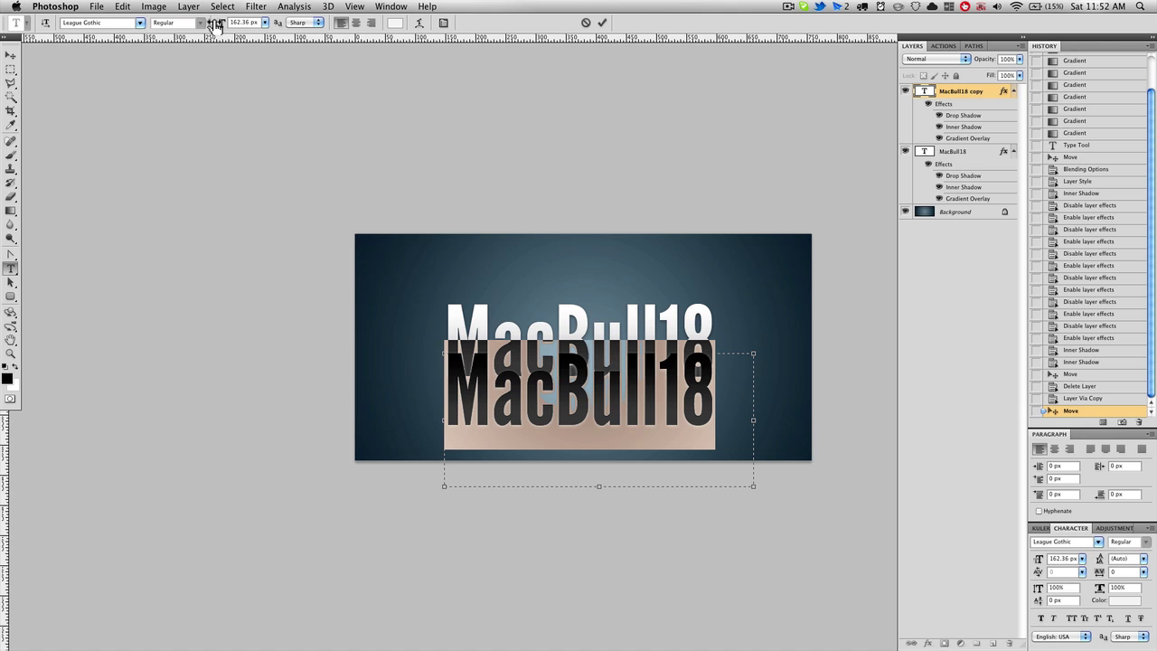
pyautogui.moveTo(219, 26); pyautogui.dragTo(160, 25)
pyautogui.press('F11')
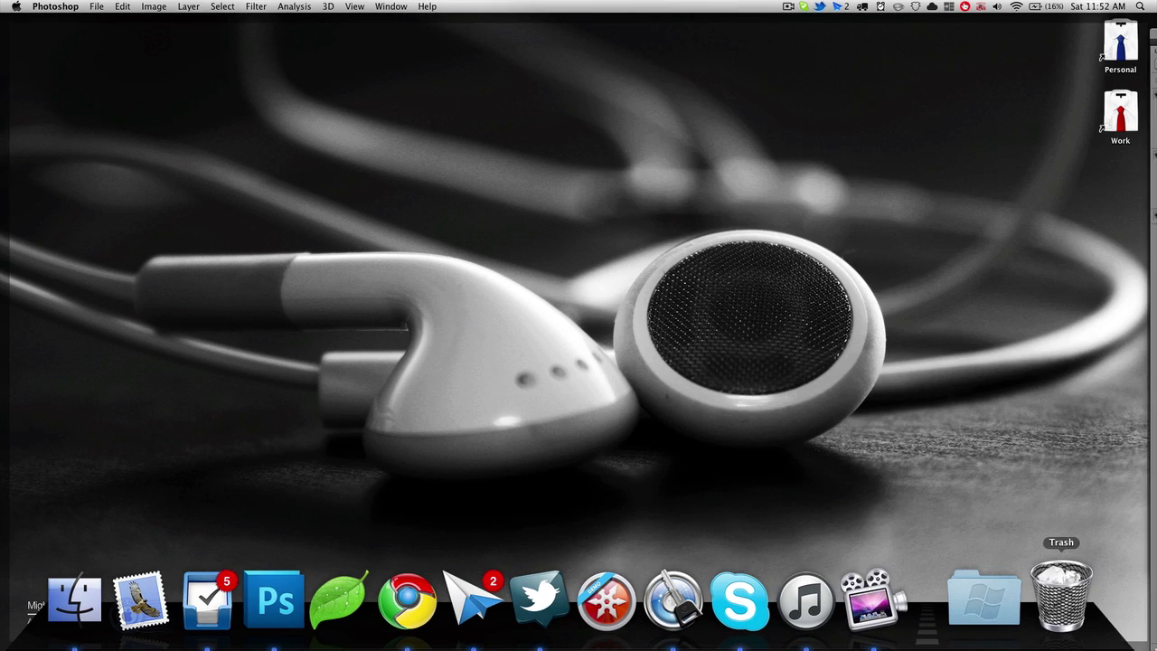
pyautogui.press('F11')
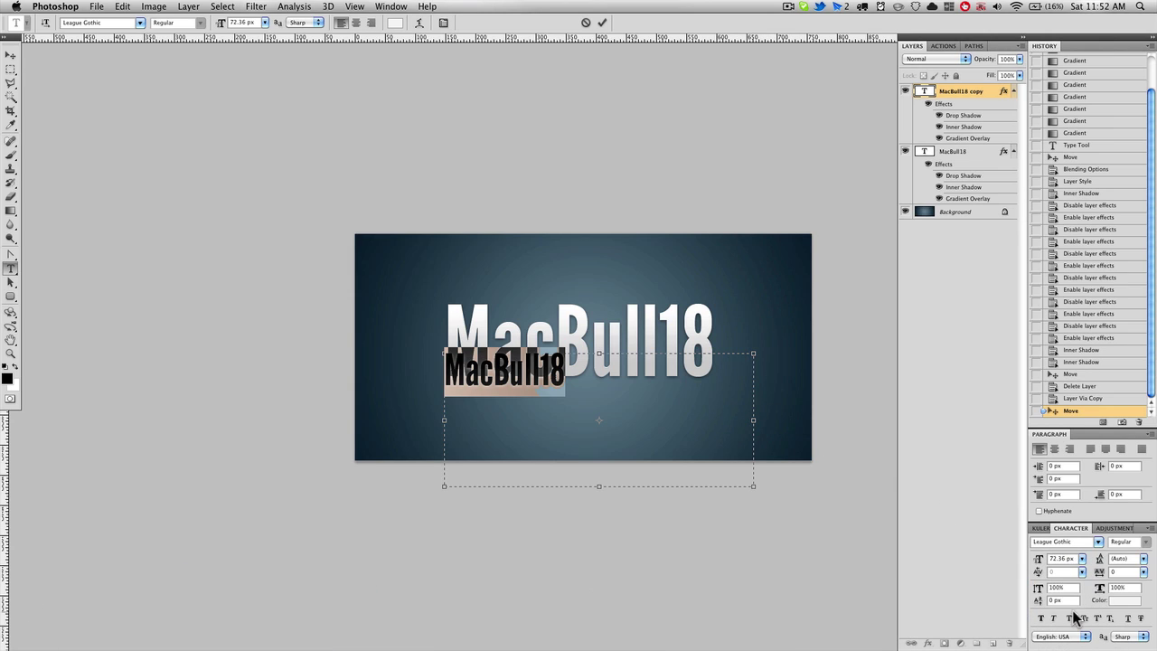
pyautogui.click(1071, 618)
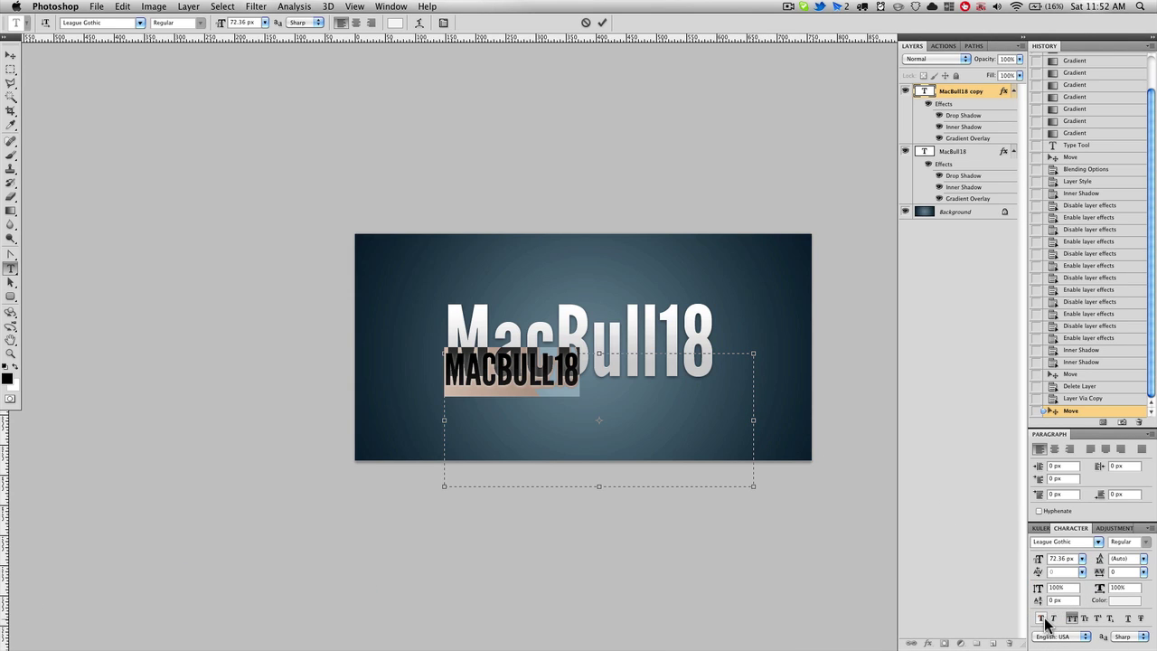
pyautogui.moveTo(1040, 559); pyautogui.dragTo(1029, 559)
pyautogui.moveTo(1096, 579); pyautogui.dragTo(1114, 580)
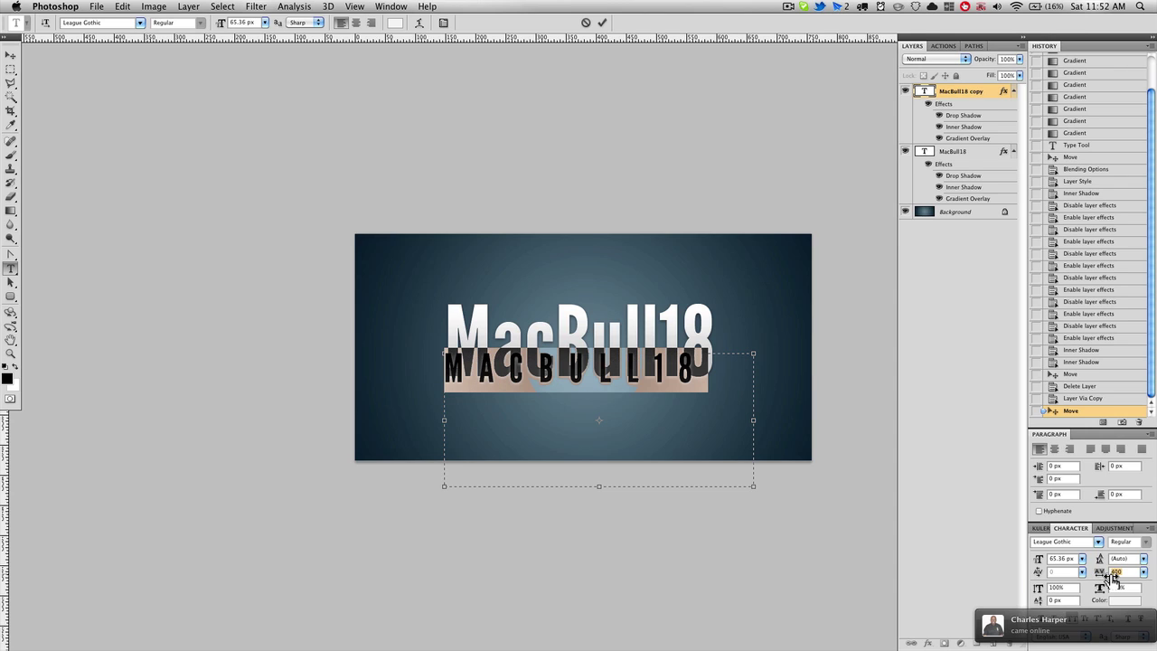
pyautogui.moveTo(1034, 564); pyautogui.dragTo(1021, 560)
# Replace the copy's text with "Photoshop Tutorial" and fit it on one line at 33.36 px with a tracking of 360
pyautogui.write('PHOTO')
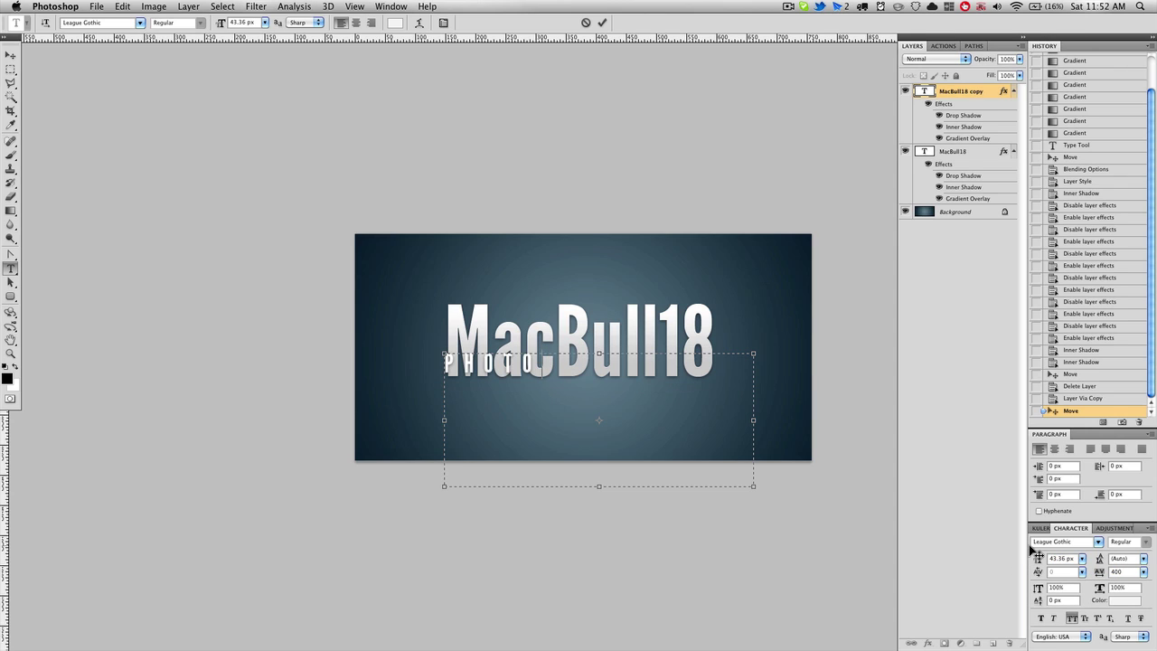
pyautogui.write('SHOP TUTORIAL')
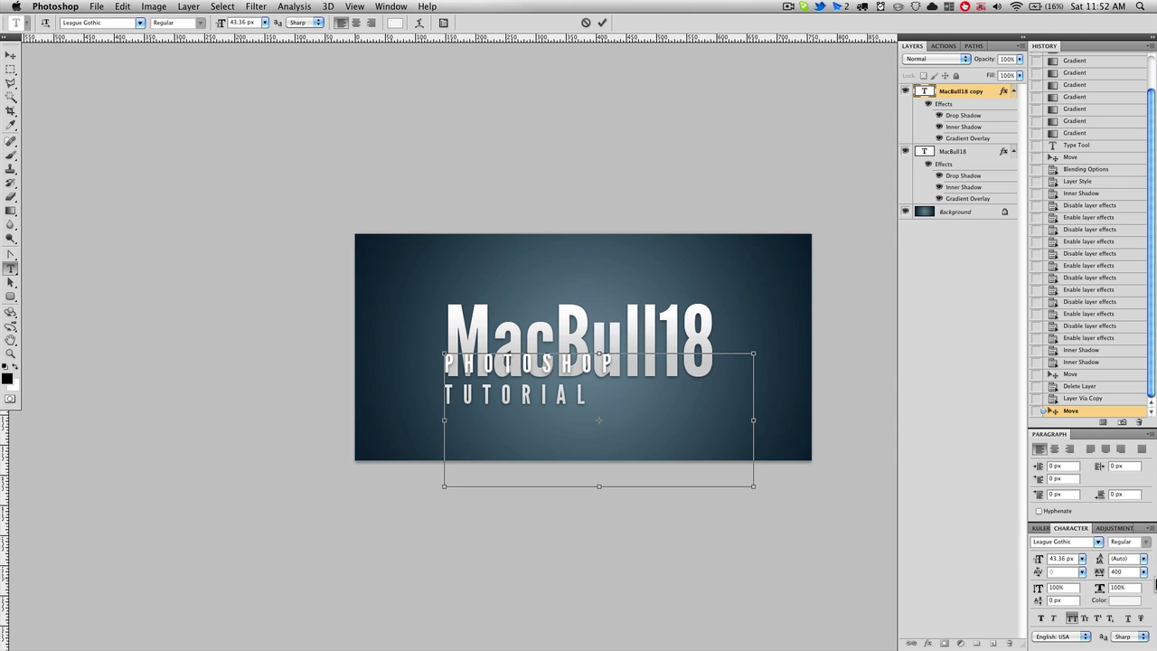
pyautogui.press('super+a')
pyautogui.moveTo(1039, 564); pyautogui.dragTo(1100, 573)
pyautogui.press('super+Return')
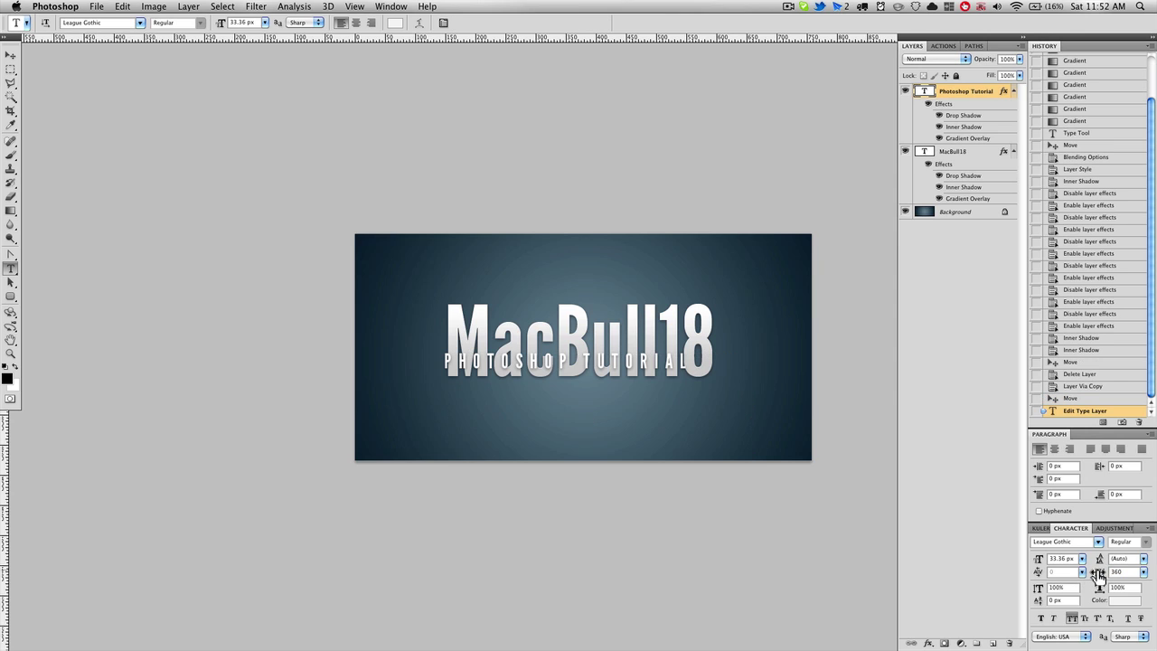
# Reduce the Photoshop Tutorial subtitle to 30.36 px and centre it just below the MacBull18 lettering
pyautogui.press('v')
pyautogui.moveTo(667, 426); pyautogui.dragTo(681, 460)
pyautogui.press('Down')
pyautogui.press('Down')
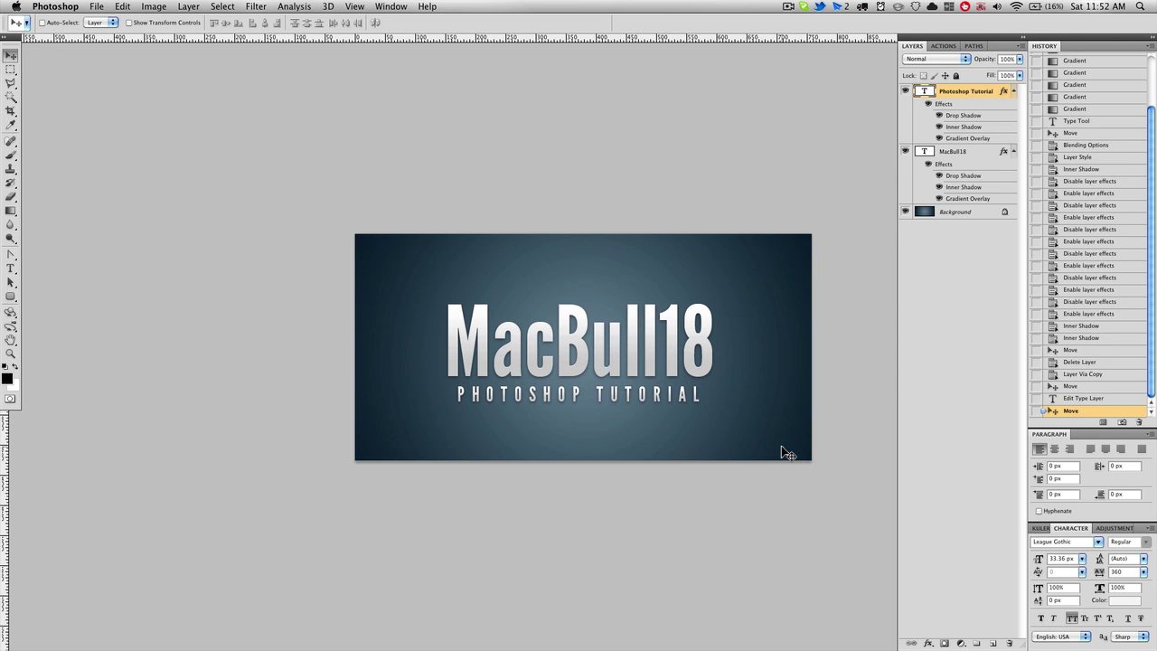
pyautogui.moveTo(1034, 563); pyautogui.dragTo(1031, 562)
pyautogui.moveTo(776, 493); pyautogui.dragTo(783, 486)
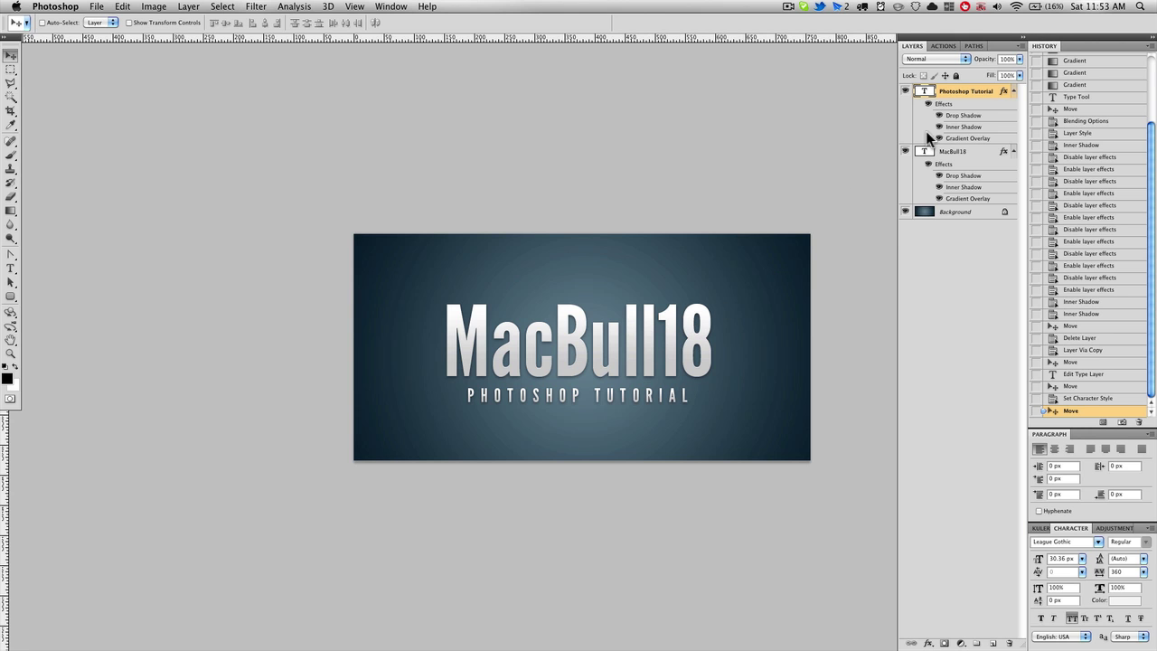
# Save the MacBull18 layer's effects as a new layer style named "Silver effect"
pyautogui.doubleClick(954, 164)
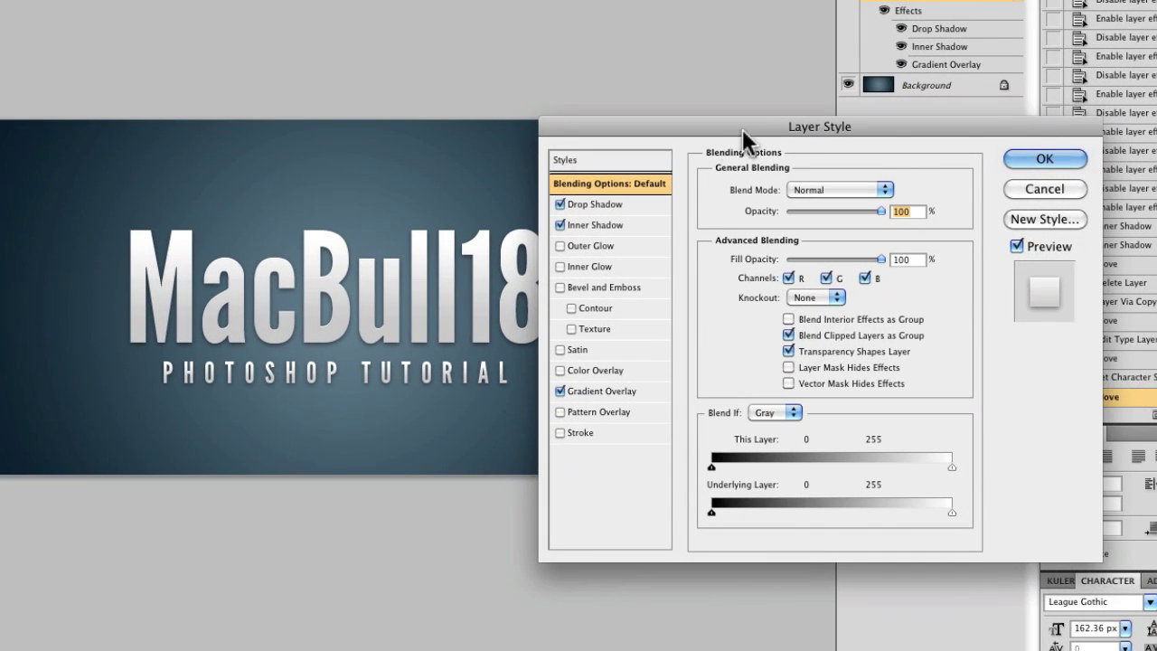
pyautogui.moveTo(742, 128); pyautogui.dragTo(813, 108)
pyautogui.click(683, 140)
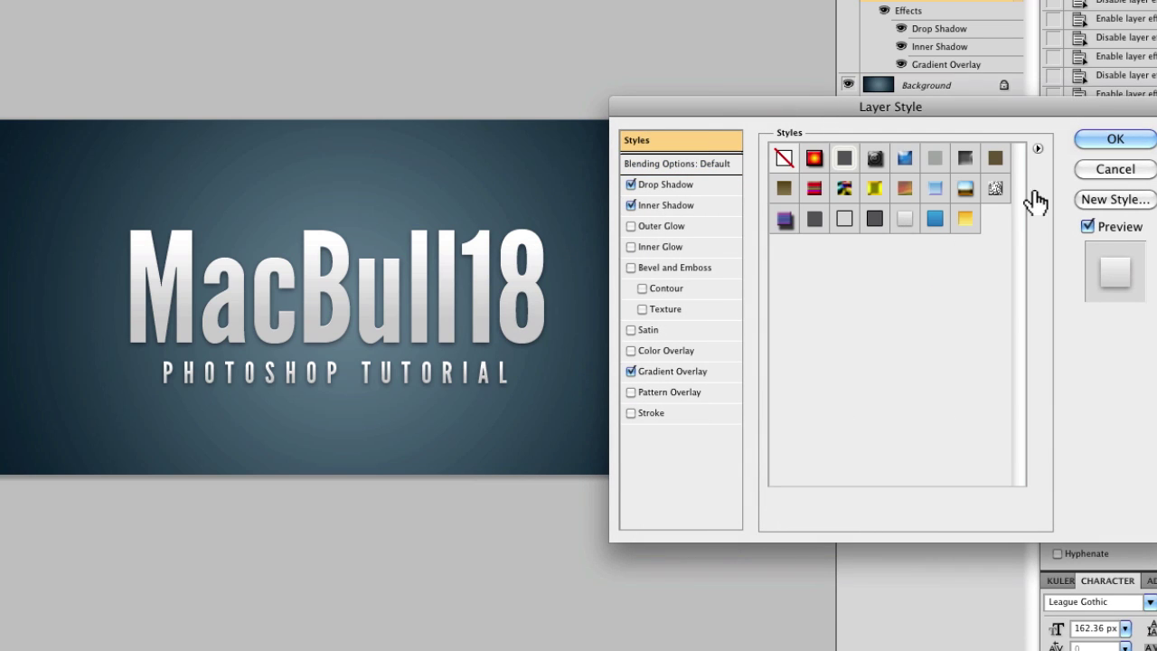
pyautogui.click(1090, 200)
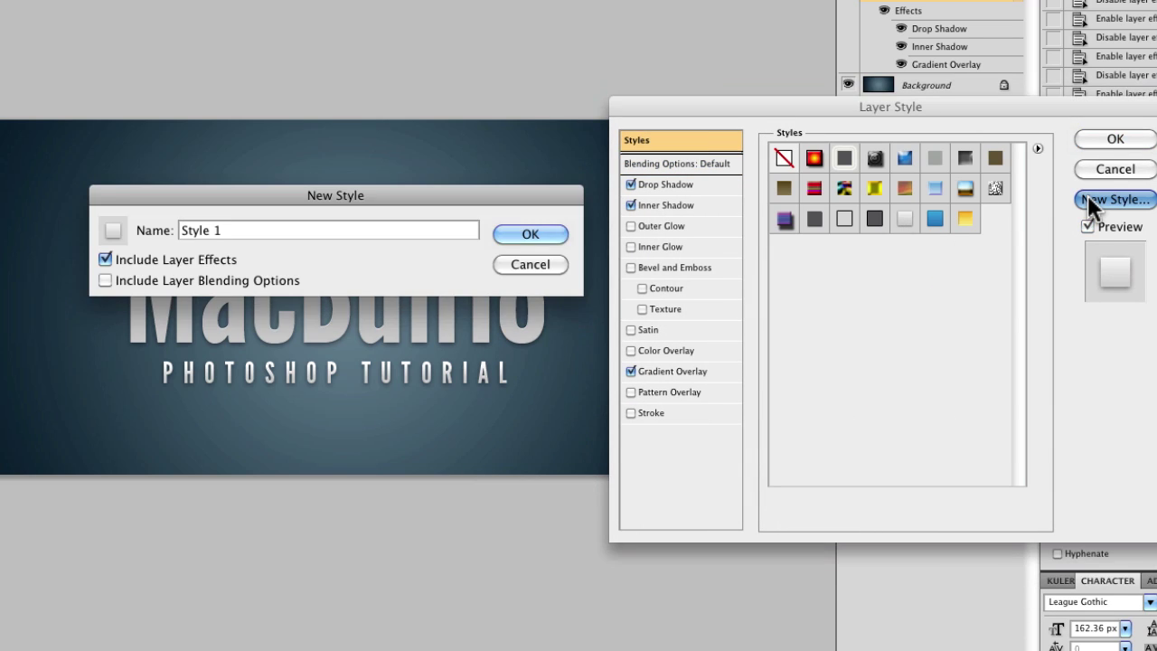
pyautogui.tripleClick(271, 228)
pyautogui.write('Sl')
pyautogui.press('BackSpace')
pyautogui.write('ilver effect')
pyautogui.press('Return')
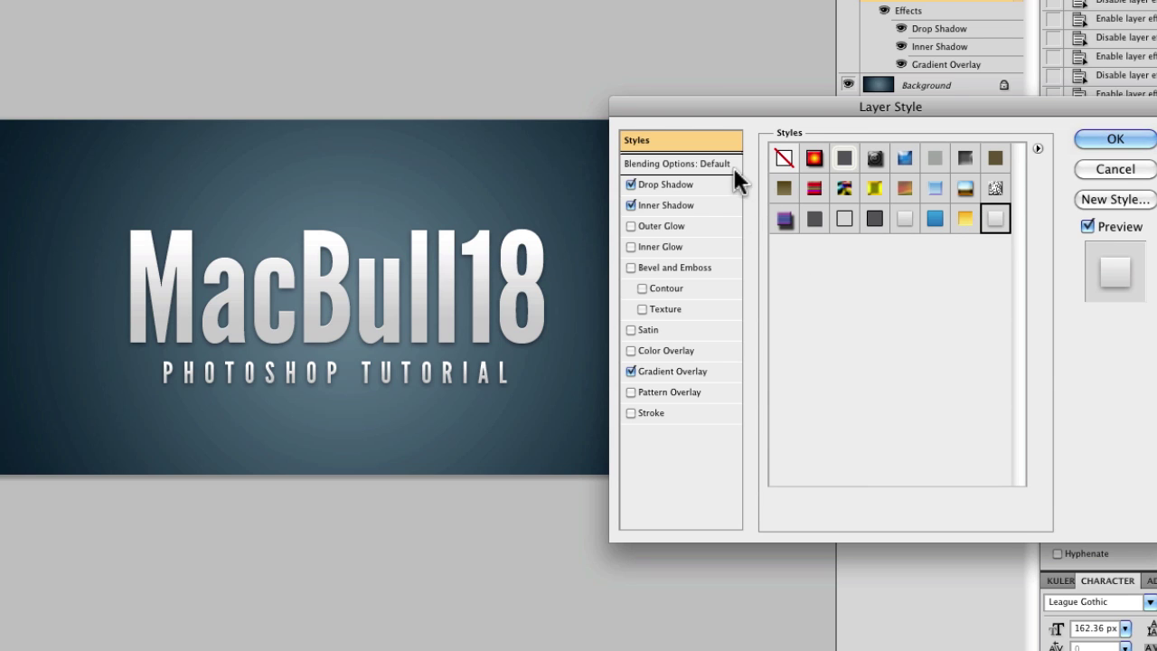
pyautogui.click(701, 164)
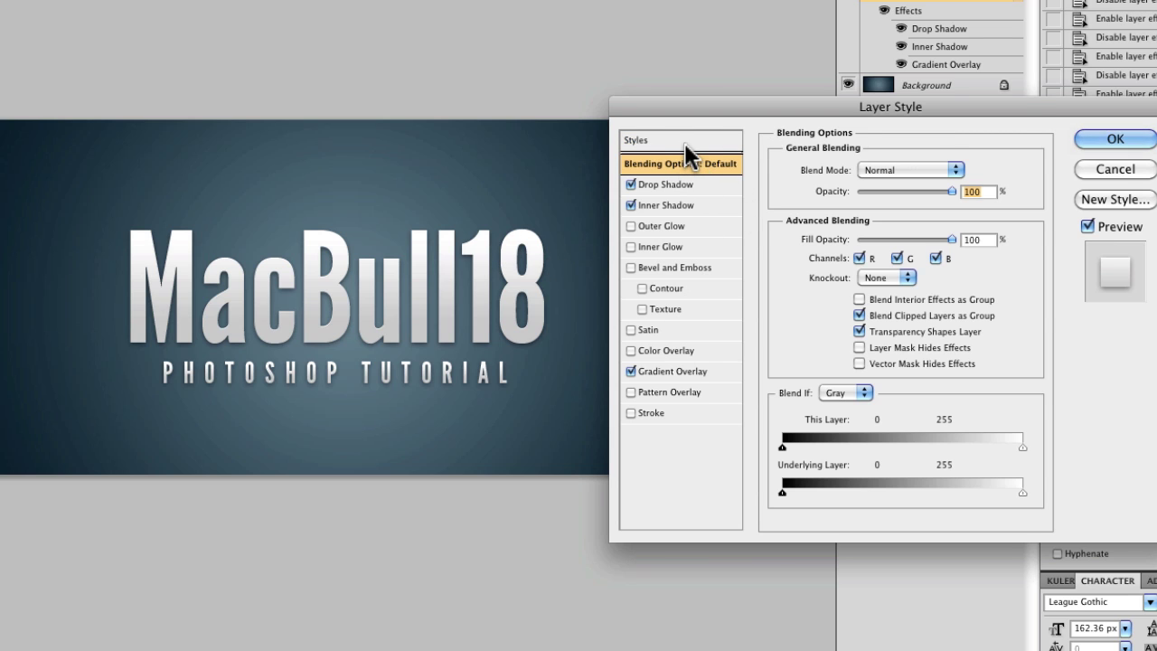
pyautogui.click(684, 143)
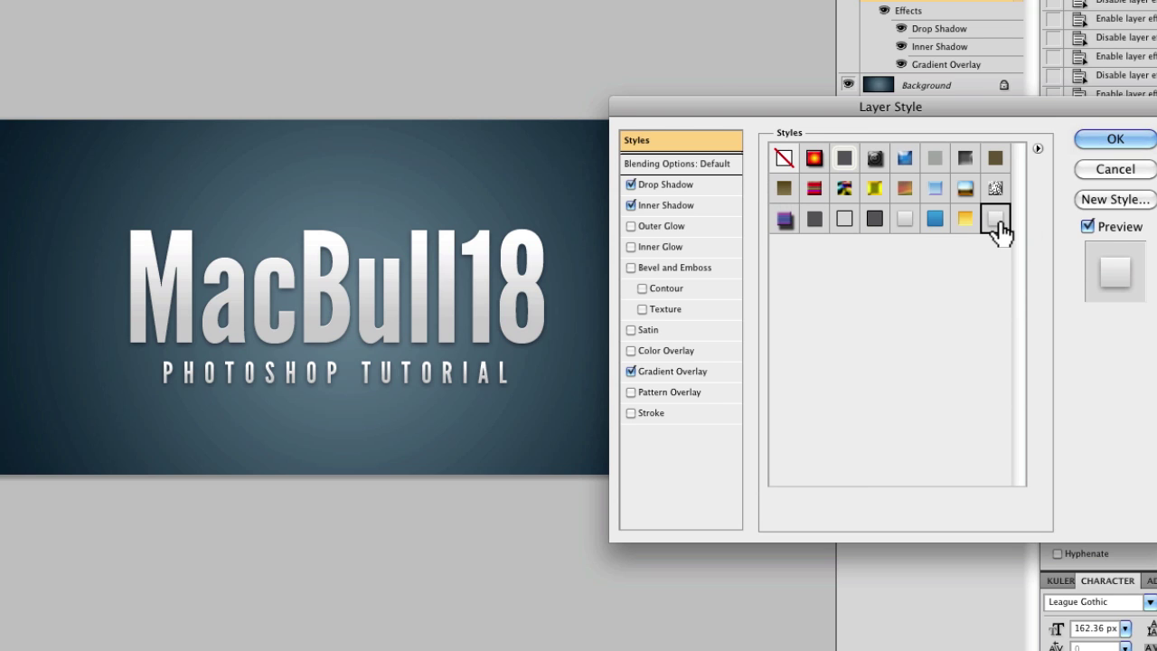
pyautogui.click(1098, 142)
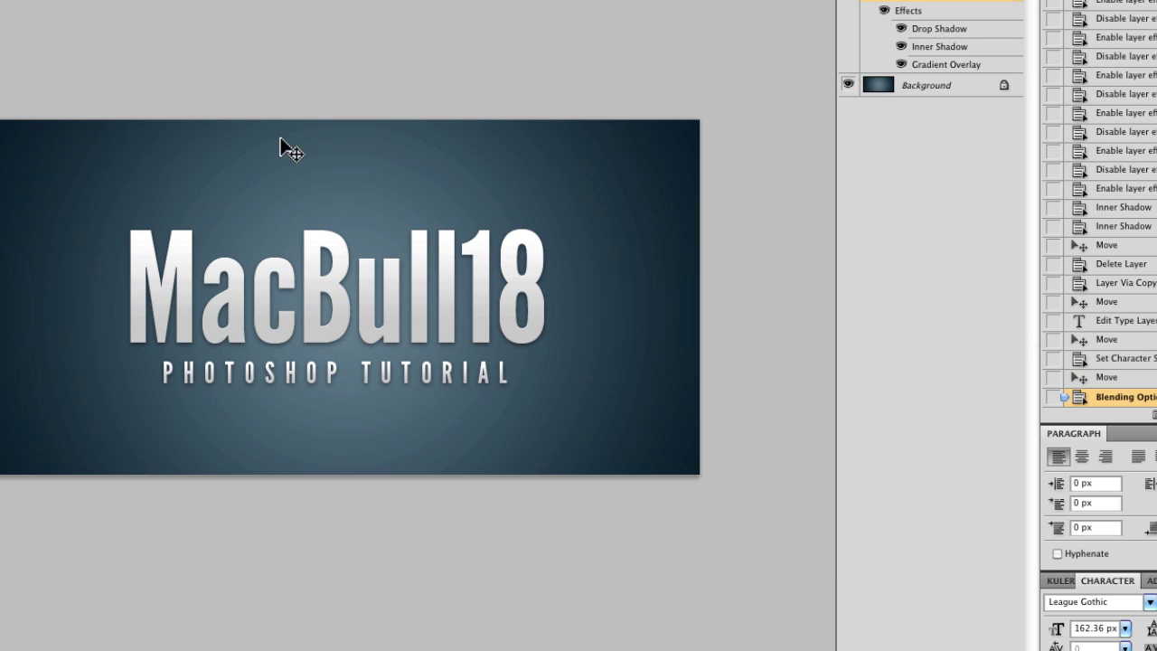
# Add a sample text layer reading "Raddah raddah" at 34.36 px above the MacBull18 lettering
pyautogui.moveTo(72, 143); pyautogui.dragTo(509, 220)
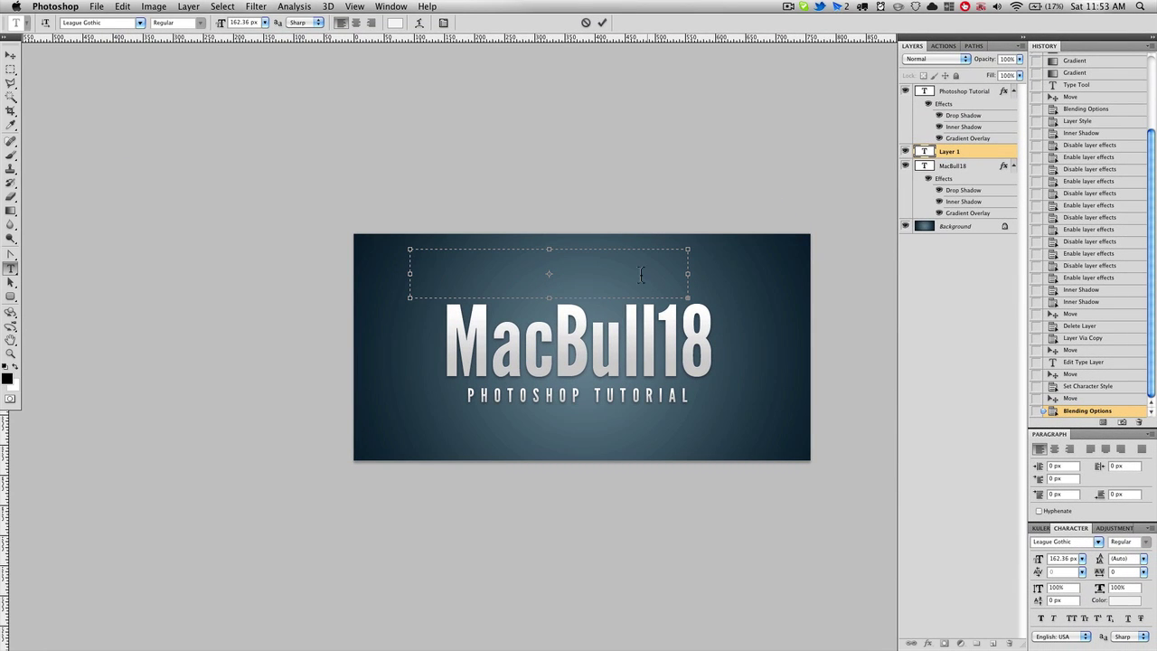
pyautogui.moveTo(222, 21); pyautogui.dragTo(150, 18)
pyautogui.press('Right')
pyautogui.write('d')
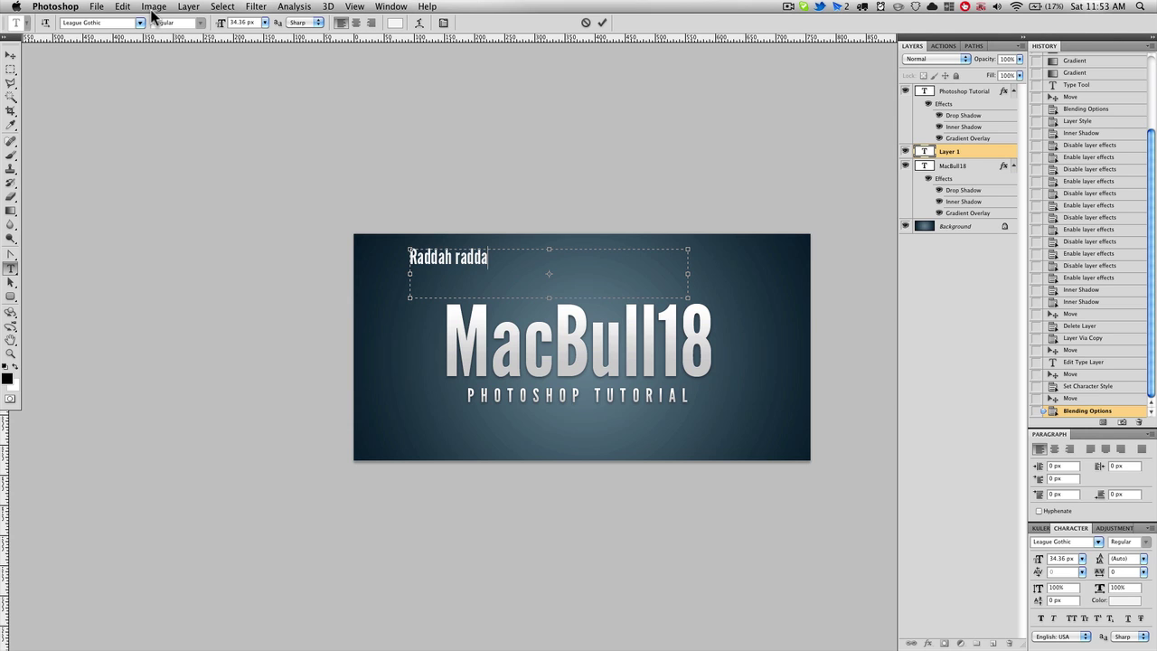
pyautogui.press('super+a')
pyautogui.hscroll(2, 523, 100)
pyautogui.press('super+Return')
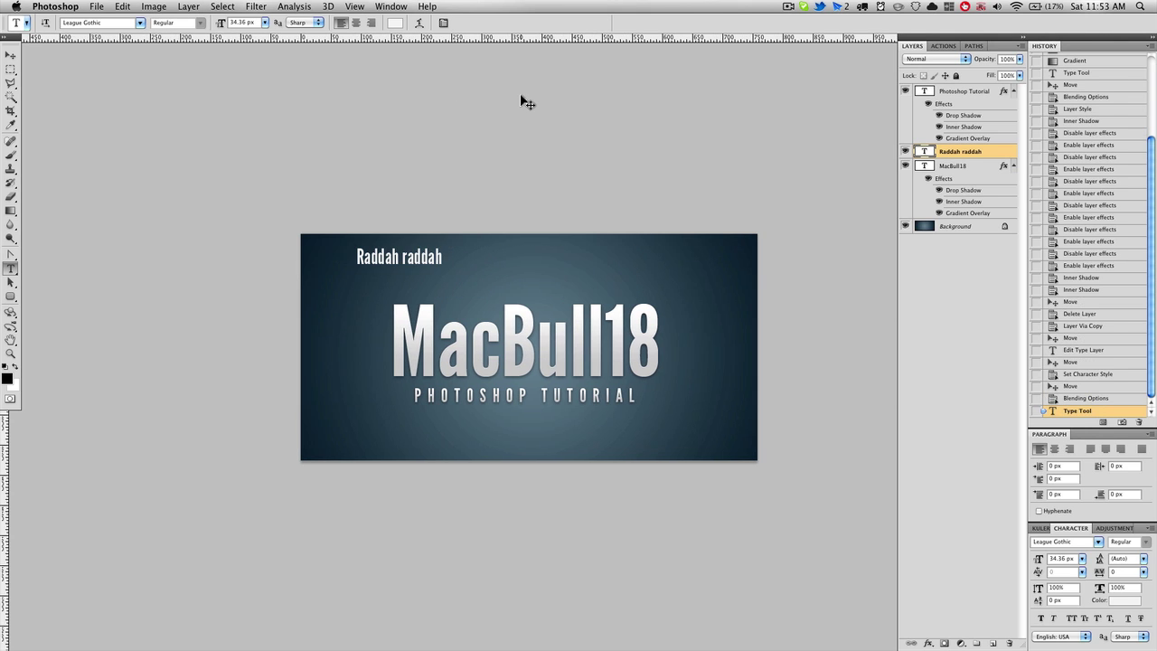
# Apply the saved Silver effect style to the Raddah raddah text layer
pyautogui.hscroll(2, 737, 235)
pyautogui.scroll(5, 326, 262)
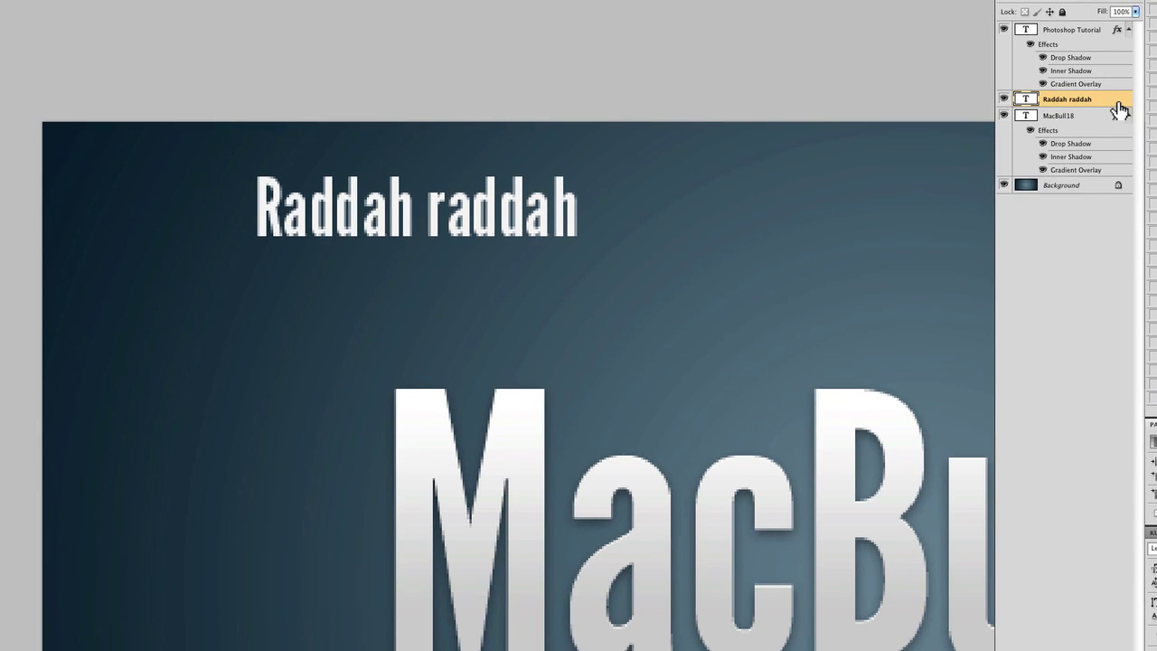
pyautogui.doubleClick(1119, 108)
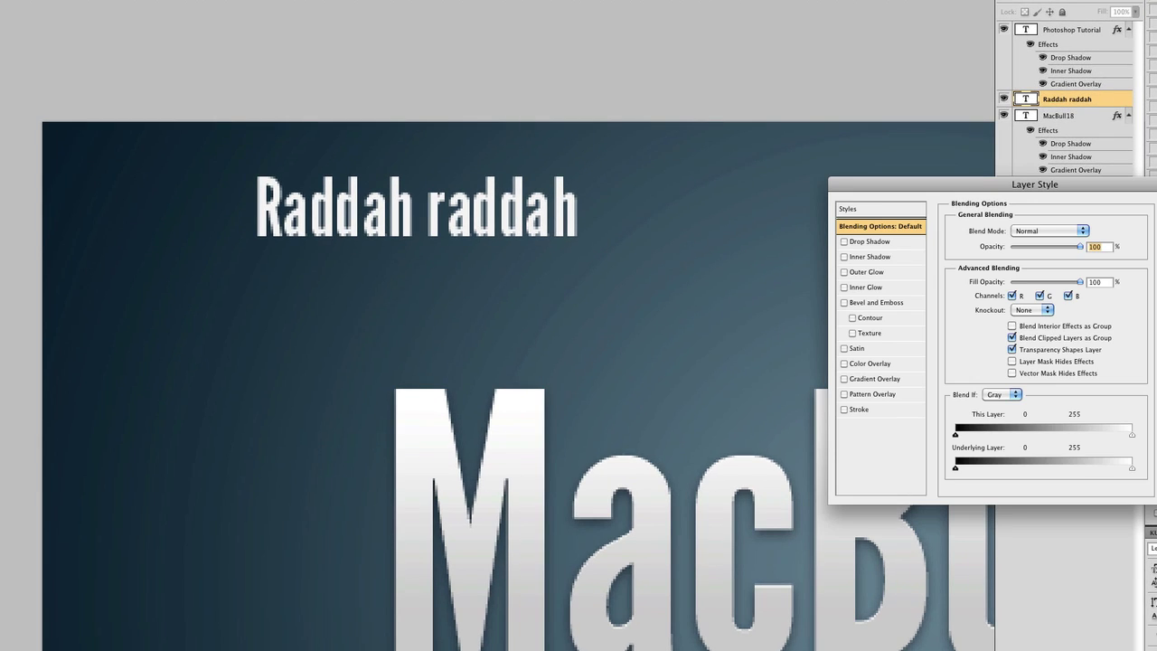
pyautogui.click(904, 210)
pyautogui.click(1111, 268)
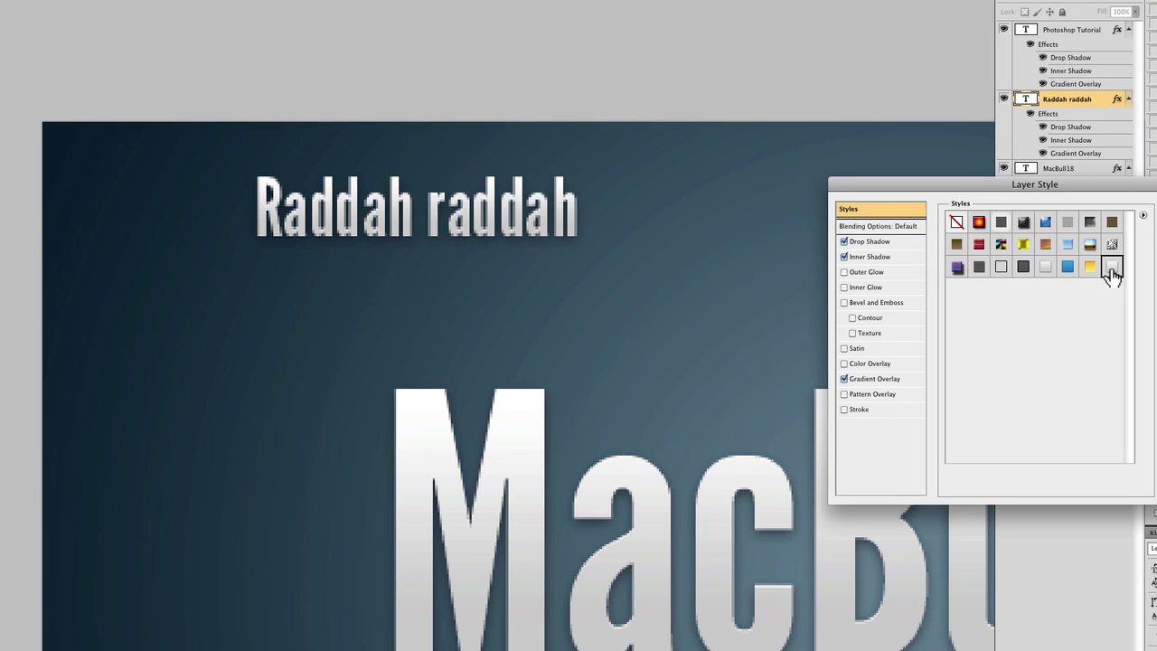
pyautogui.press('Return')
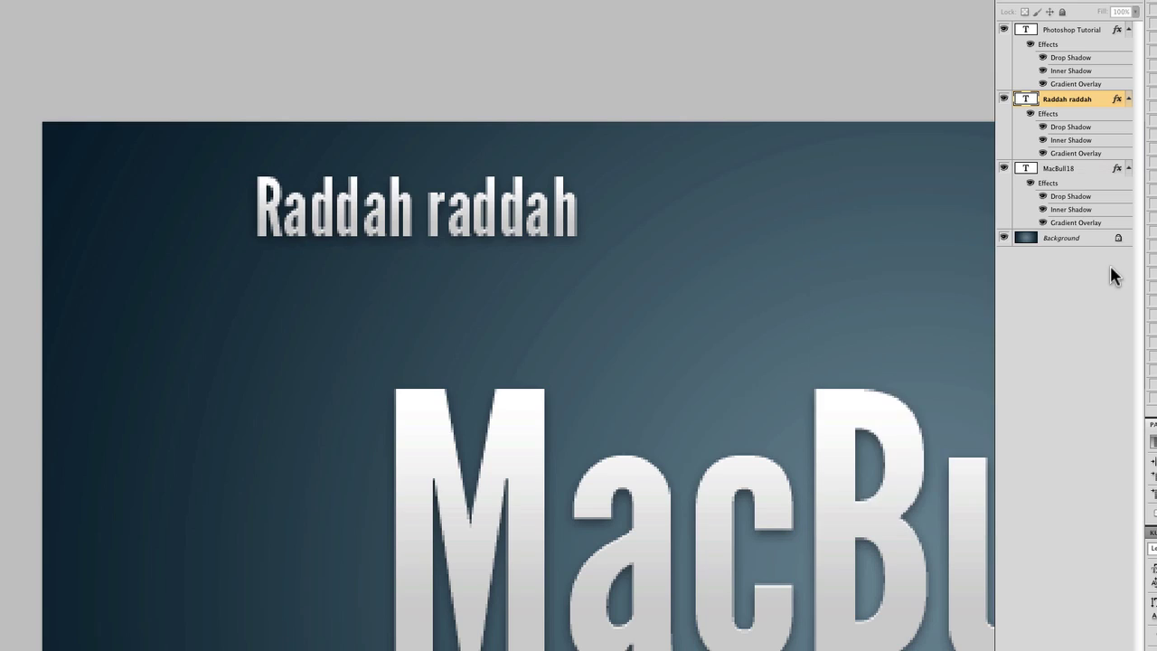
# Delete the Raddah raddah sample text layer
pyautogui.press('super+minus')
pyautogui.press('super+minus')
pyautogui.press('Delete')
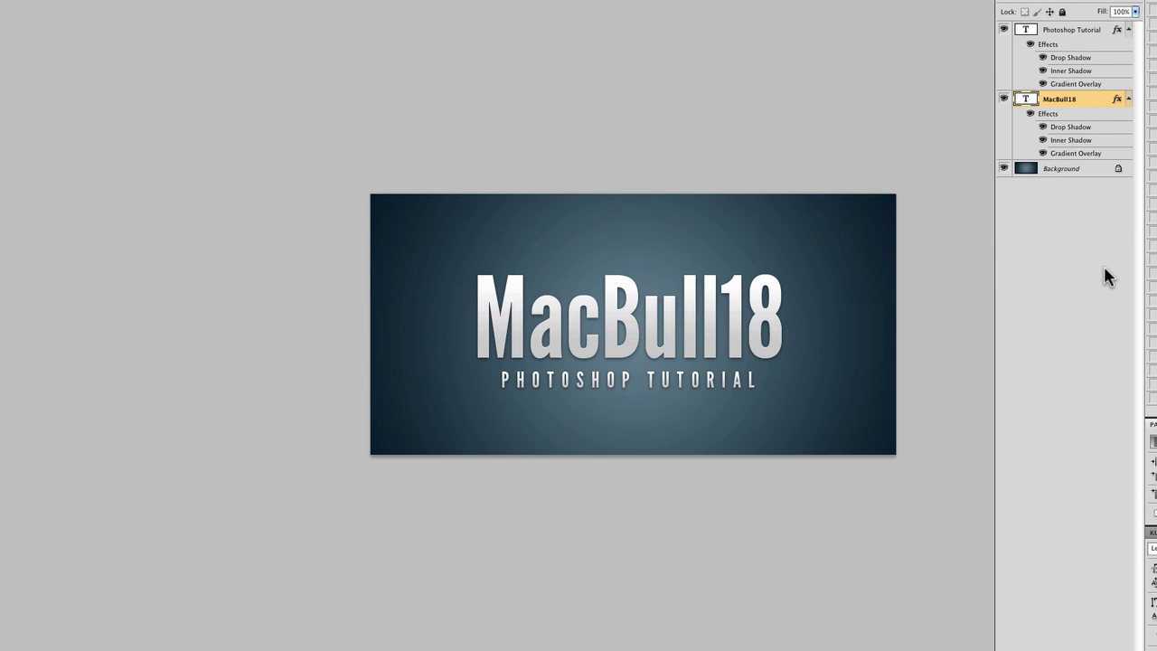